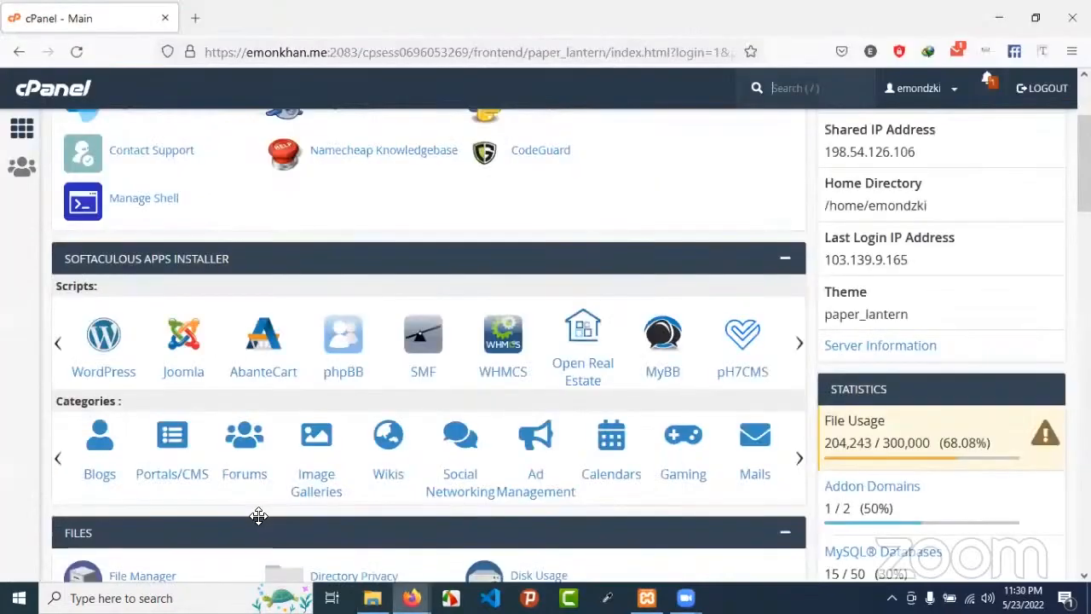
Close the two Vendor Membership browser windows and keep the cPanel window open.
{"action": "mouse_move", "coordinate": [422, 515]}
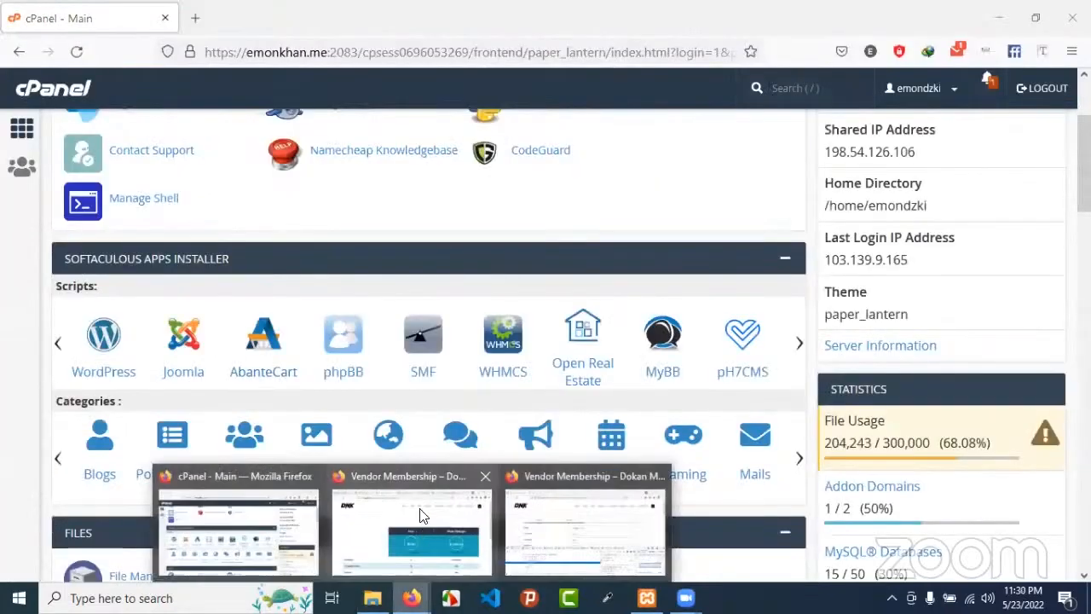
{"action": "left_click", "coordinate": [484, 476]}
{"action": "left_click", "coordinate": [572, 475]}
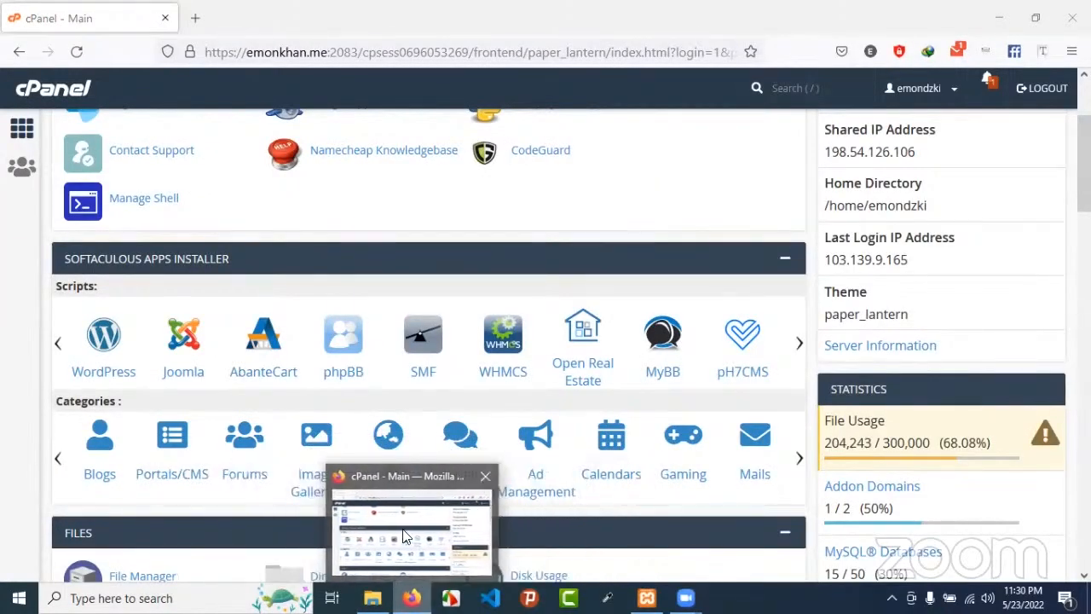
Open WordPress Manager by Softaculous from the Software section of cPanel.
{"action": "scroll", "coordinate": [143, 379], "scroll_direction": "down", "scroll_amount": 20}
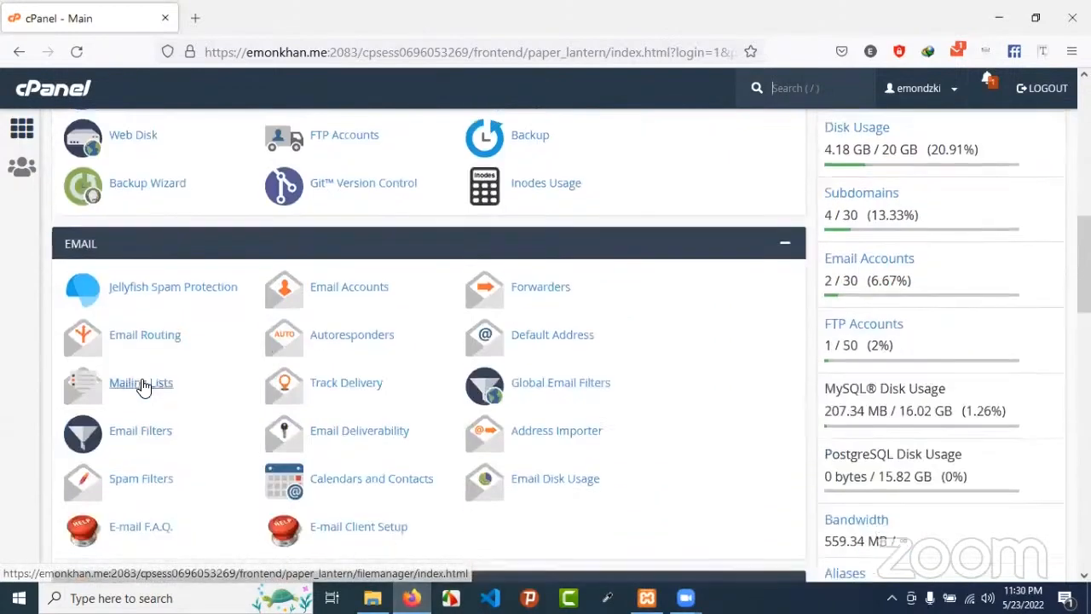
{"action": "scroll", "coordinate": [136, 213], "scroll_direction": "up", "scroll_amount": 3}
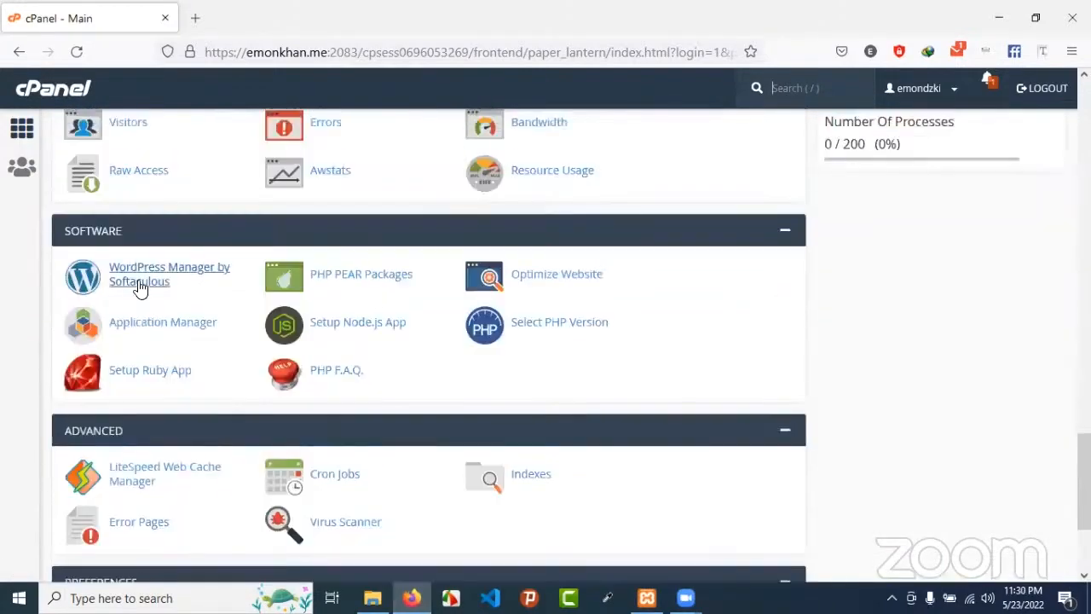
{"action": "left_click", "coordinate": [136, 285]}
Log in as admin to the wcfm, d and new WordPress installations, each in its own browser tab.
{"action": "scroll", "coordinate": [443, 341], "scroll_direction": "down", "scroll_amount": 10}
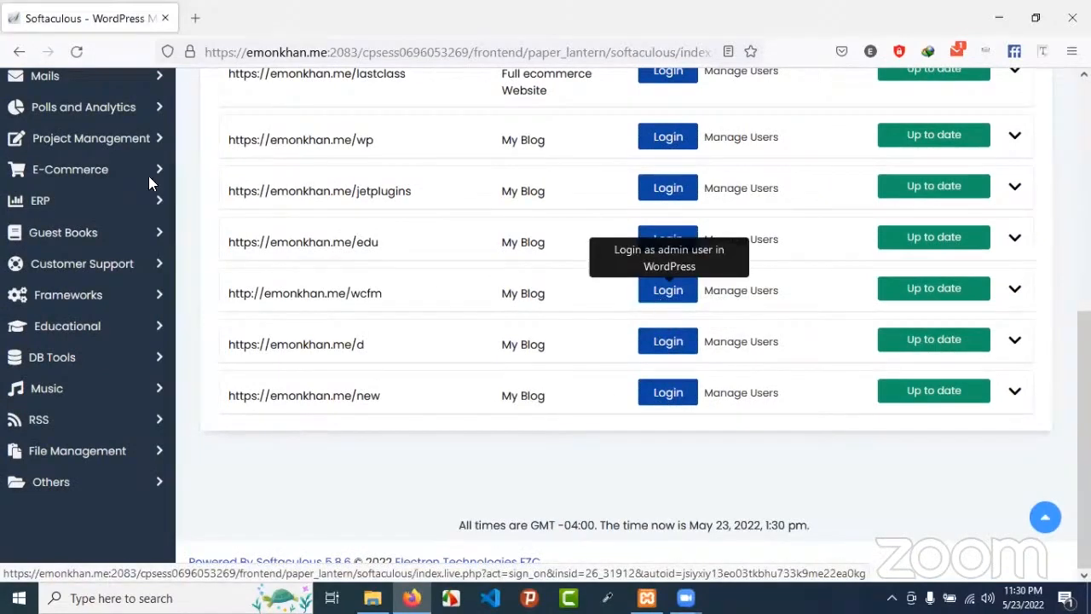
{"action": "left_click", "coordinate": [667, 290]}
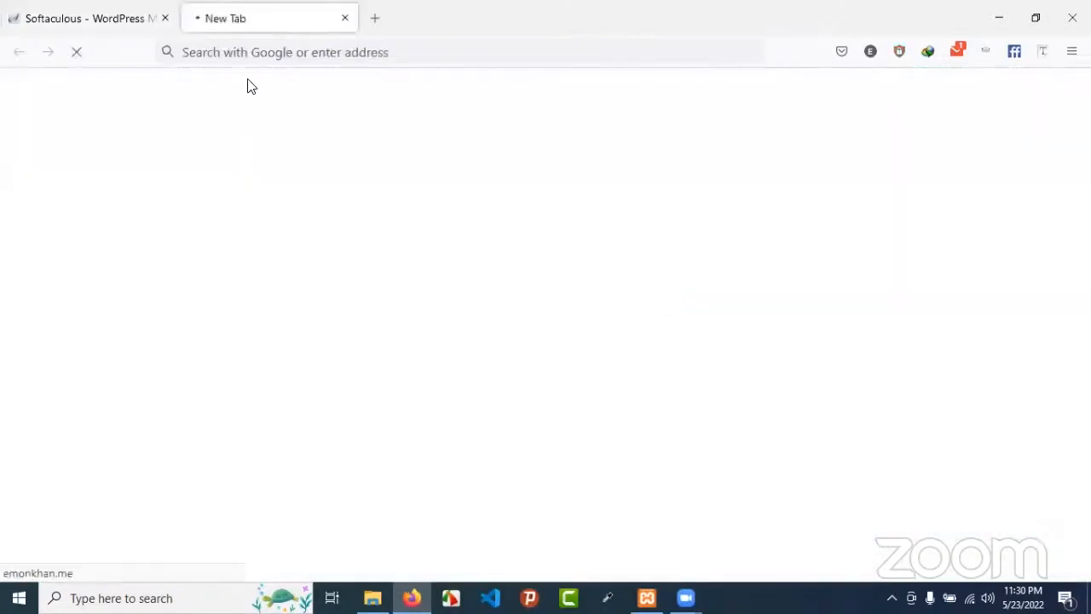
{"action": "left_click", "coordinate": [115, 13]}
{"action": "left_click", "coordinate": [660, 341]}
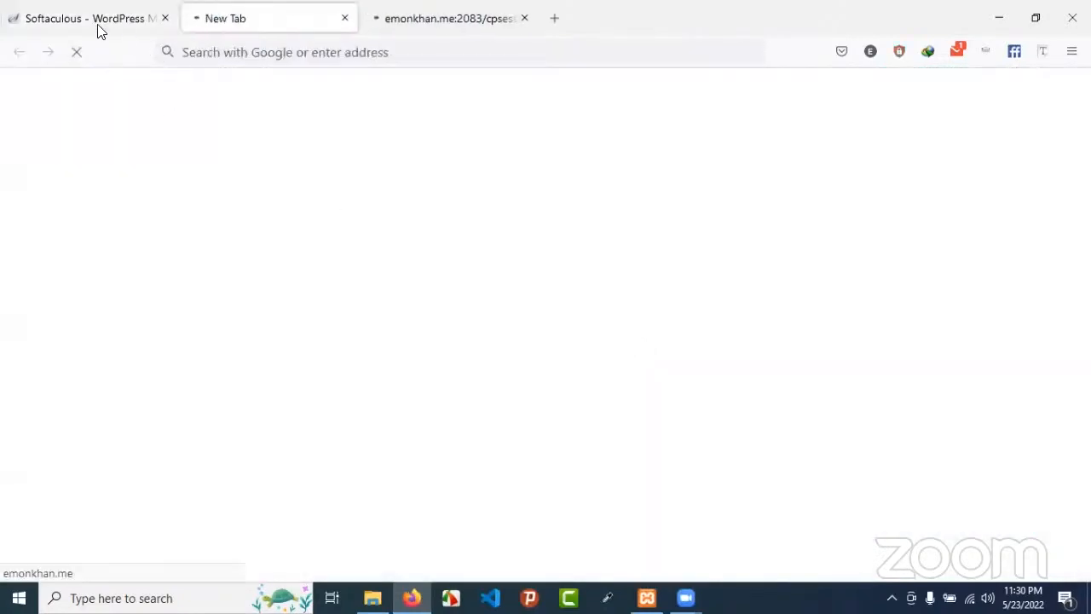
{"action": "left_click", "coordinate": [98, 31]}
{"action": "left_click", "coordinate": [668, 389]}
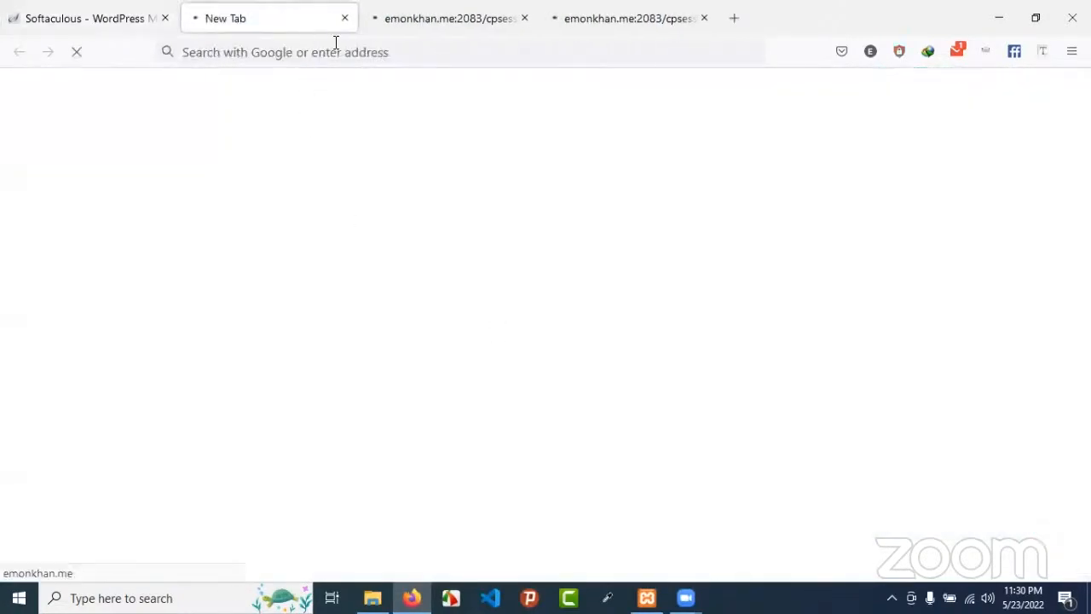
Open the plugin upload form in the WordPress admin of the emonkhan.me/d site.
{"action": "left_click", "coordinate": [388, 25]}
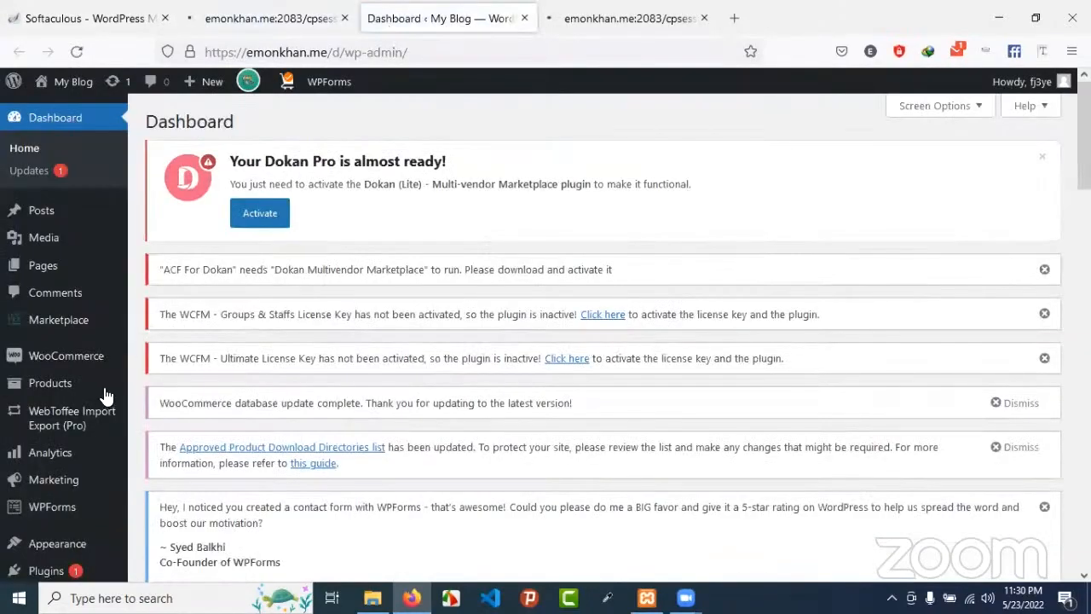
{"action": "scroll", "coordinate": [102, 399], "scroll_direction": "down", "scroll_amount": 6}
{"action": "scroll", "coordinate": [98, 462], "scroll_direction": "up", "scroll_amount": 4}
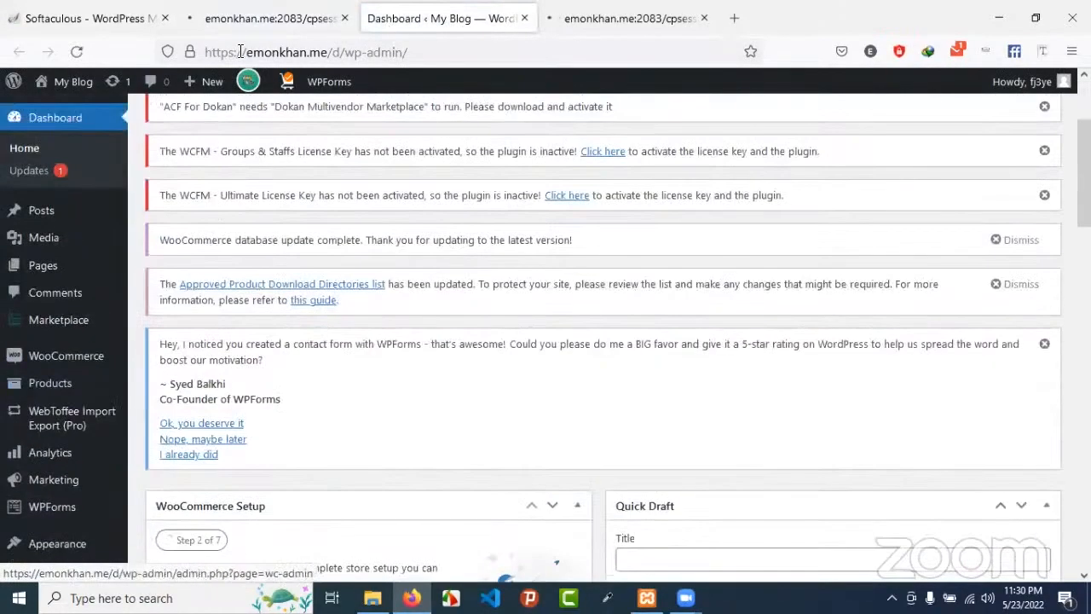
{"action": "left_click", "coordinate": [242, 29]}
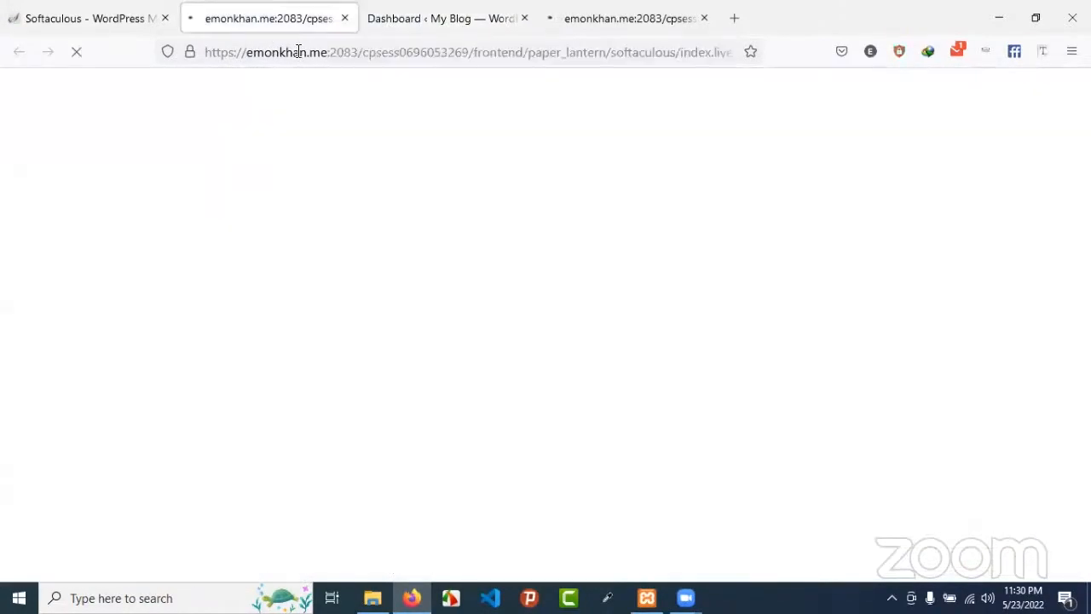
{"action": "left_click", "coordinate": [372, 27]}
{"action": "scroll", "coordinate": [36, 482], "scroll_direction": "down", "scroll_amount": 5}
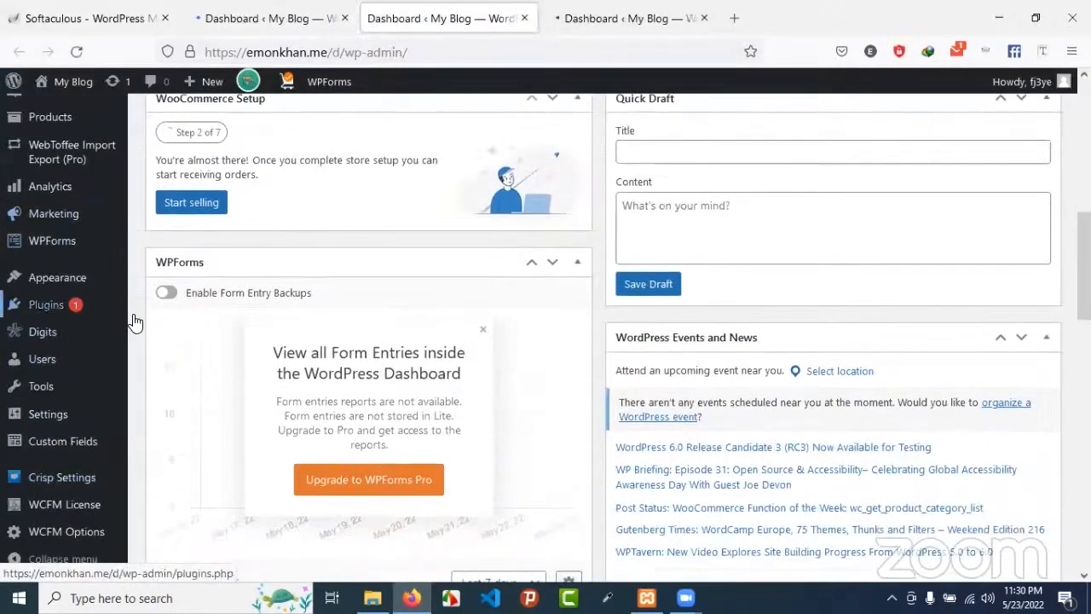
{"action": "mouse_move", "coordinate": [126, 317]}
{"action": "left_click", "coordinate": [150, 335]}
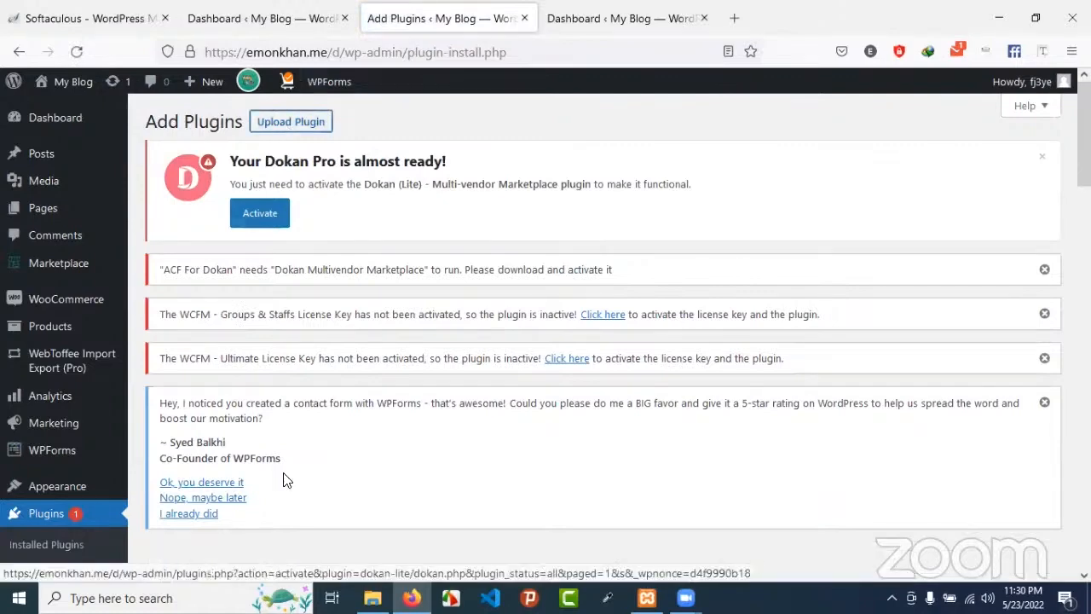
{"action": "left_click", "coordinate": [373, 598]}
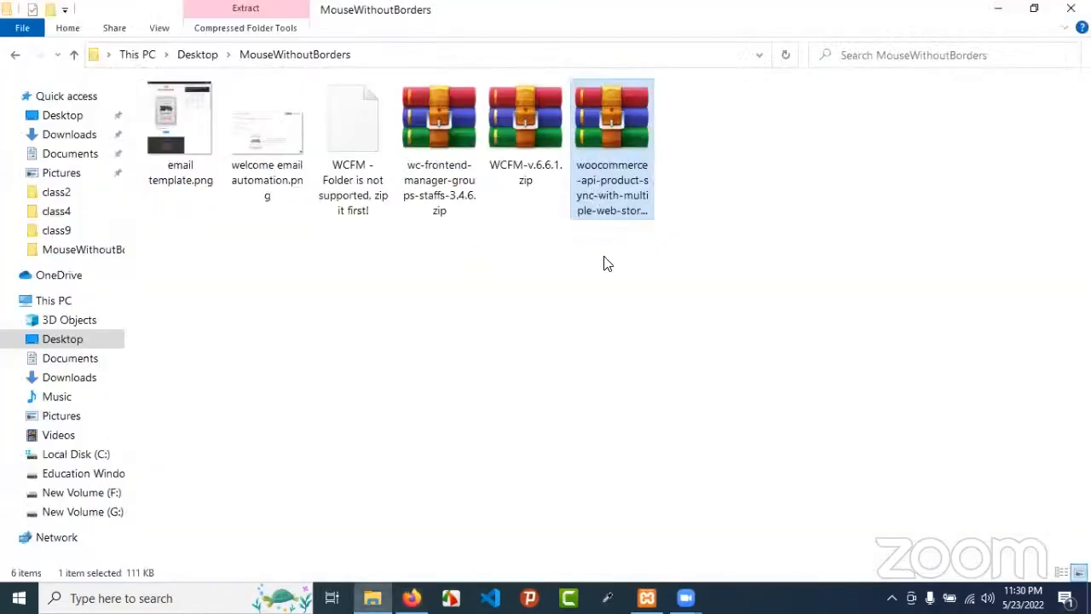
{"action": "left_click_drag", "start_coordinate": [611, 128], "coordinate": [488, 537]}
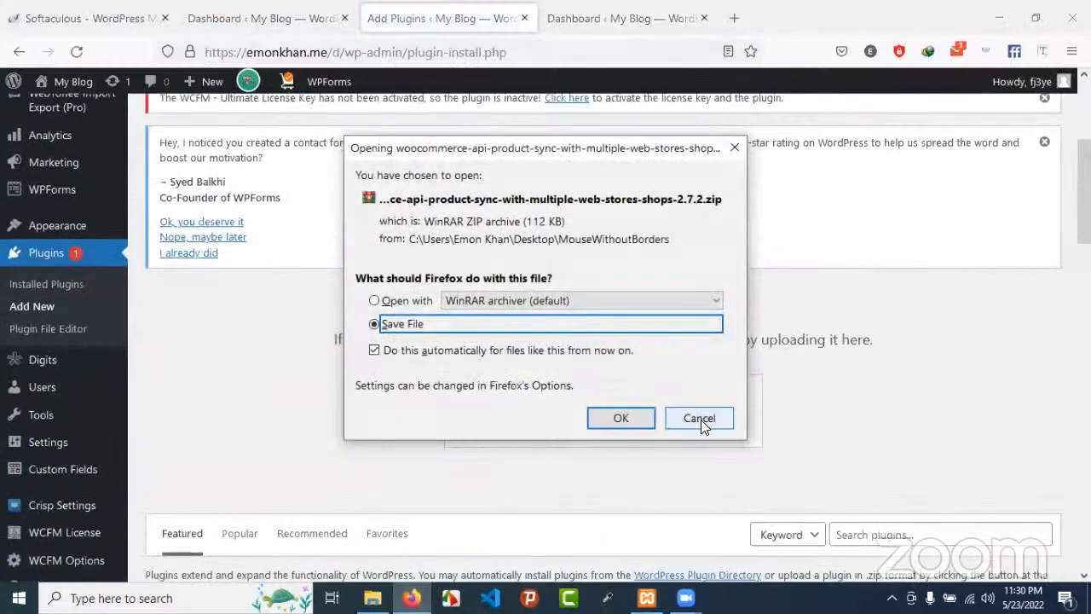
{"action": "left_click", "coordinate": [700, 419]}
Upload woocommerce-api-product-sync-with-multiple-web-stores-shops-2.7.2.zip and install it as a plugin on the /d site.
{"action": "left_click", "coordinate": [490, 410]}
{"action": "left_click", "coordinate": [414, 365]}
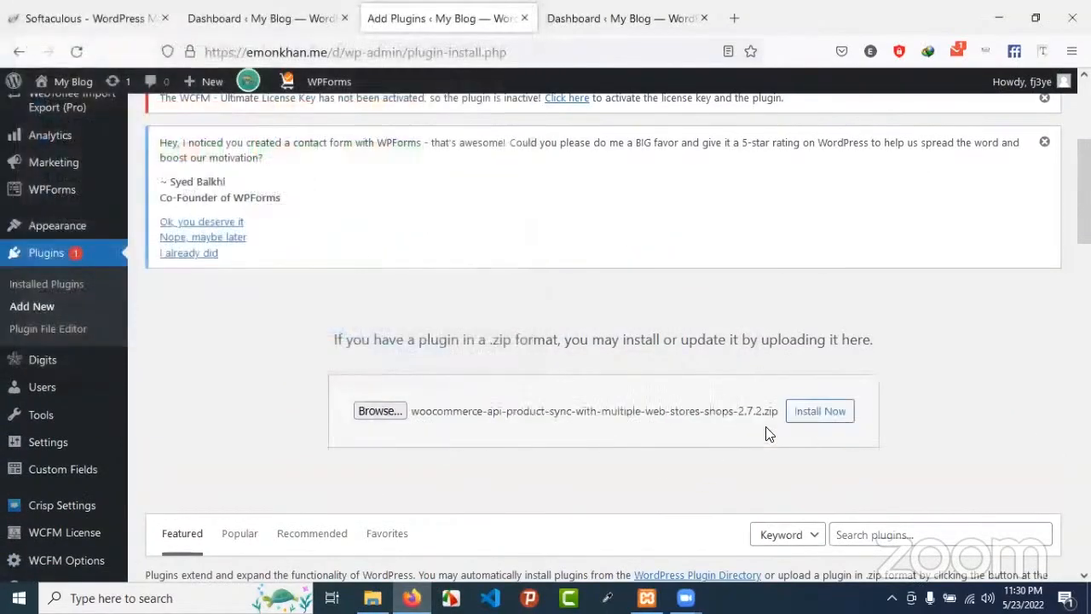
{"action": "left_click", "coordinate": [804, 411]}
Upload and install the same woocommerce-api-product-sync-with-multiple-web-stores-shops-2.7.2.zip plugin on the emonkhan.me/new site.
{"action": "left_click", "coordinate": [249, 24]}
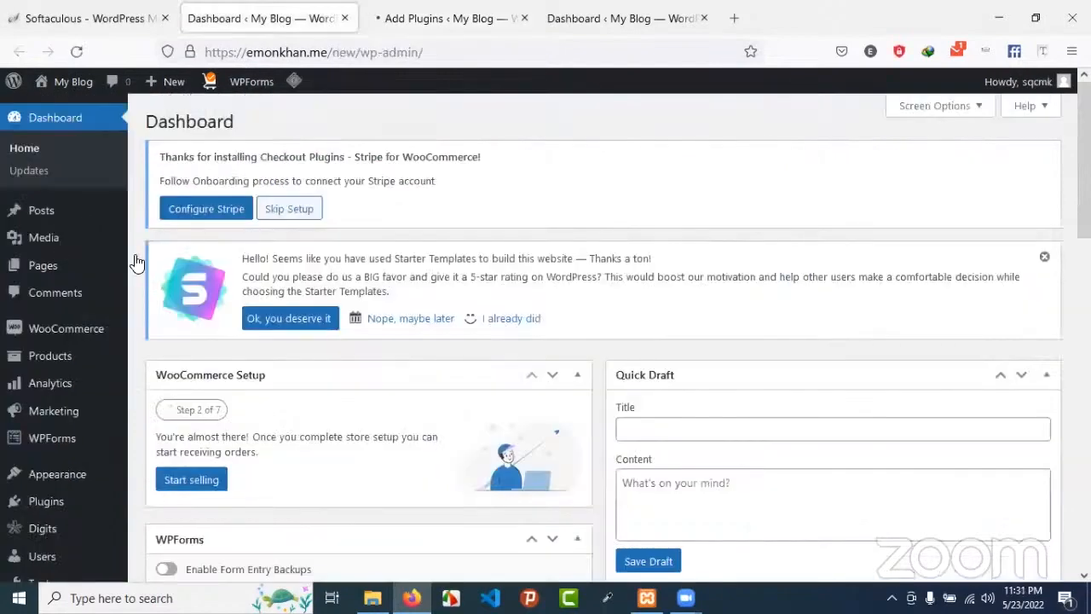
{"action": "scroll", "coordinate": [51, 422], "scroll_direction": "down", "scroll_amount": 4}
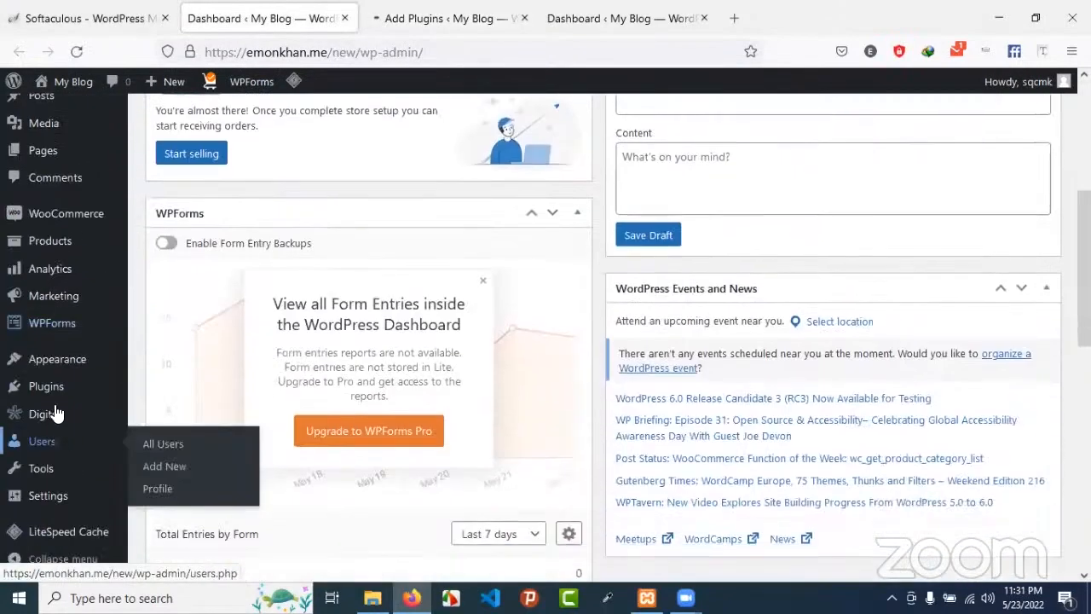
{"action": "left_click", "coordinate": [167, 412]}
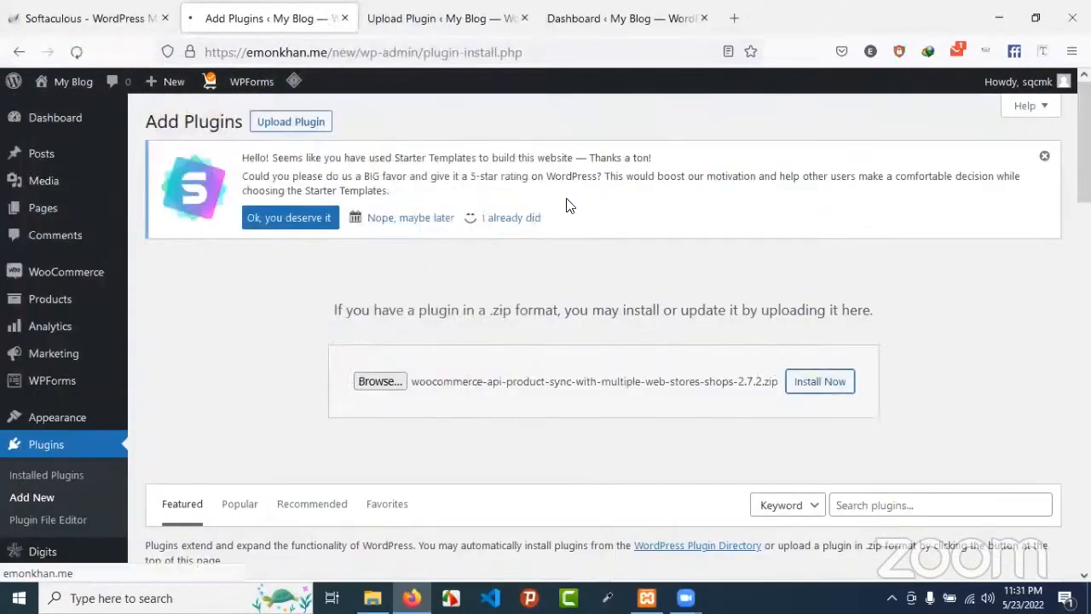
Upload woocommerce-api-product-sync-with-multiple-web-stores-shops-2.7.2.zip and install it on the emonkhan.me/wcfm site.
{"action": "left_click", "coordinate": [595, 32]}
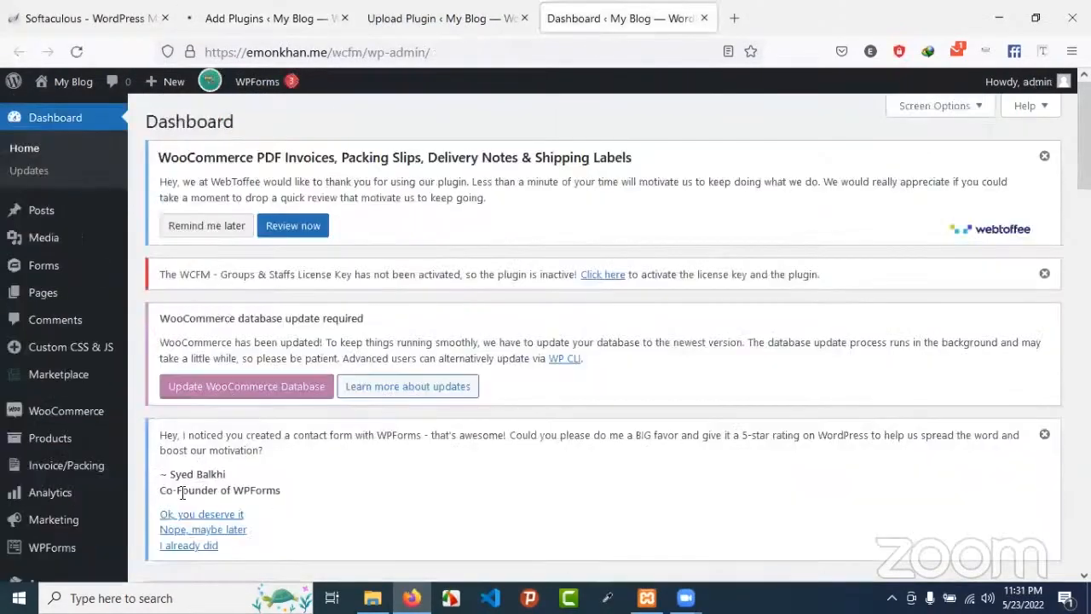
{"action": "scroll", "coordinate": [128, 460], "scroll_direction": "down", "scroll_amount": 3}
{"action": "mouse_move", "coordinate": [76, 368]}
{"action": "left_click", "coordinate": [160, 393]}
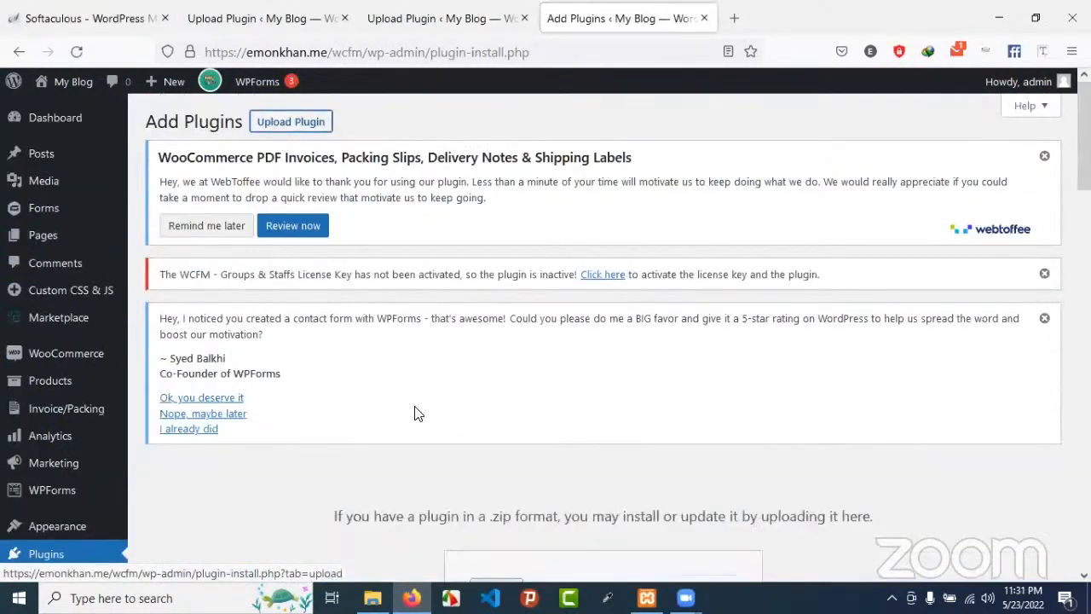
{"action": "scroll", "coordinate": [415, 414], "scroll_direction": "down", "scroll_amount": 3}
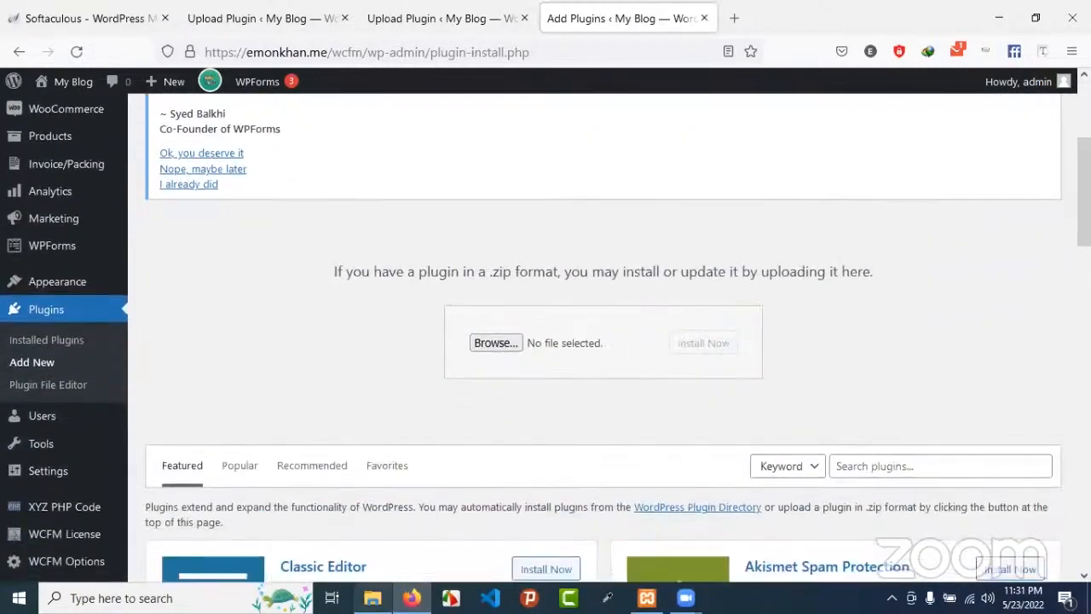
{"action": "left_click", "coordinate": [483, 342]}
{"action": "left_click", "coordinate": [358, 186]}
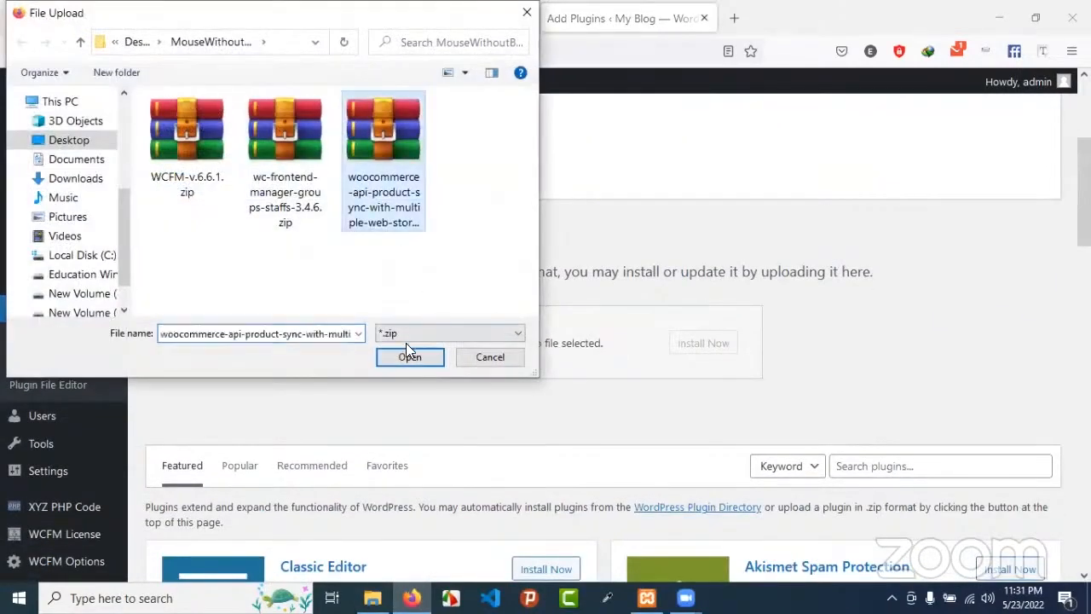
{"action": "left_click", "coordinate": [404, 361]}
{"action": "left_click", "coordinate": [793, 351]}
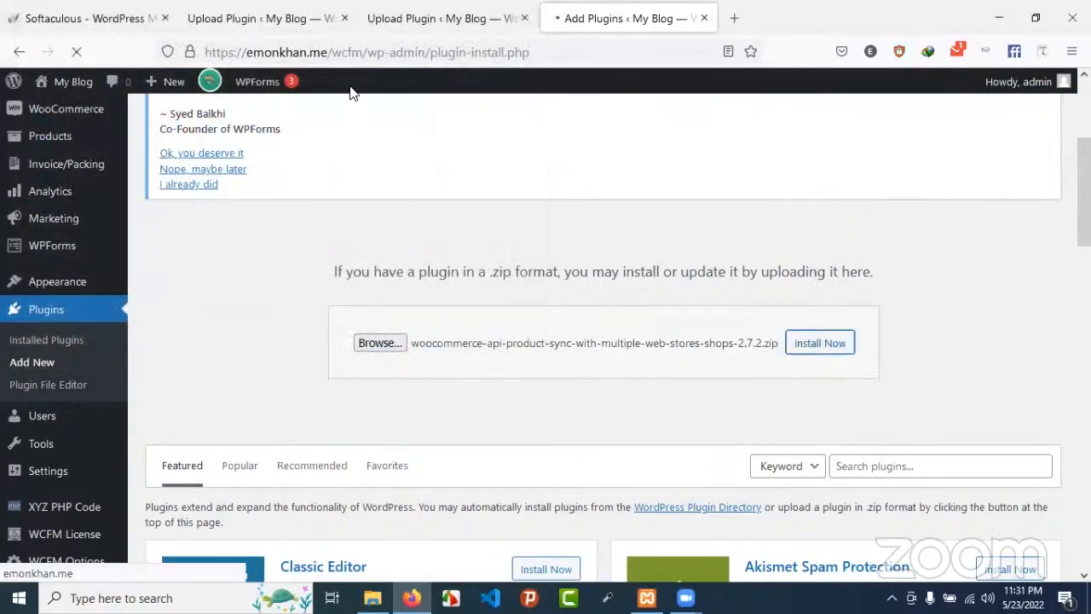
Activate the newly installed WooCommerce API product sync plugin on the /new and /d sites.
{"action": "left_click", "coordinate": [383, 18]}
{"action": "left_click", "coordinate": [256, 18]}
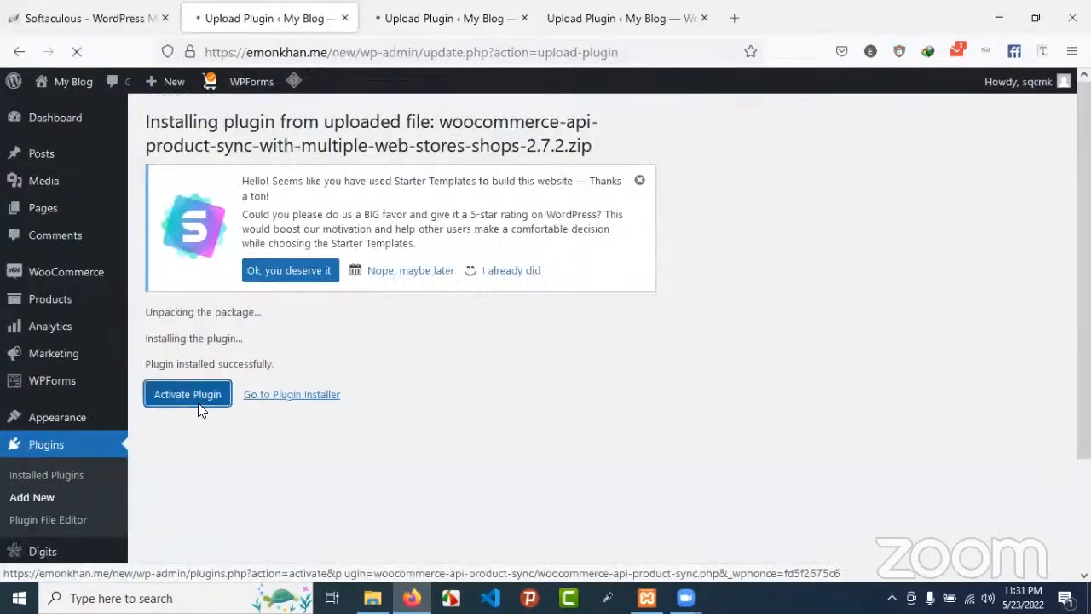
{"action": "left_click", "coordinate": [373, 31]}
{"action": "left_click", "coordinate": [240, 28]}
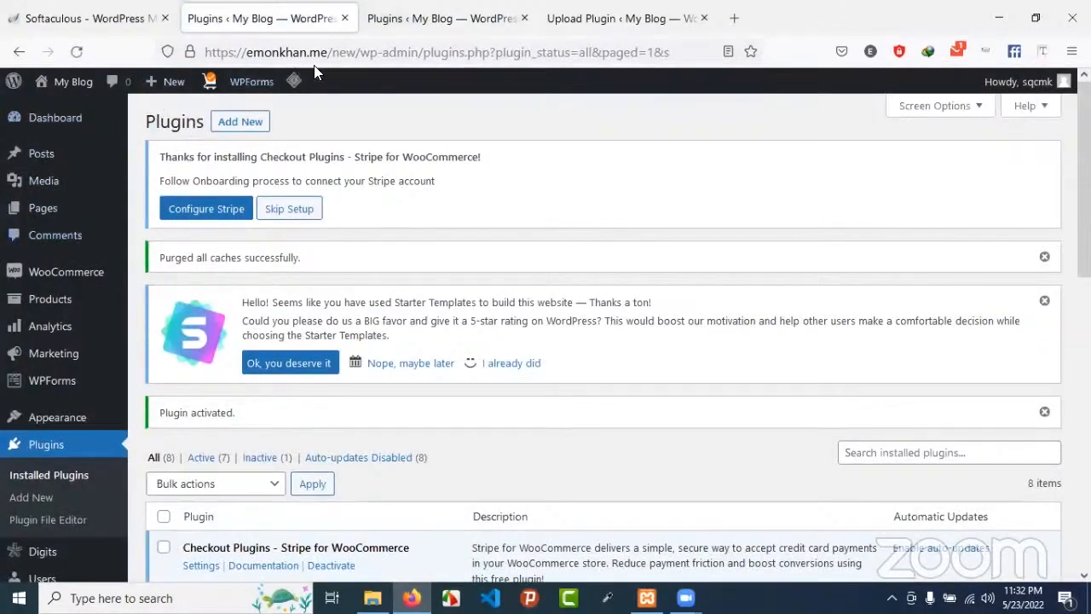
Place the /d site's browser tab ahead of the /new site's tab and close the wcfm site's tab.
{"action": "double_click", "coordinate": [344, 52]}
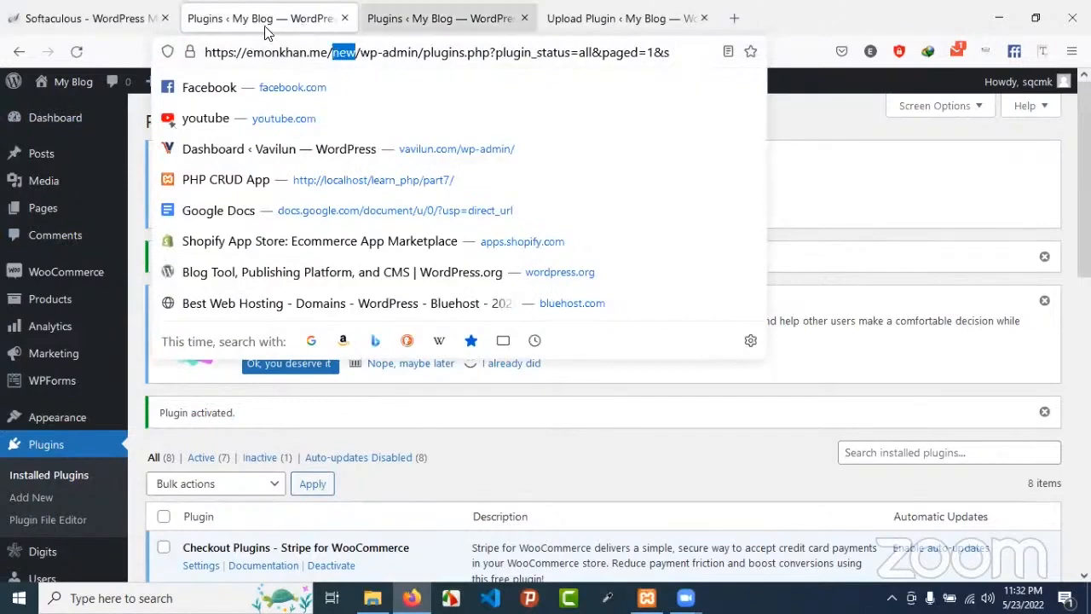
{"action": "left_click", "coordinate": [409, 18]}
{"action": "double_click", "coordinate": [334, 52]}
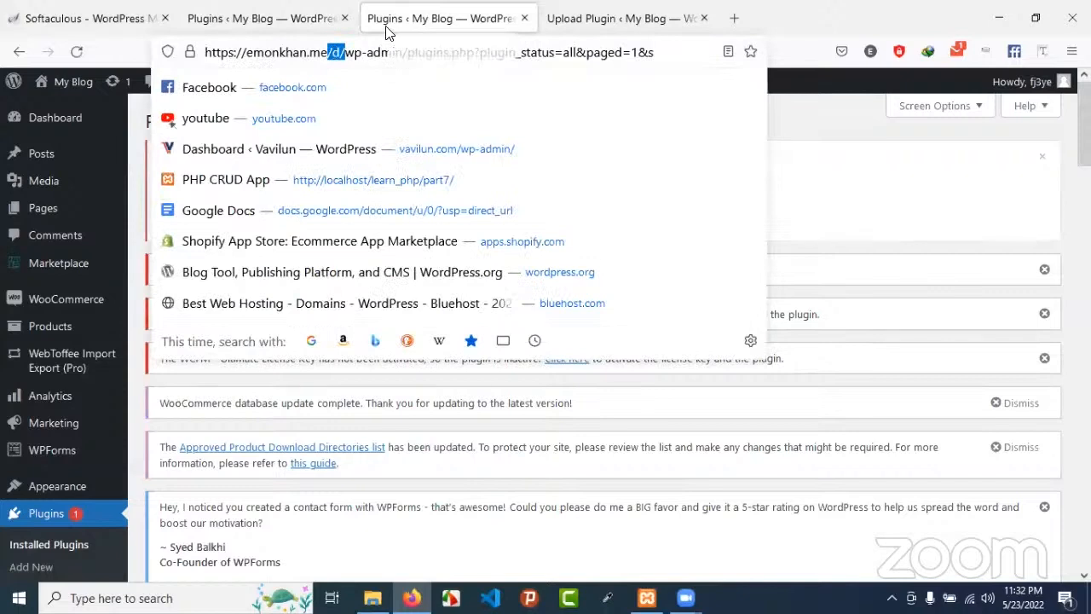
{"action": "left_click_drag", "start_coordinate": [385, 31], "coordinate": [256, 26]}
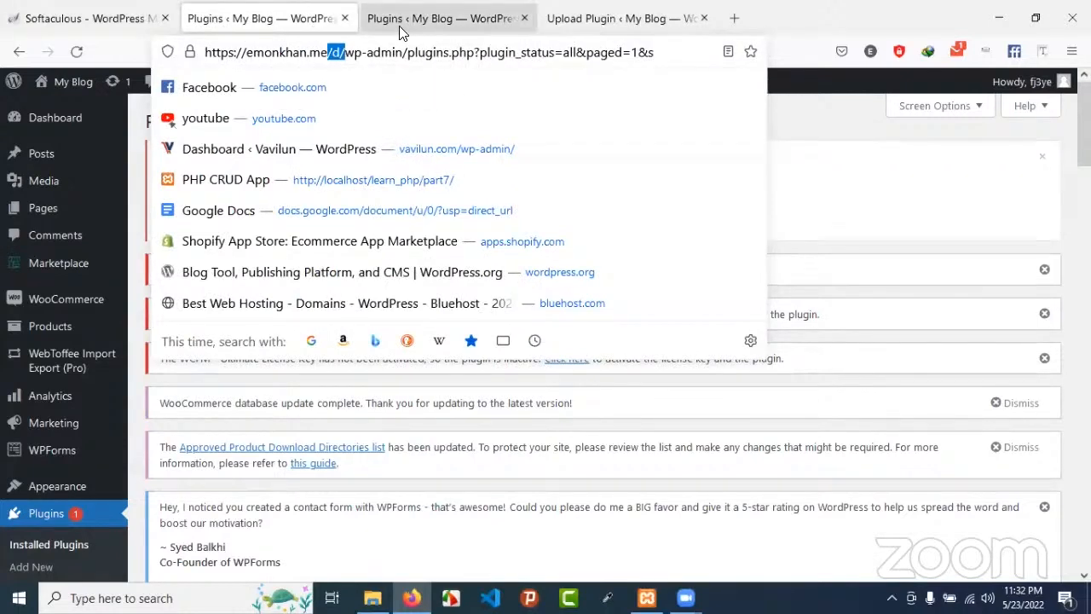
{"action": "left_click", "coordinate": [704, 18]}
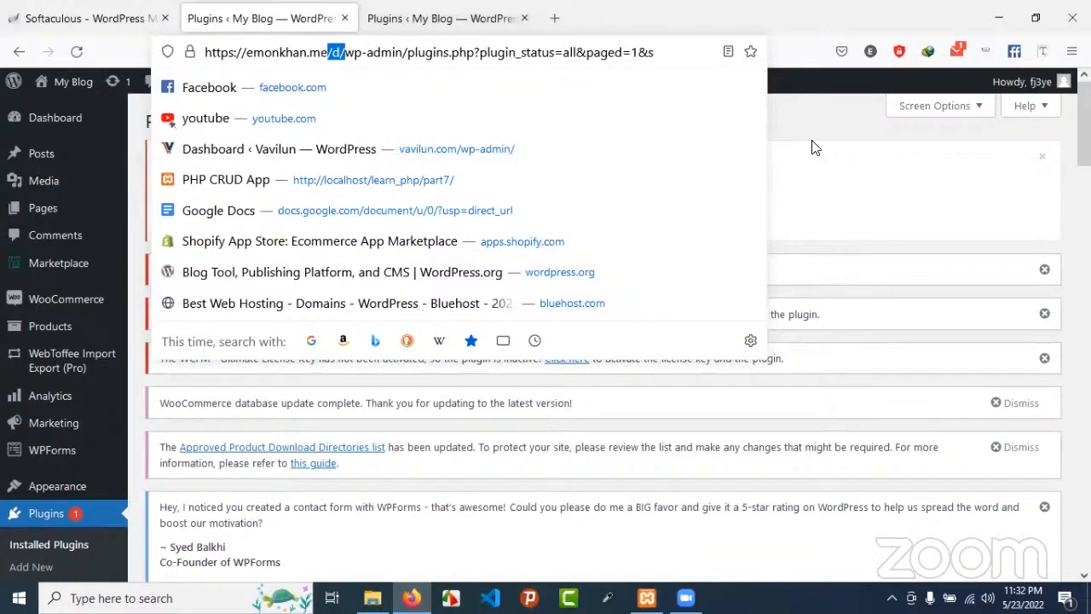
{"action": "left_click", "coordinate": [771, 153]}
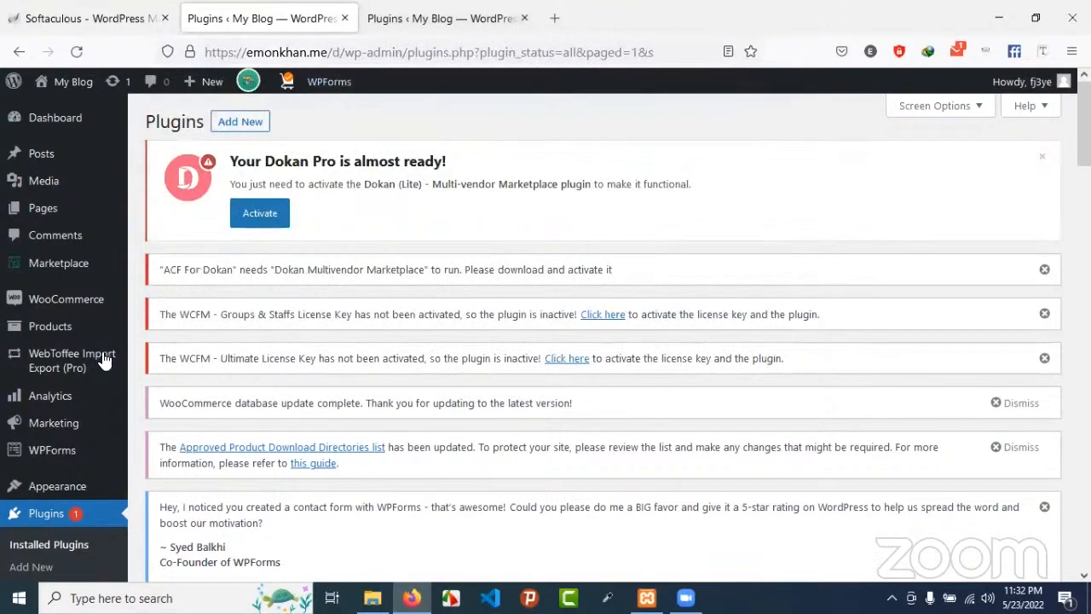
Open the Product Sync plugin's Stores page in the admin of the /d site.
{"action": "left_click", "coordinate": [393, 24]}
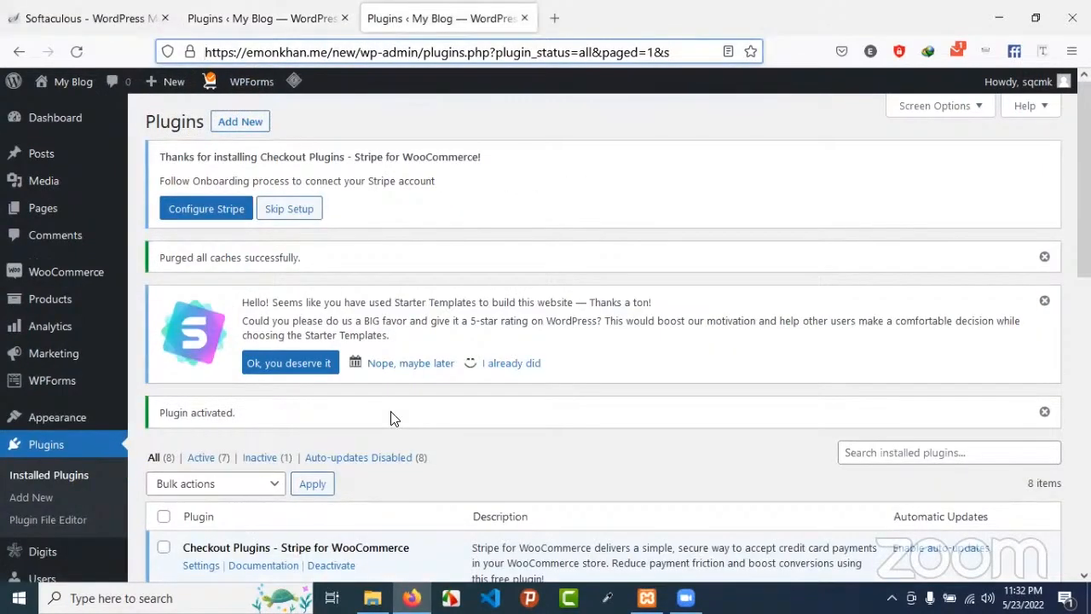
{"action": "scroll", "coordinate": [390, 418], "scroll_direction": "down", "scroll_amount": 2}
{"action": "left_click", "coordinate": [251, 22]}
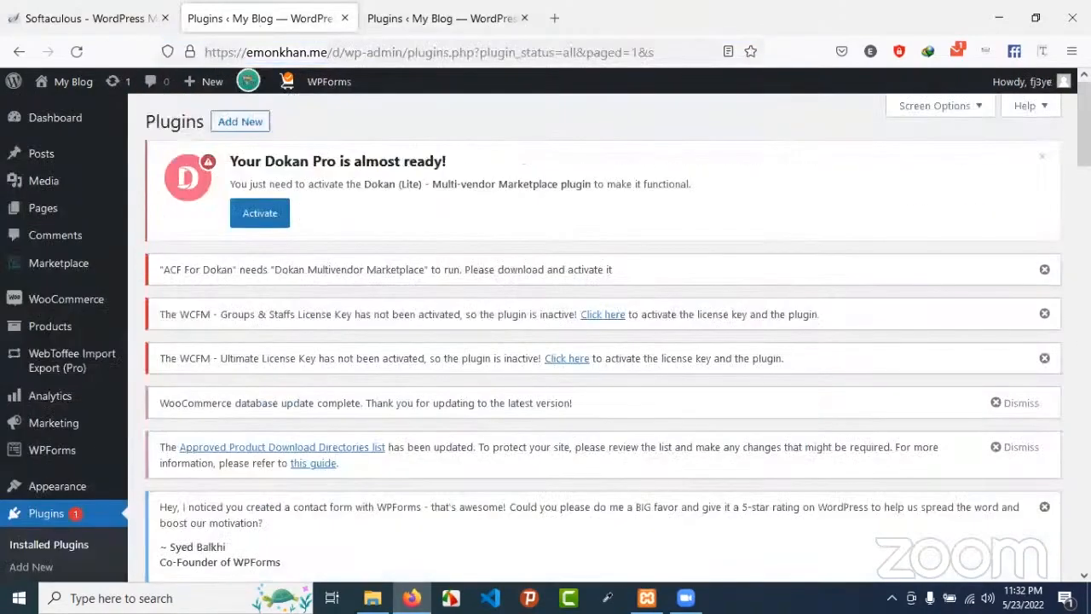
{"action": "scroll", "coordinate": [38, 502], "scroll_direction": "down", "scroll_amount": 5}
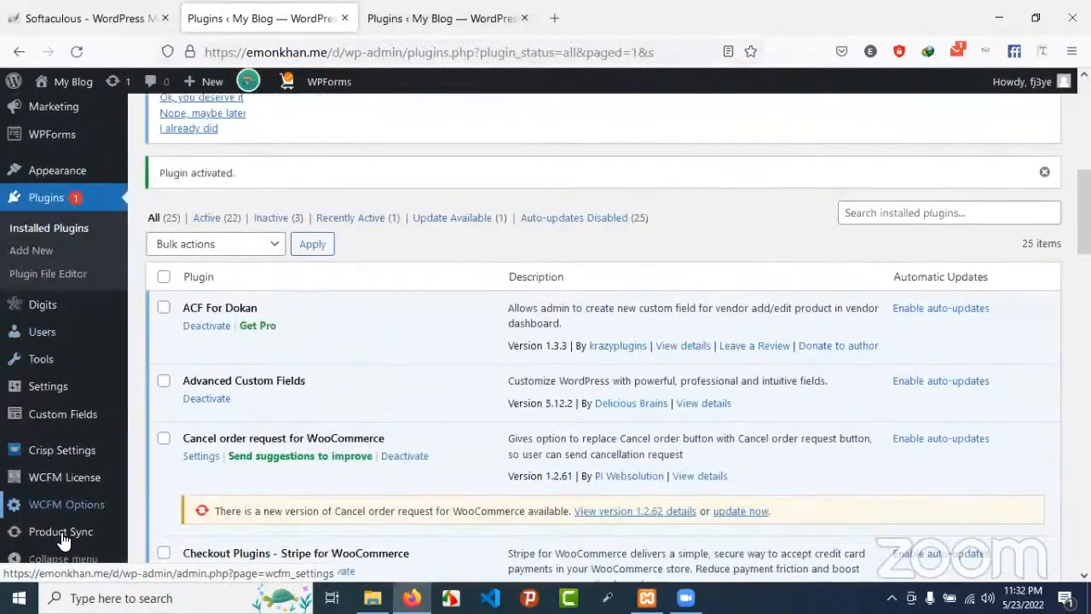
{"action": "mouse_move", "coordinate": [38, 545]}
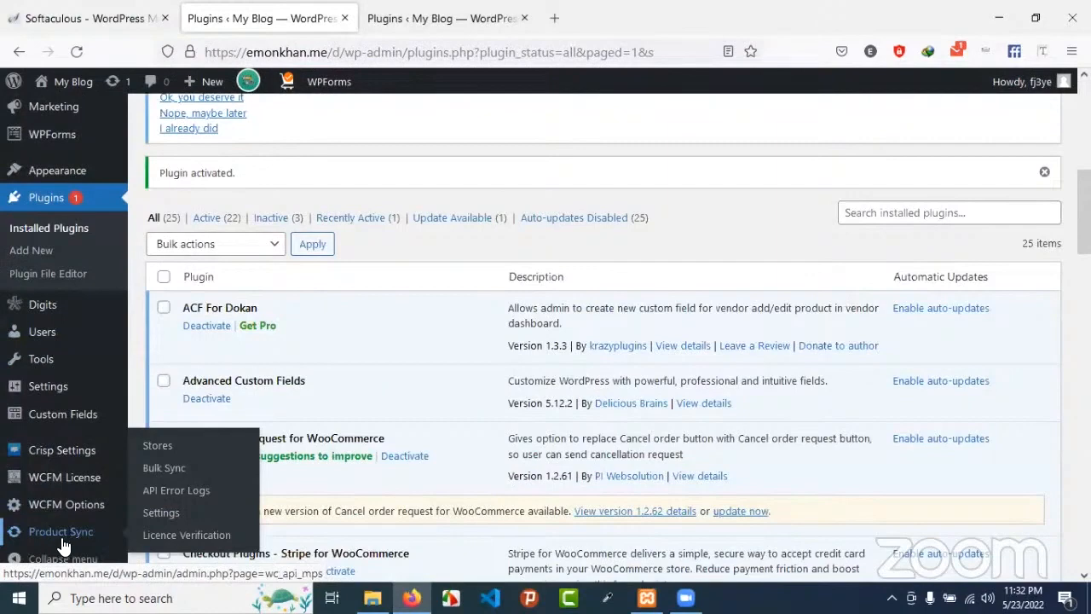
{"action": "left_click", "coordinate": [67, 543]}
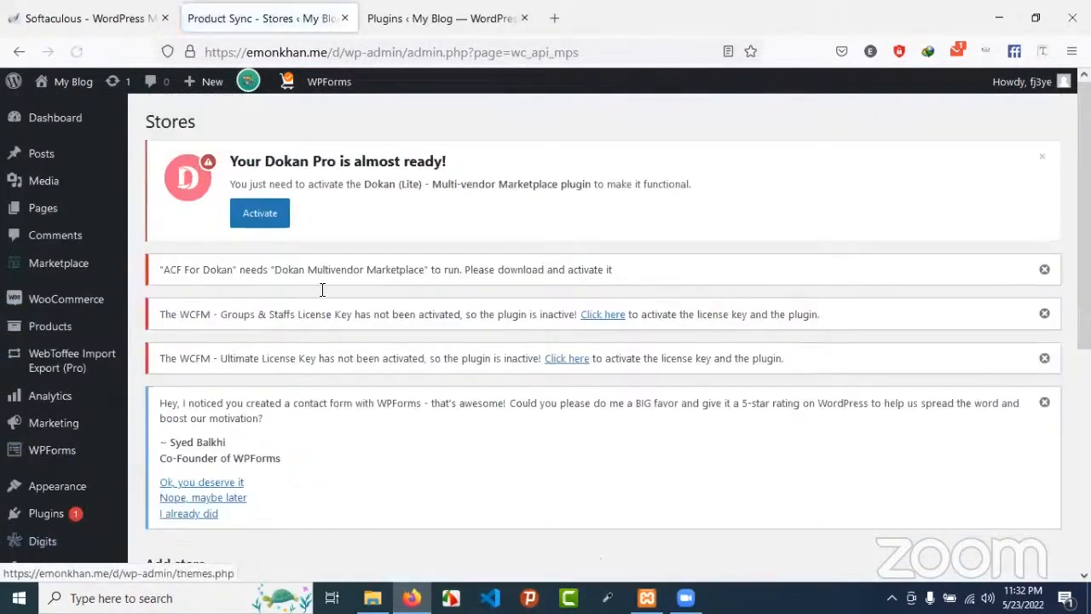
Examine the Add store form's required Store URL, Consumer Key and Consumer Secret fields.
{"action": "scroll", "coordinate": [324, 324], "scroll_direction": "down", "scroll_amount": 4}
{"action": "scroll", "coordinate": [331, 358], "scroll_direction": "down", "scroll_amount": 2}
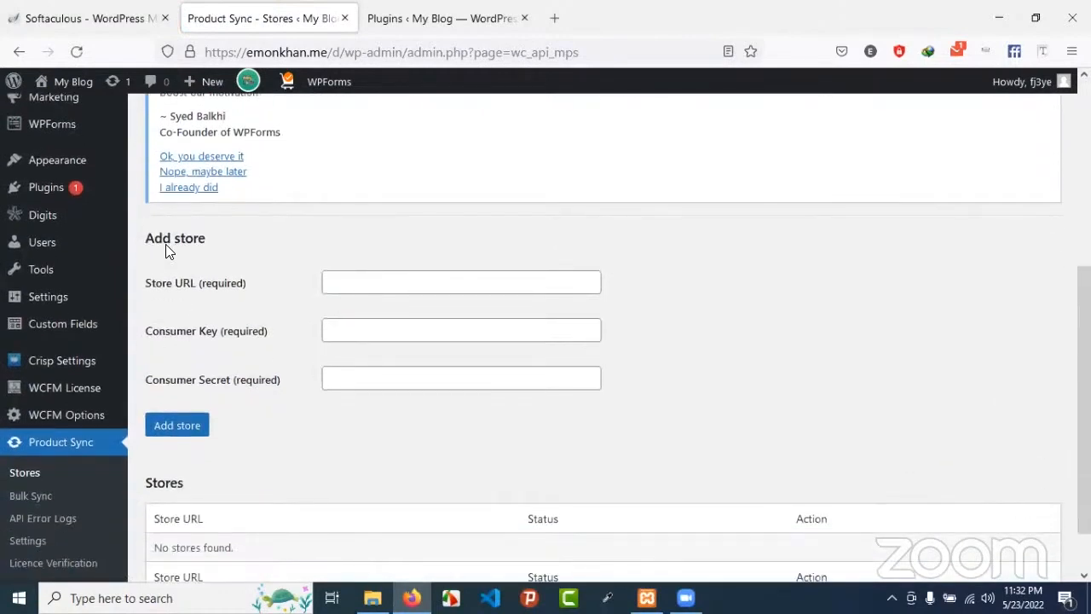
{"action": "left_click_drag", "start_coordinate": [194, 240], "coordinate": [239, 288]}
{"action": "left_click", "coordinate": [326, 146]}
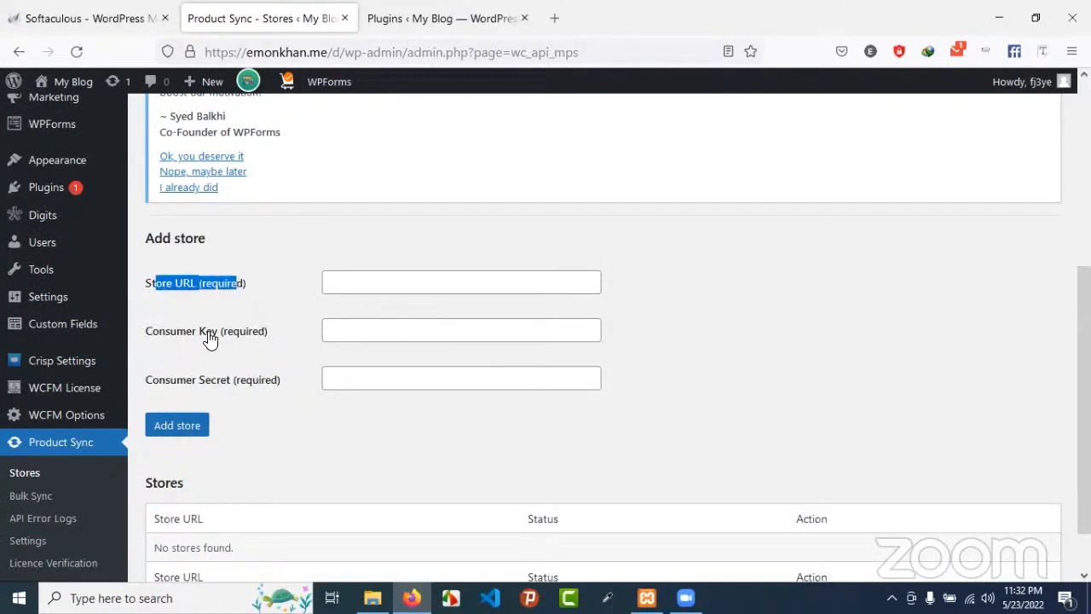
{"action": "left_click_drag", "start_coordinate": [169, 337], "coordinate": [241, 339]}
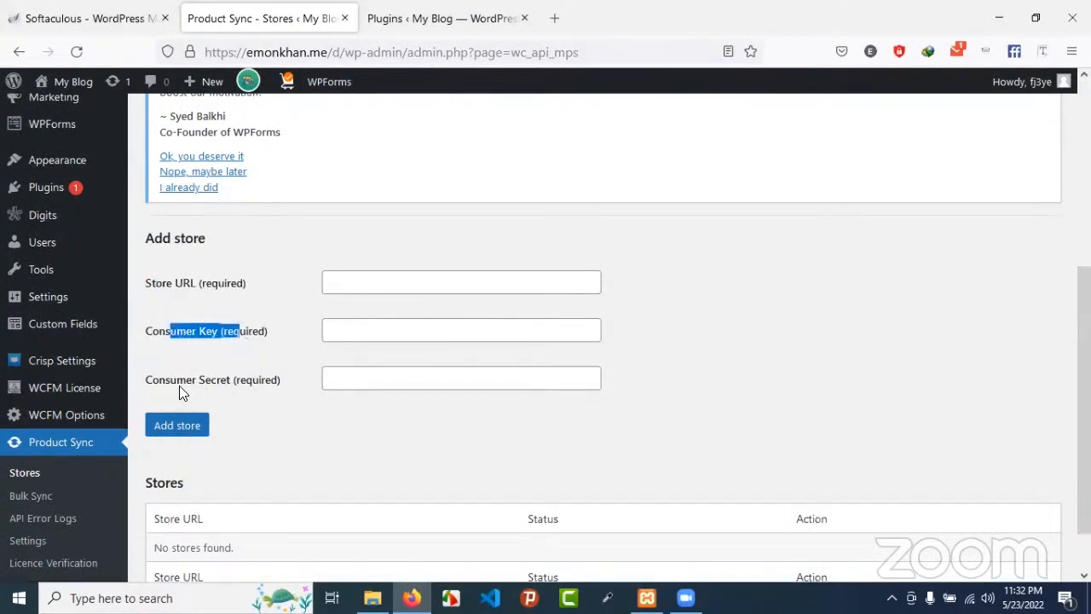
{"action": "left_click_drag", "start_coordinate": [180, 386], "coordinate": [303, 381]}
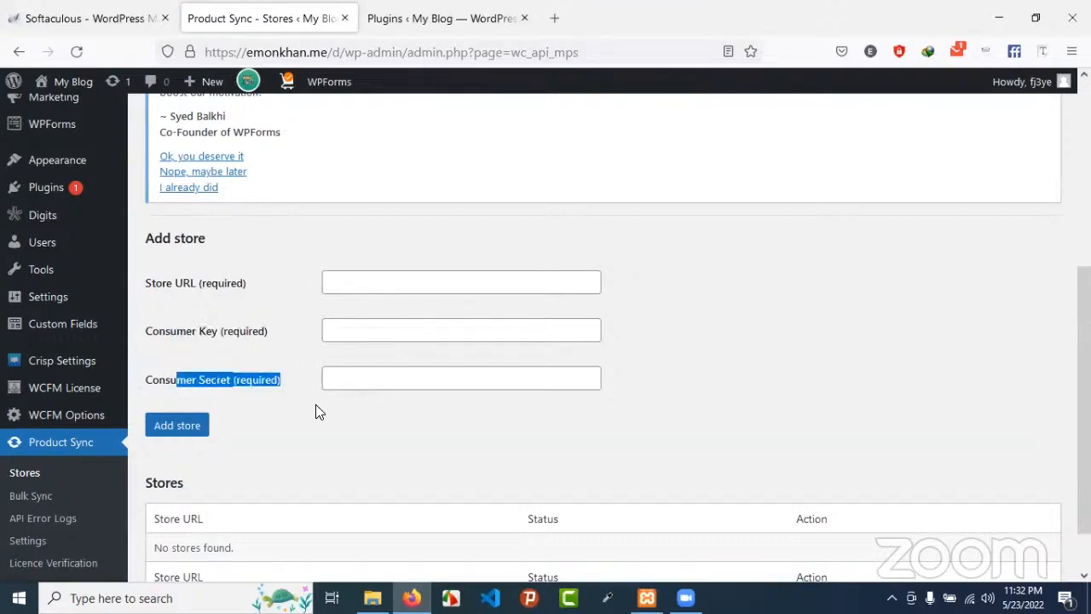
{"action": "left_click", "coordinate": [326, 438]}
{"action": "scroll", "coordinate": [347, 255], "scroll_direction": "down", "scroll_amount": 1}
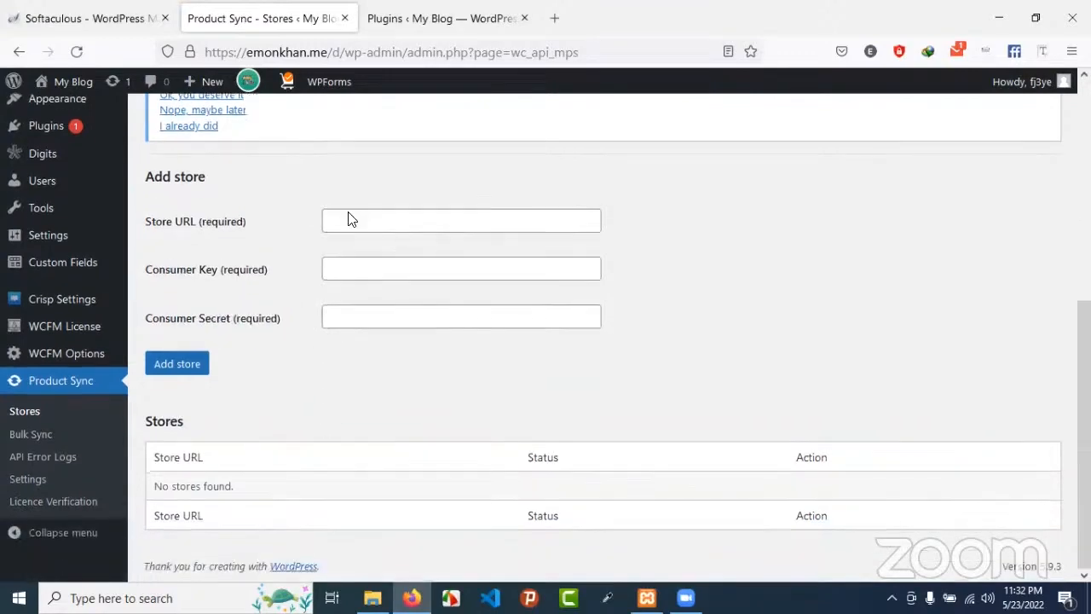
{"action": "left_click", "coordinate": [409, 24]}
{"action": "scroll", "coordinate": [125, 226], "scroll_direction": "down", "scroll_amount": 3}
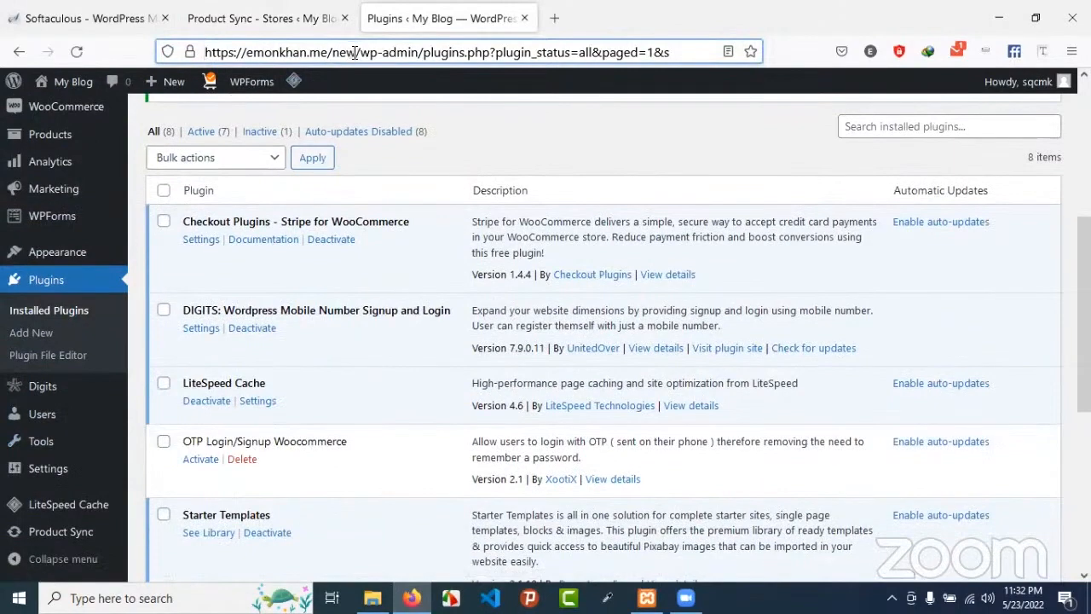
{"action": "left_click_drag", "start_coordinate": [350, 54], "coordinate": [213, 66]}
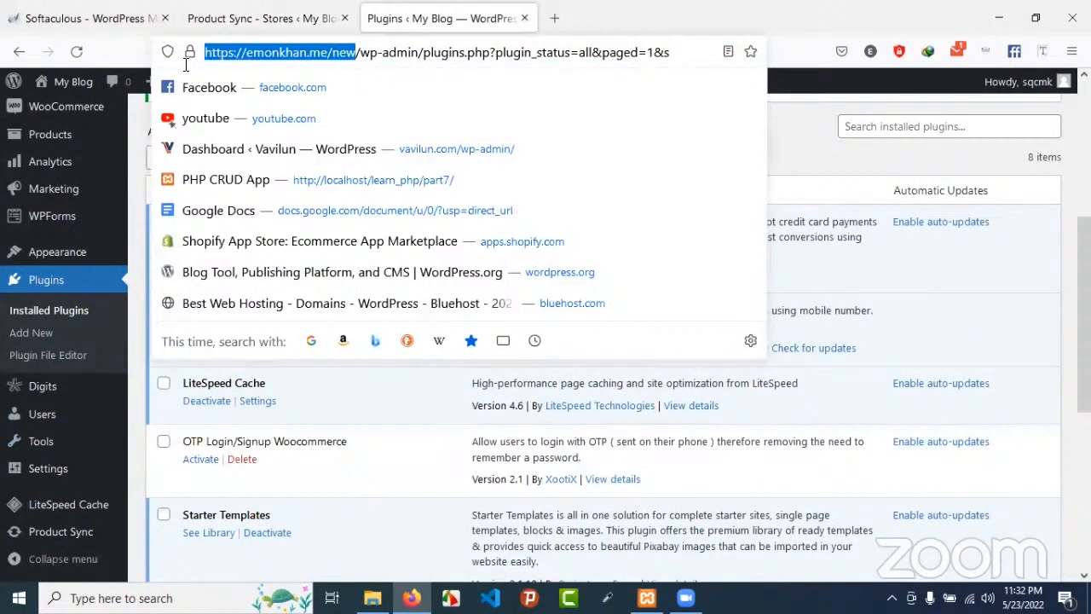
{"action": "left_click", "coordinate": [223, 22]}
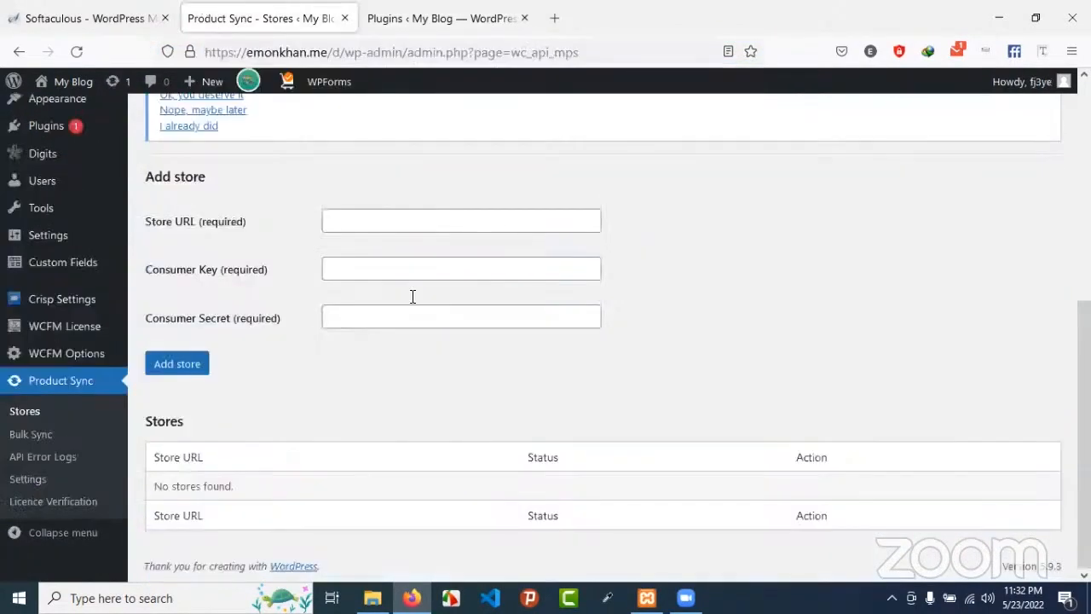
{"action": "left_click", "coordinate": [407, 223]}
{"action": "type", "text": "https://emonkhan.me/new"}
{"action": "left_click", "coordinate": [406, 203]}
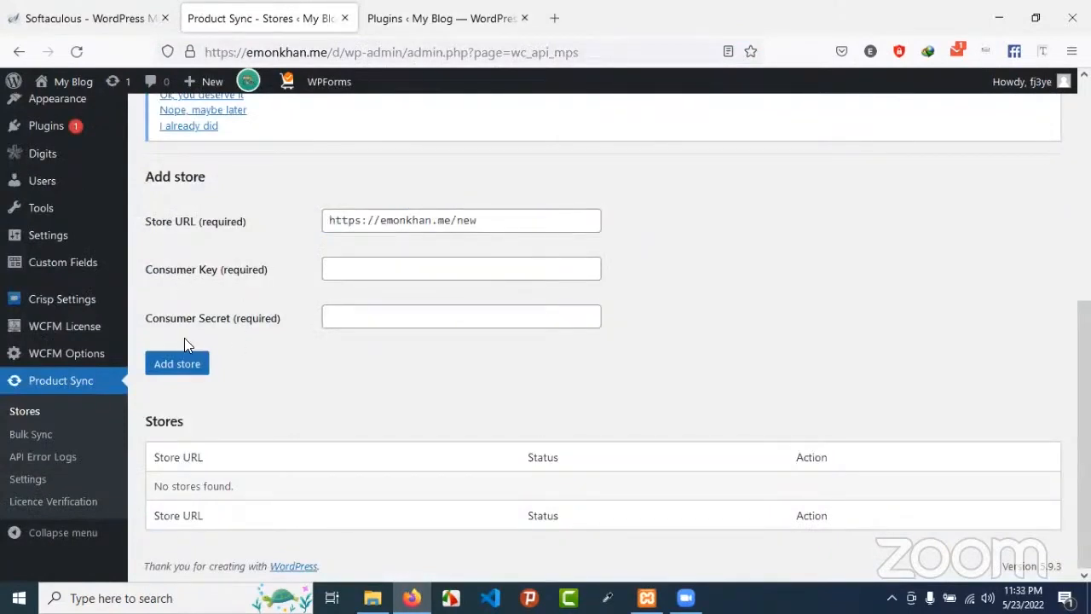
Open the REST API section of the advanced WooCommerce settings on the /new site.
{"action": "left_click", "coordinate": [402, 20]}
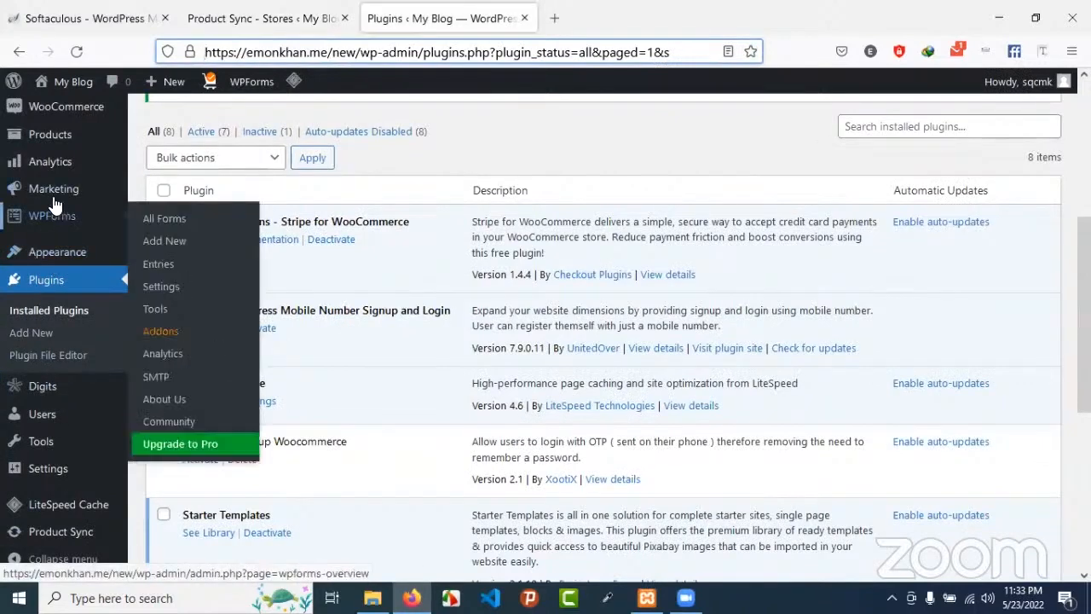
{"action": "mouse_move", "coordinate": [70, 125]}
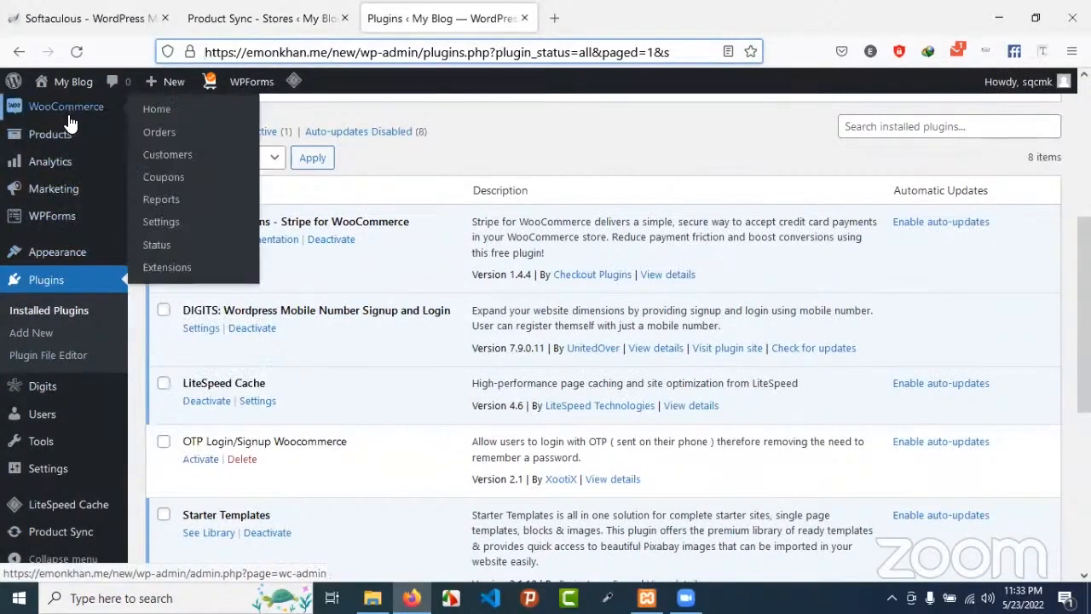
{"action": "left_click", "coordinate": [161, 226]}
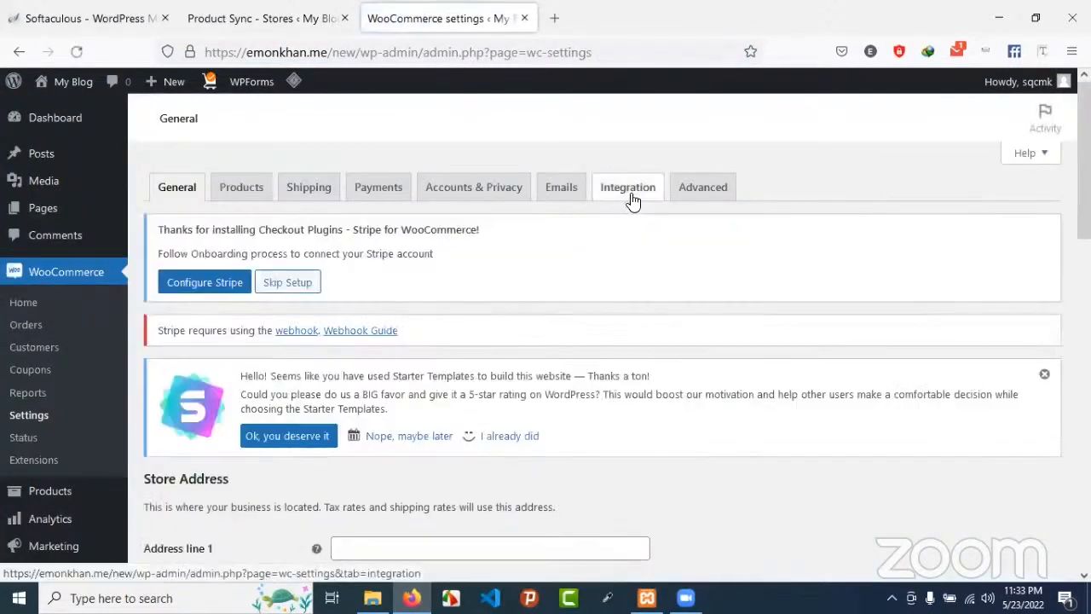
{"action": "left_click", "coordinate": [632, 197]}
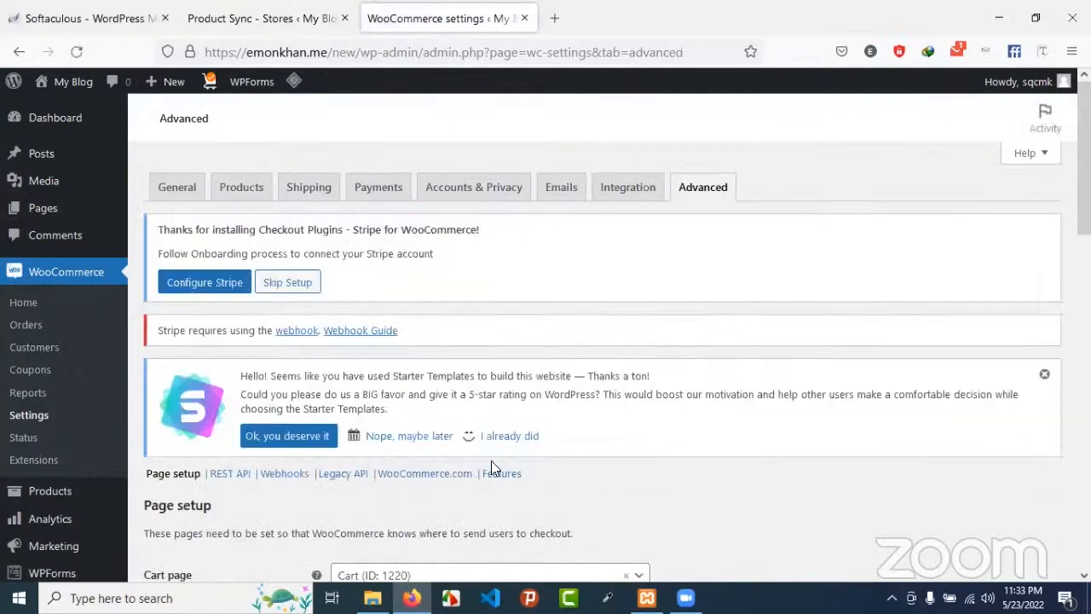
{"action": "scroll", "coordinate": [491, 460], "scroll_direction": "down", "scroll_amount": 2}
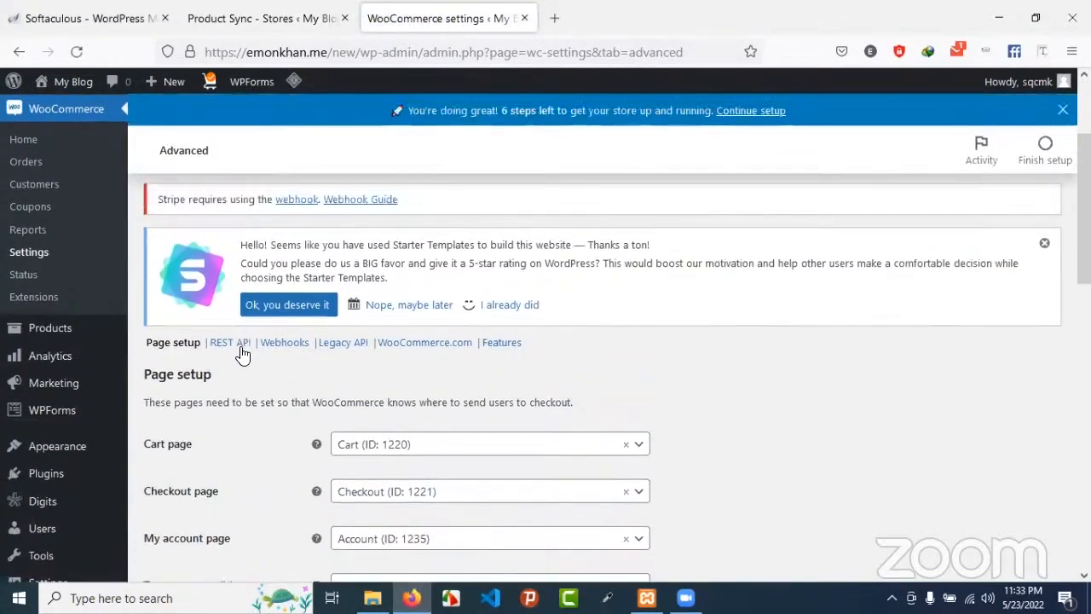
{"action": "left_click", "coordinate": [242, 345]}
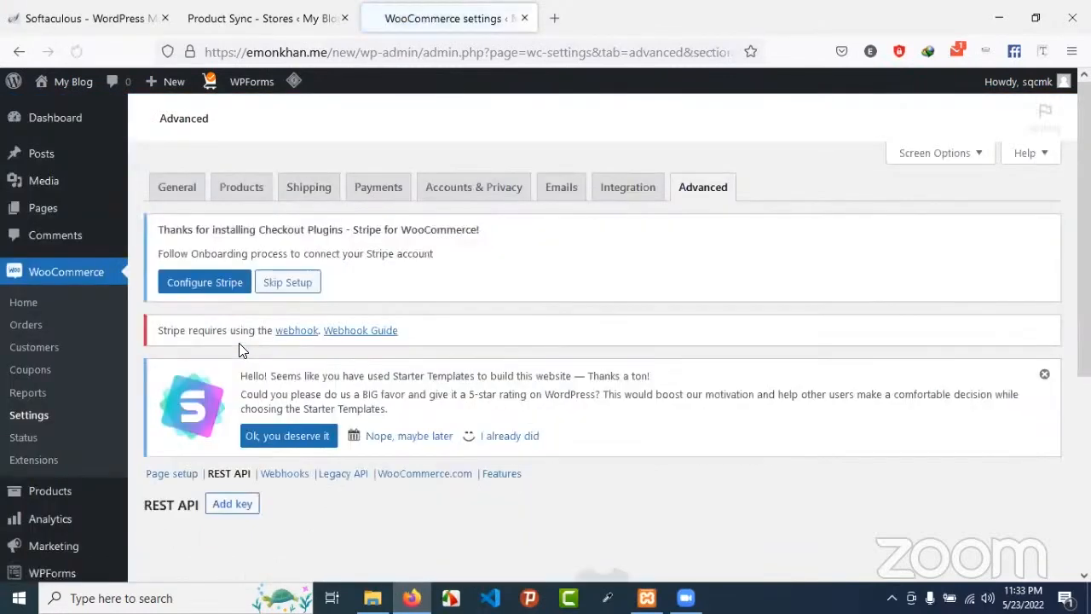
Generate a REST API key on the /new site with the description "products sync api" and Read/Write permissions.
{"action": "scroll", "coordinate": [239, 349], "scroll_direction": "down", "scroll_amount": 4}
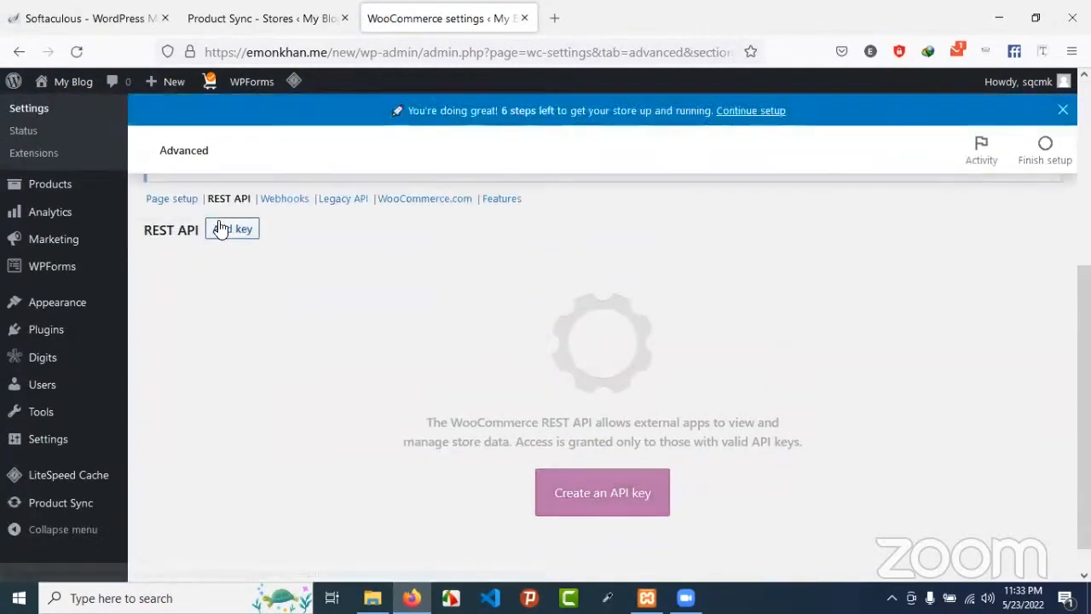
{"action": "left_click", "coordinate": [599, 492]}
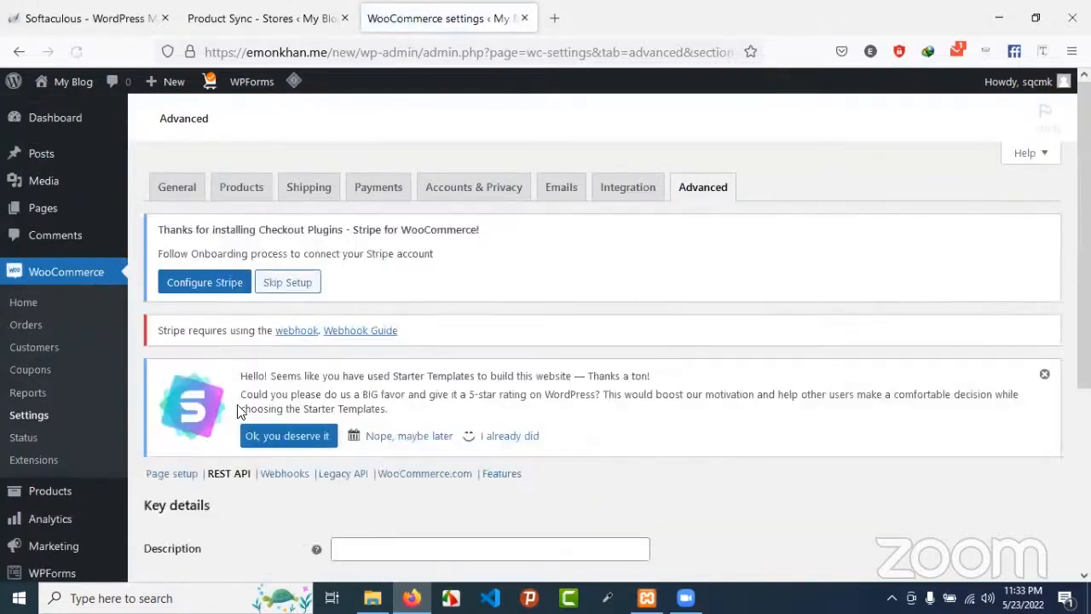
{"action": "scroll", "coordinate": [243, 403], "scroll_direction": "down", "scroll_amount": 2}
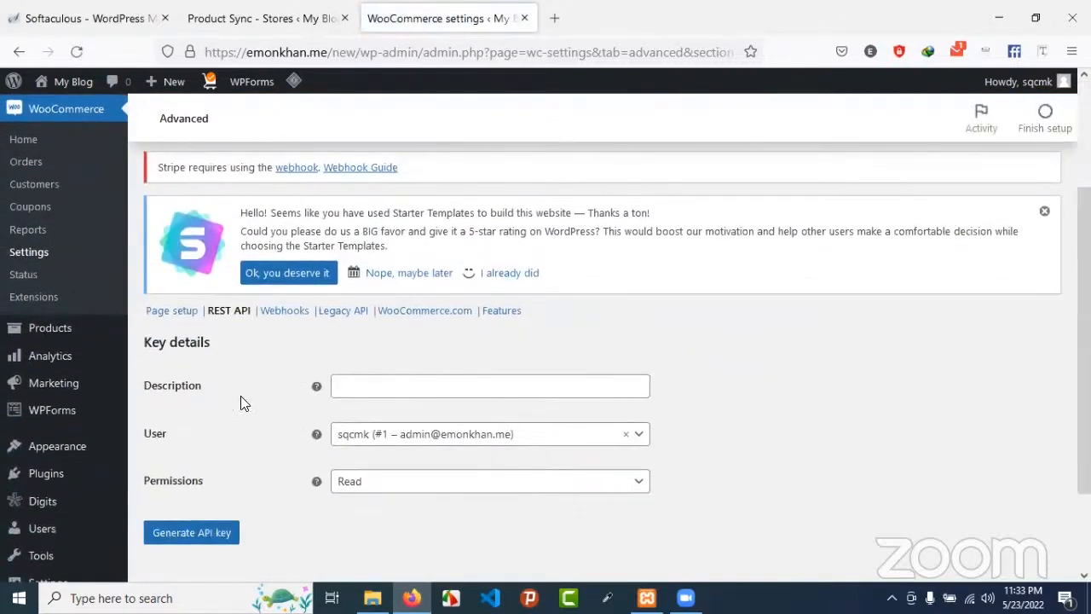
{"action": "left_click", "coordinate": [333, 418]}
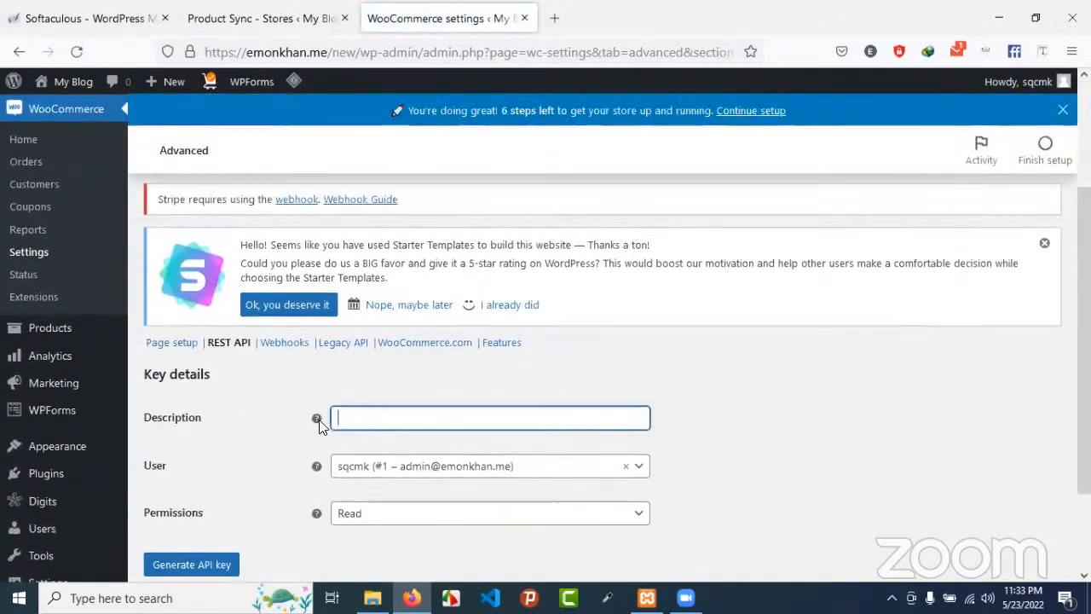
{"action": "type", "text": "products sync api"}
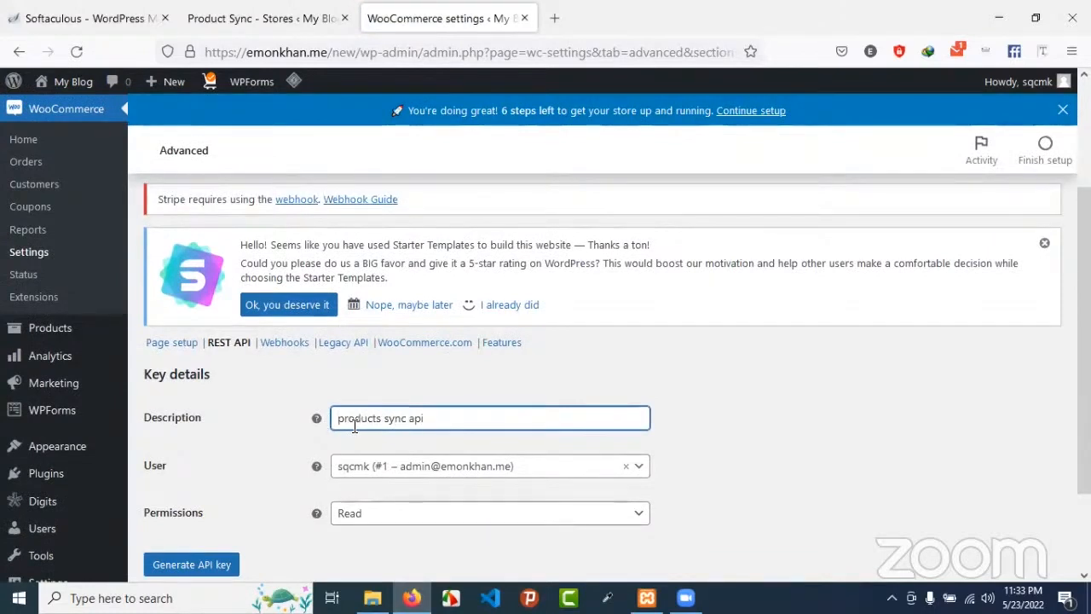
{"action": "left_click", "coordinate": [372, 515]}
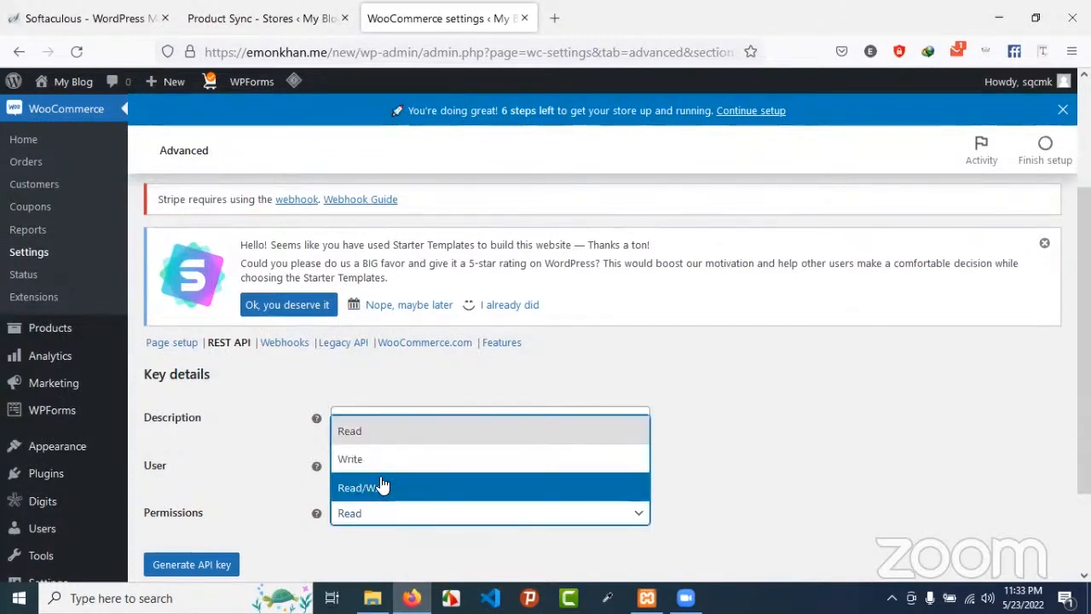
{"action": "left_click", "coordinate": [382, 484]}
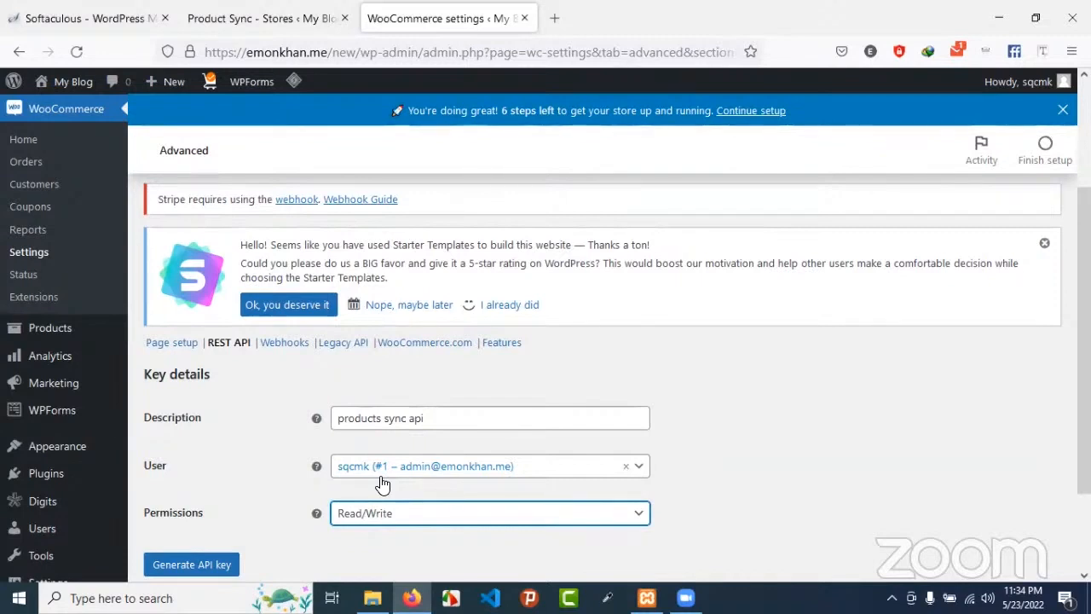
{"action": "left_click", "coordinate": [369, 516]}
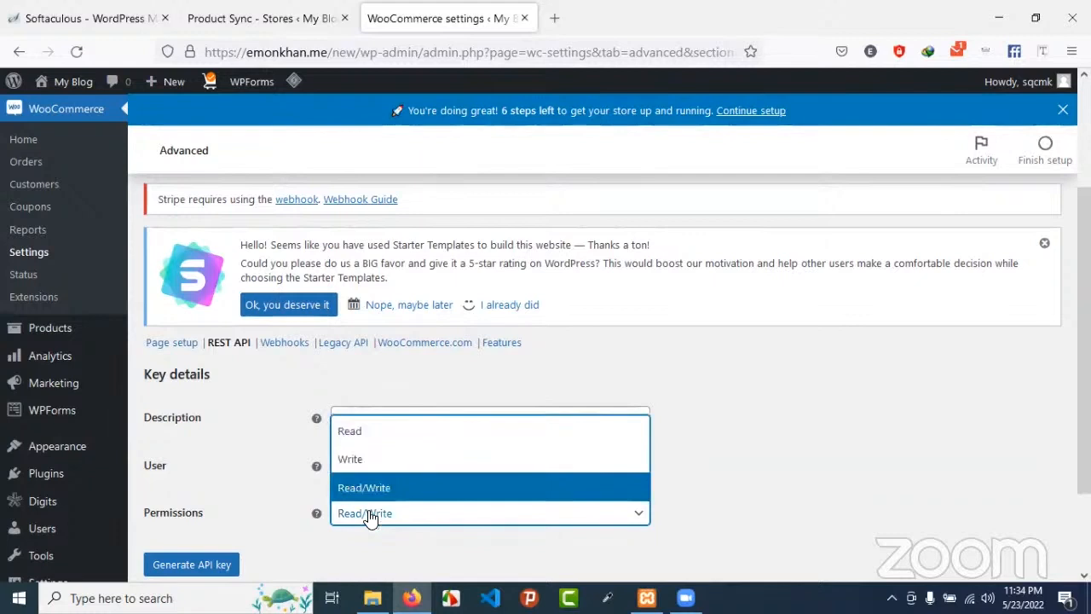
{"action": "left_click", "coordinate": [348, 541]}
{"action": "left_click", "coordinate": [198, 564]}
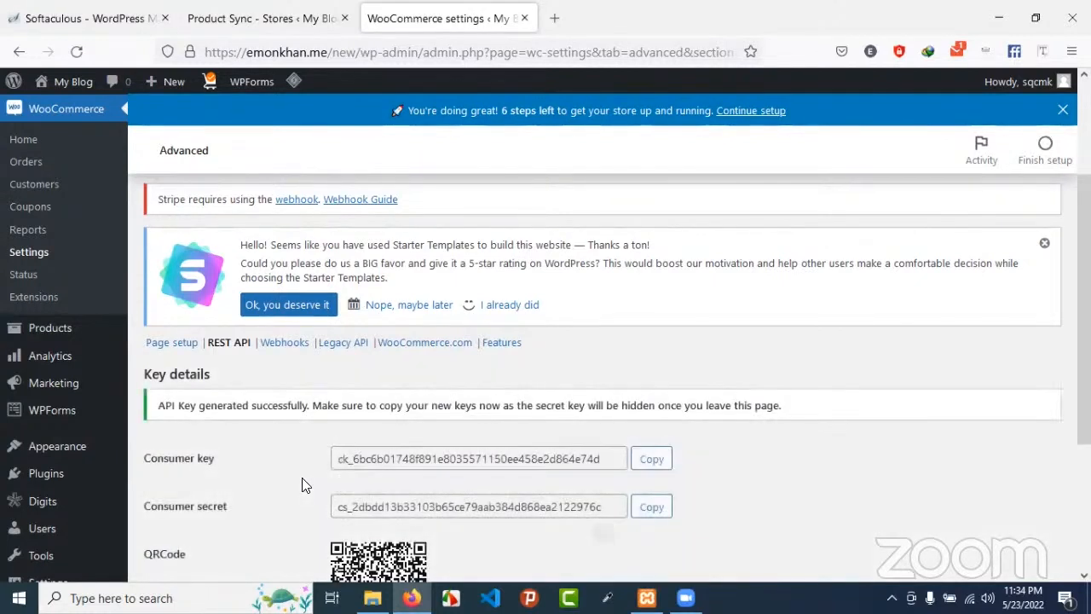
Copy the generated consumer key and paste it into the Consumer Key field of the /d site's Add store form.
{"action": "scroll", "coordinate": [303, 482], "scroll_direction": "down", "scroll_amount": 2}
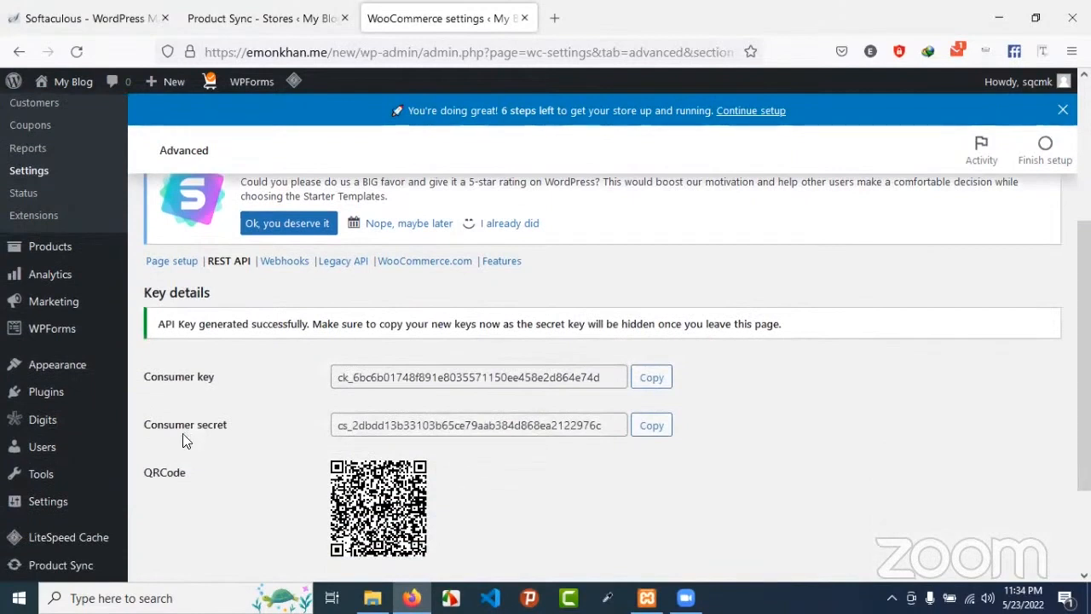
{"action": "left_click", "coordinate": [668, 391]}
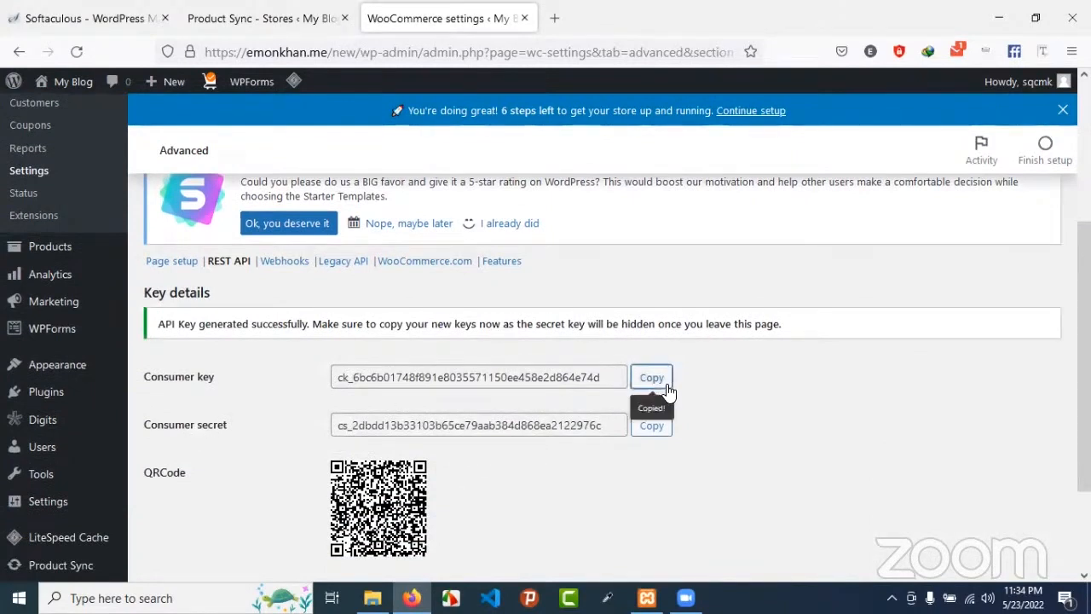
{"action": "left_click", "coordinate": [274, 26]}
{"action": "left_click", "coordinate": [416, 267]}
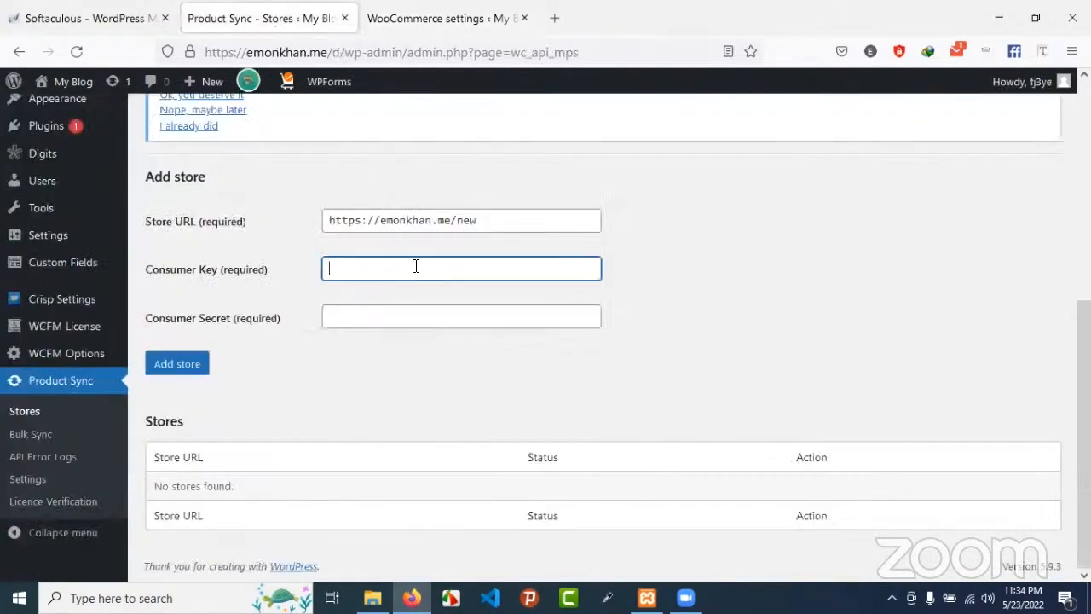
{"action": "key", "text": "ctrl+v"}
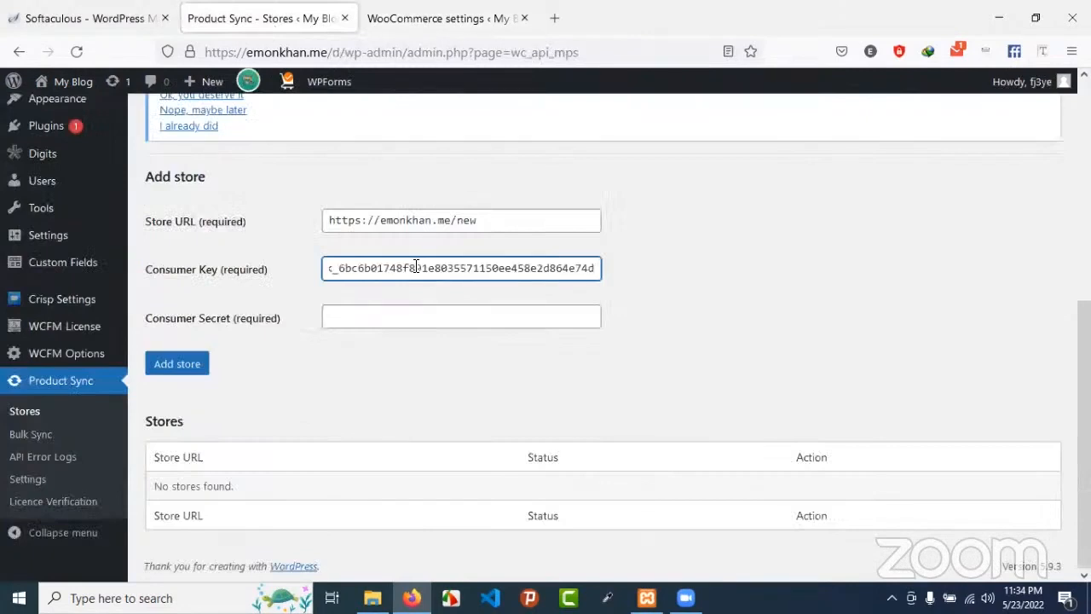
Copy the /new site's generated consumer secret into the Consumer Secret field of the /d site's Add store form and add the store.
{"action": "left_click", "coordinate": [426, 17]}
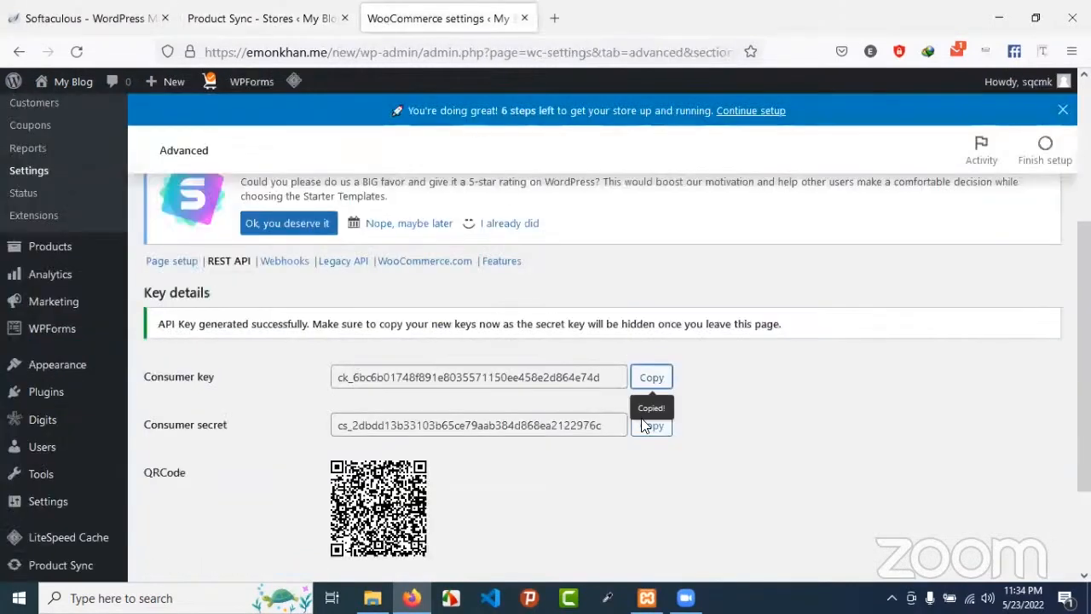
{"action": "left_click", "coordinate": [651, 425]}
{"action": "left_click", "coordinate": [281, 18]}
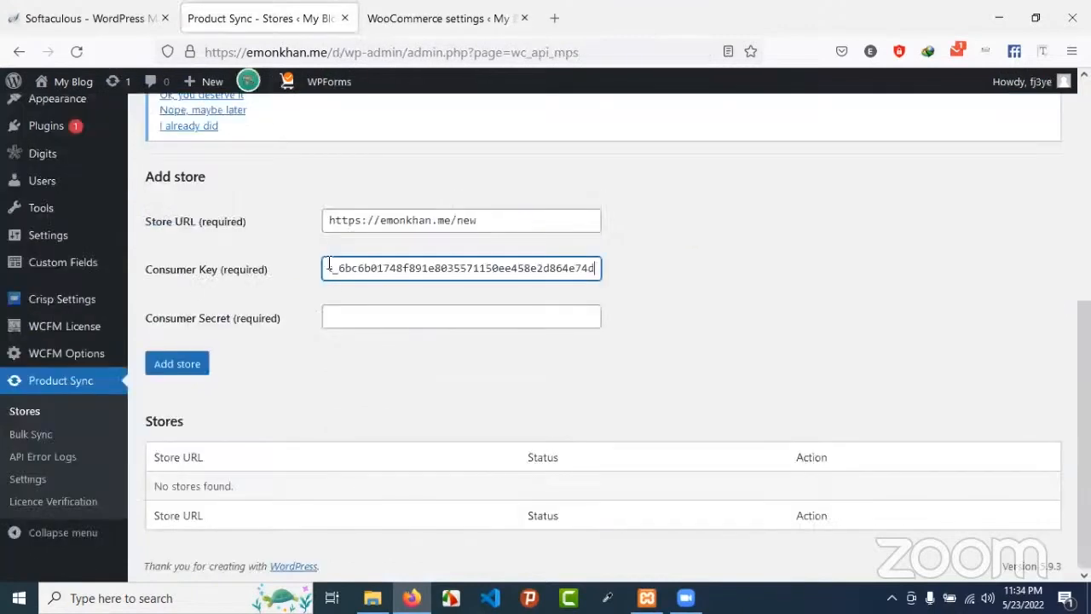
{"action": "left_click", "coordinate": [348, 316]}
{"action": "key", "text": "ctrl+v"}
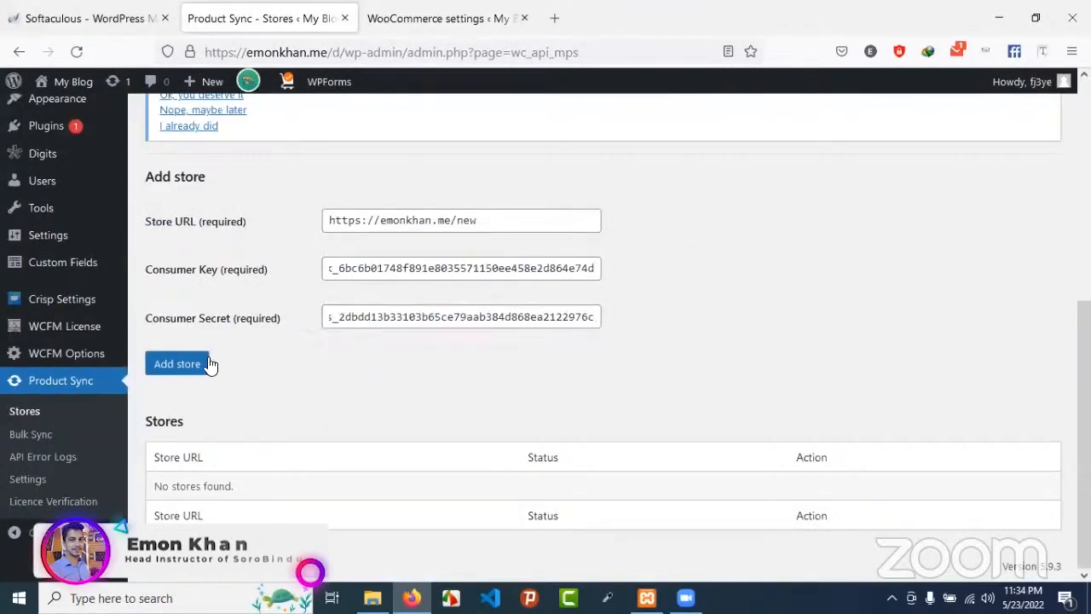
{"action": "left_click", "coordinate": [198, 365]}
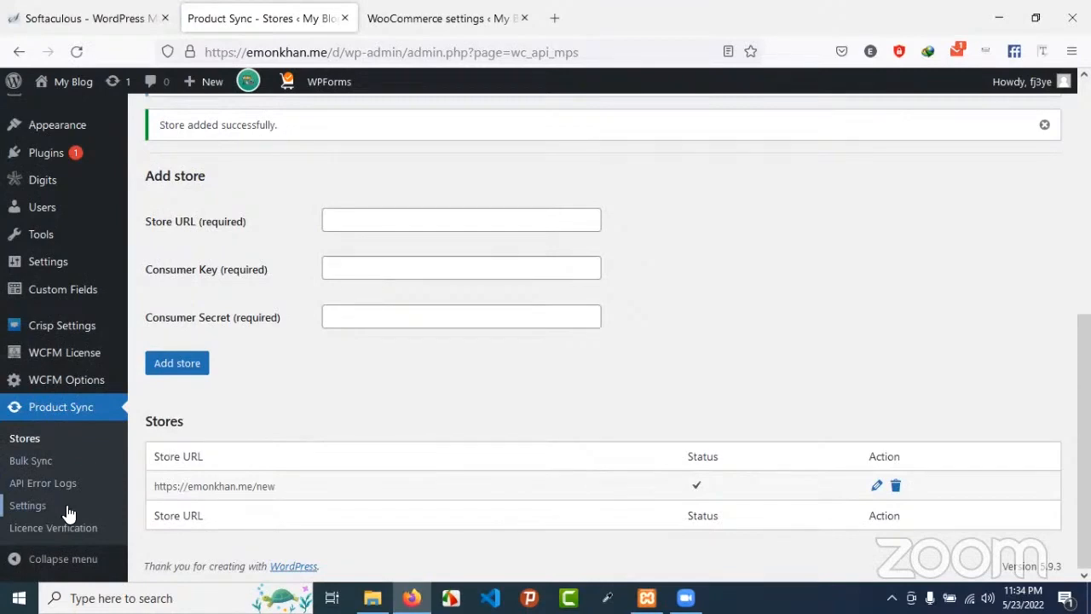
Open the Product Sync settings on the /d site and review the sync type, authorization, product matching and stock sync options.
{"action": "left_click", "coordinate": [28, 505]}
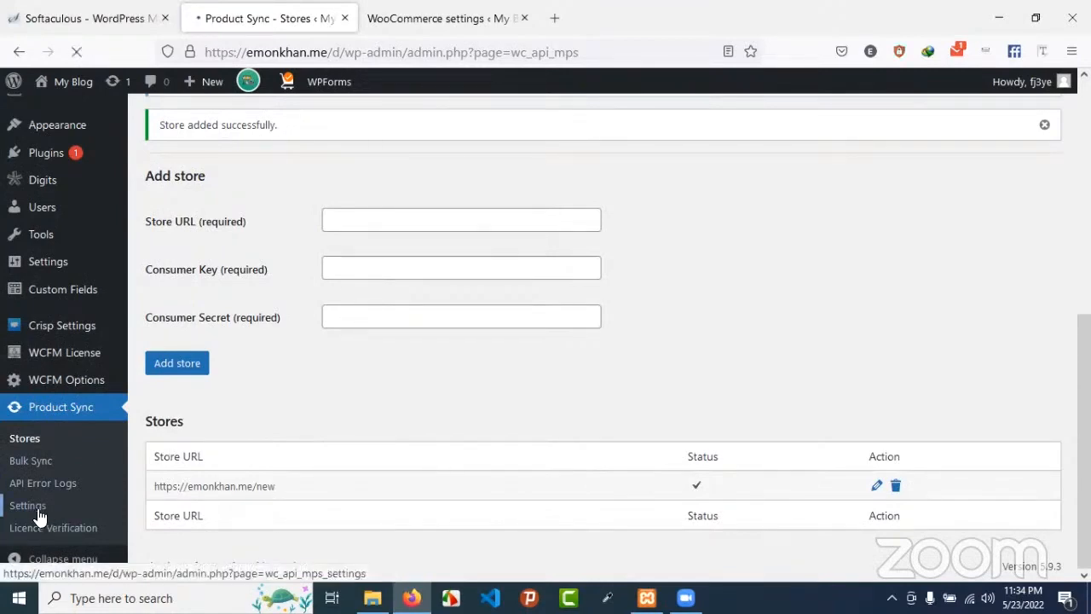
{"action": "scroll", "coordinate": [298, 440], "scroll_direction": "down", "scroll_amount": 3}
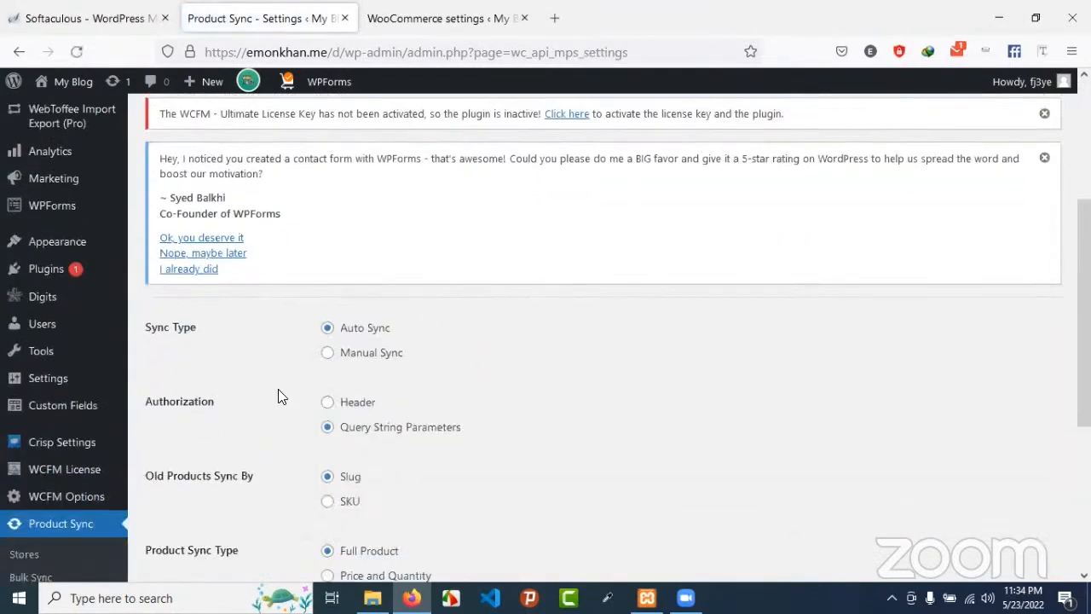
{"action": "left_click_drag", "start_coordinate": [146, 331], "coordinate": [308, 339]}
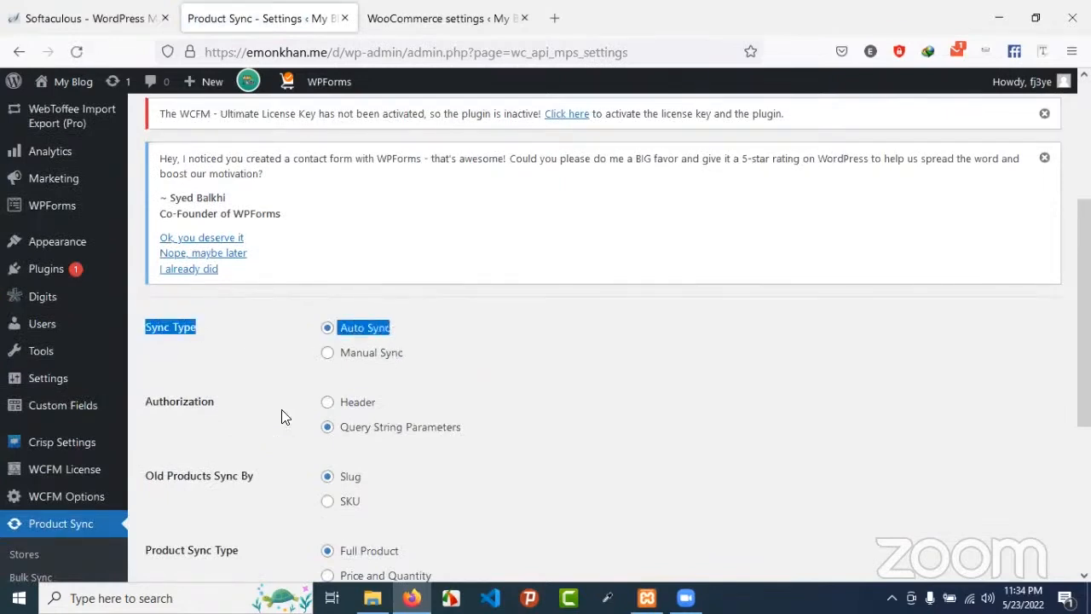
{"action": "scroll", "coordinate": [201, 418], "scroll_direction": "down", "scroll_amount": 2}
{"action": "scroll", "coordinate": [201, 411], "scroll_direction": "down", "scroll_amount": 1}
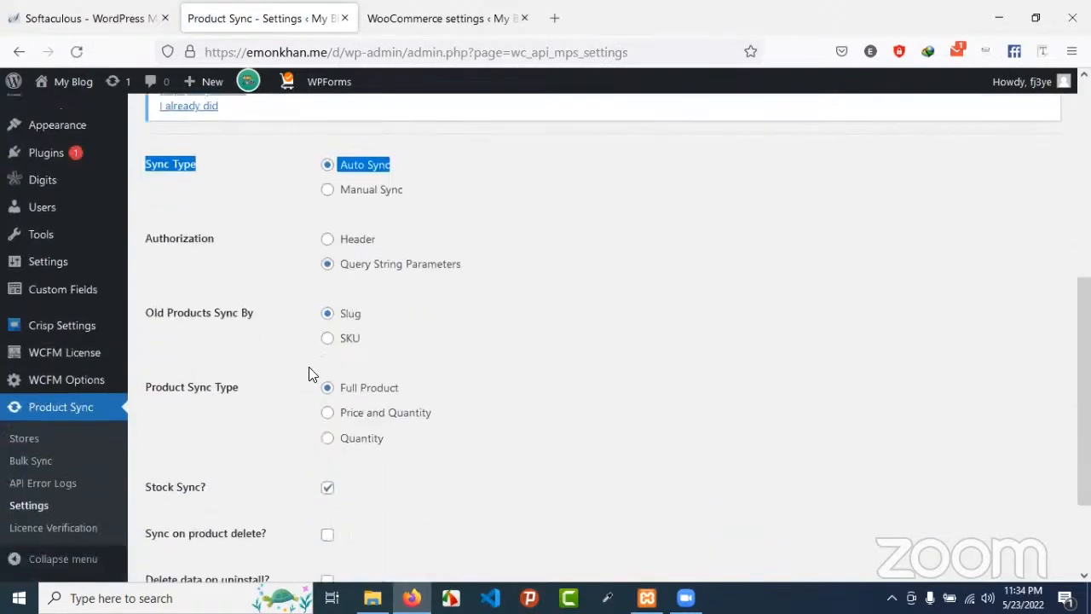
{"action": "scroll", "coordinate": [309, 373], "scroll_direction": "down", "scroll_amount": 1}
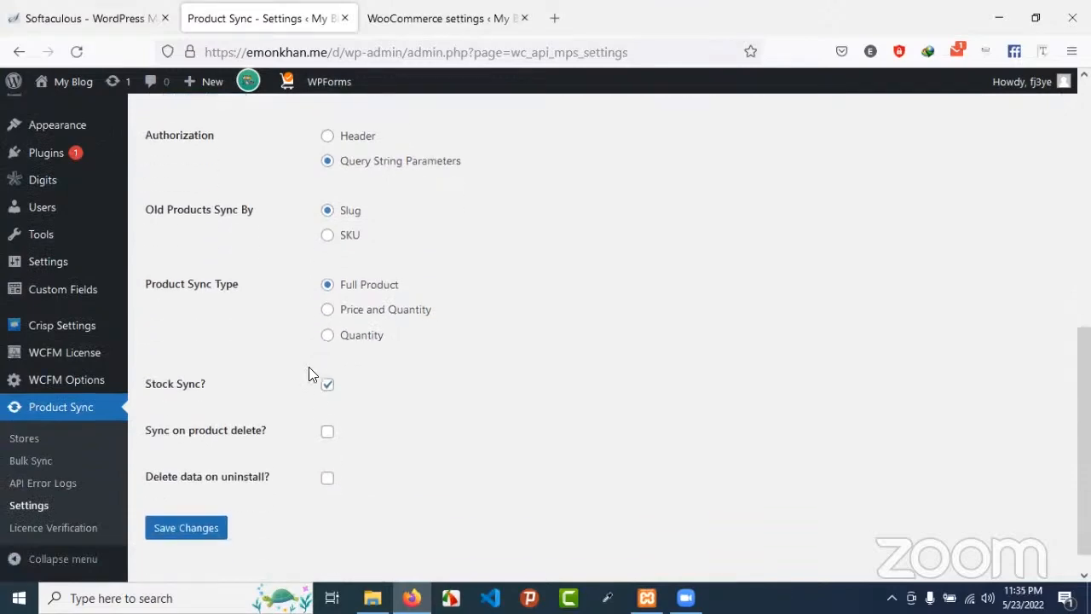
{"action": "scroll", "coordinate": [308, 366], "scroll_direction": "up", "scroll_amount": 6}
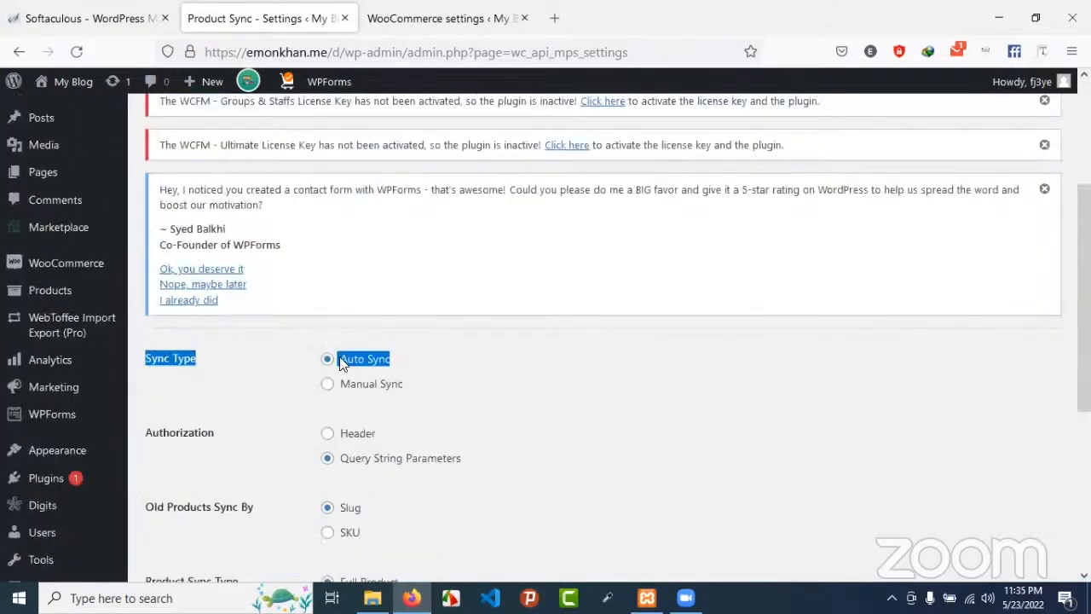
{"action": "scroll", "coordinate": [70, 456], "scroll_direction": "down", "scroll_amount": 3}
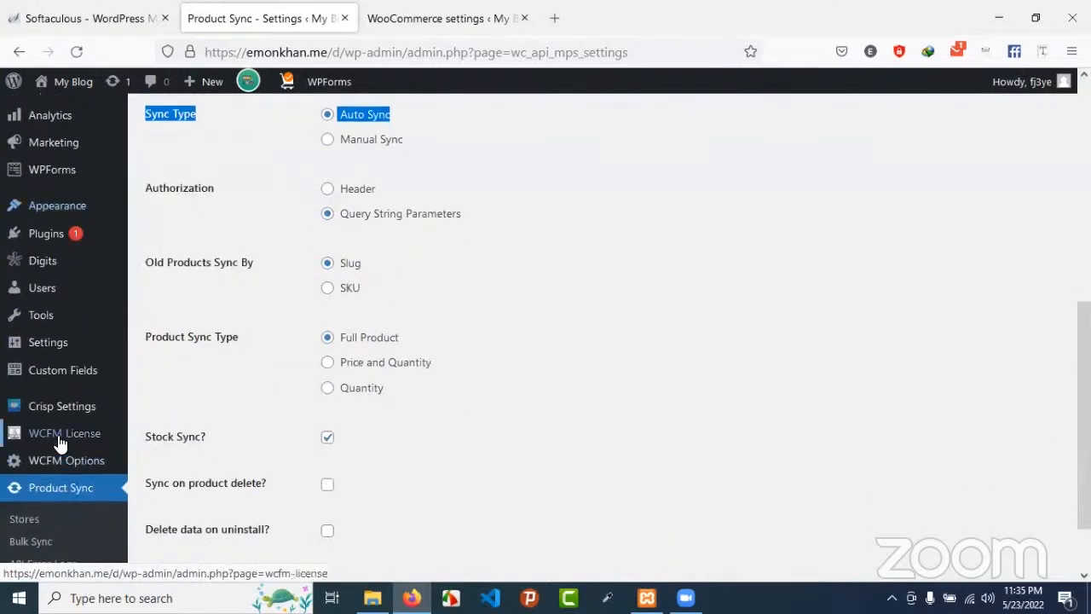
{"action": "scroll", "coordinate": [61, 442], "scroll_direction": "down", "scroll_amount": 2}
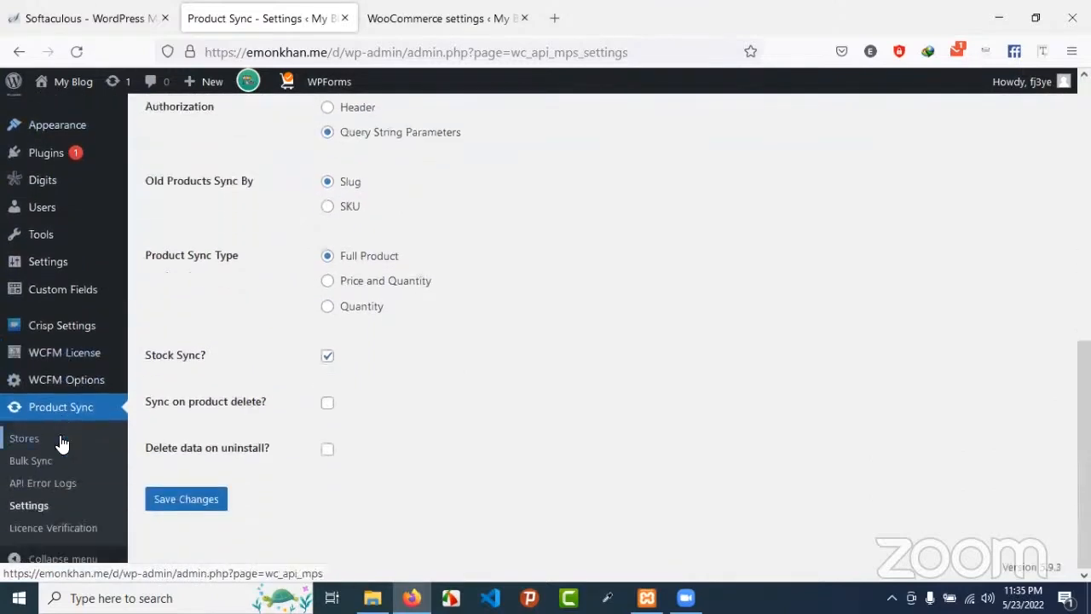
Open the /d site's list of all products and copy the product name "Product Advertisement Payment".
{"action": "scroll", "coordinate": [57, 447], "scroll_direction": "up", "scroll_amount": 2}
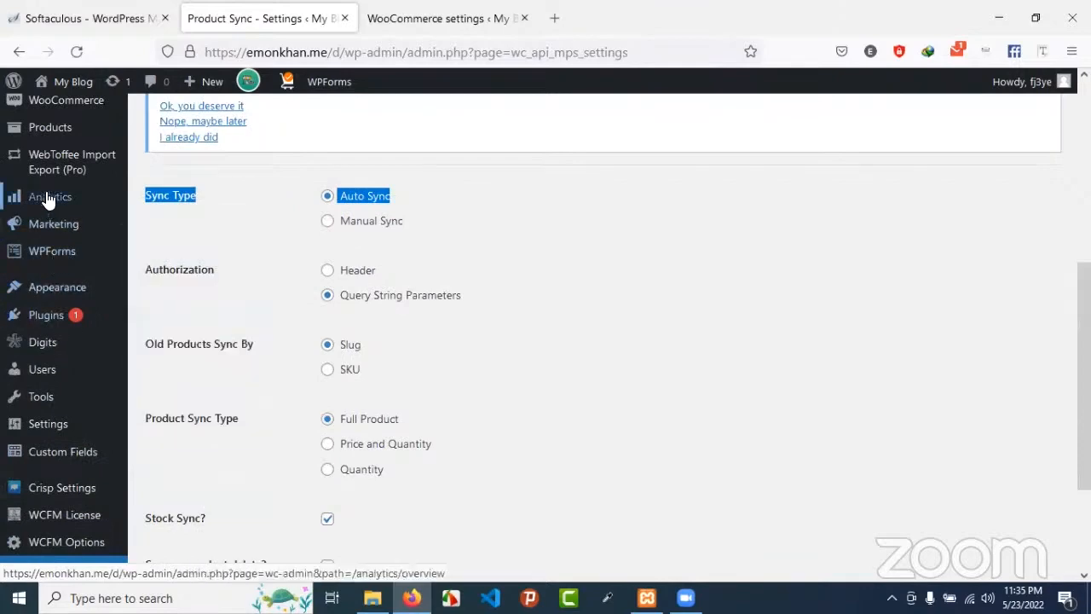
{"action": "scroll", "coordinate": [21, 198], "scroll_direction": "up", "scroll_amount": 3}
{"action": "mouse_move", "coordinate": [61, 325]}
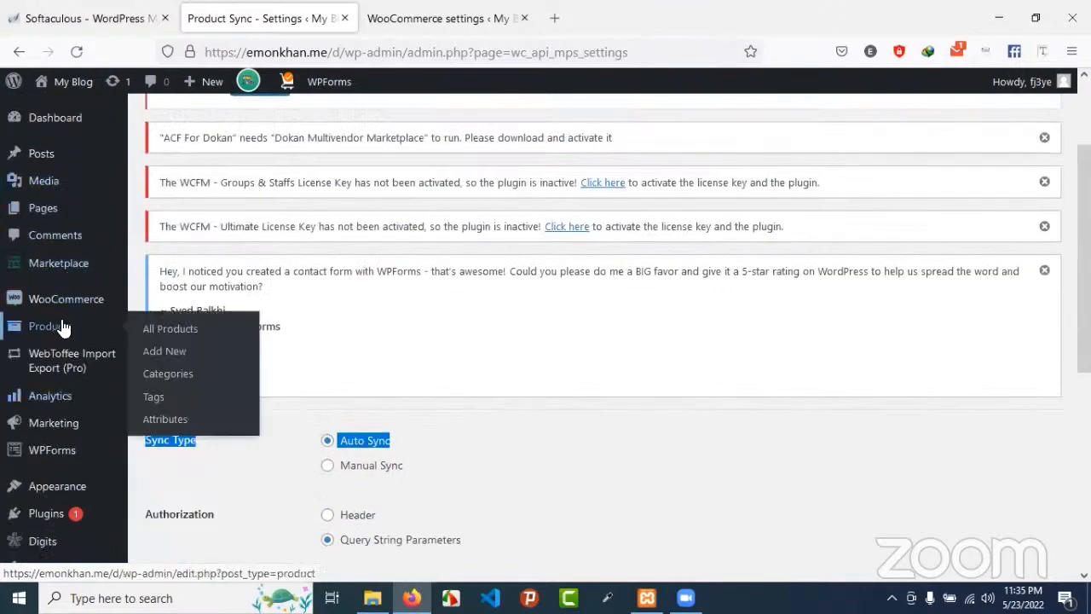
{"action": "left_click", "coordinate": [161, 323]}
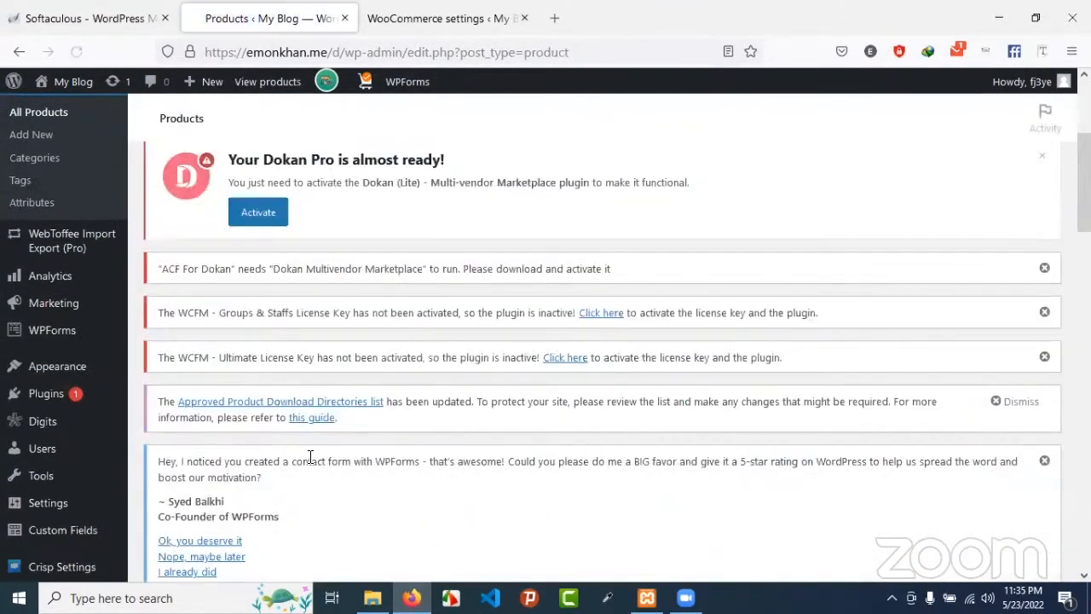
{"action": "scroll", "coordinate": [312, 462], "scroll_direction": "down", "scroll_amount": 5}
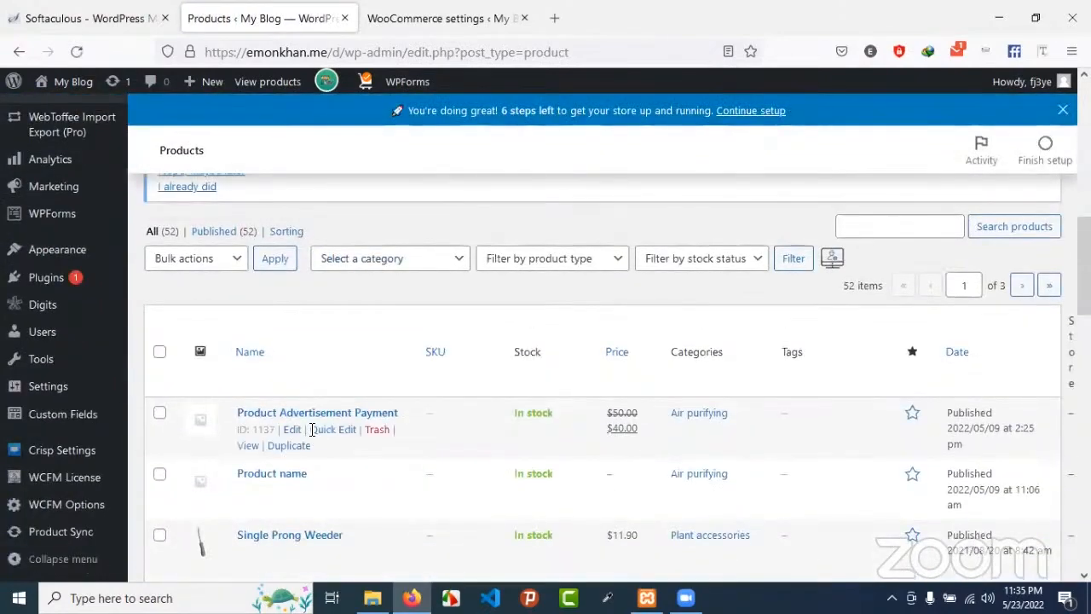
{"action": "scroll", "coordinate": [309, 438], "scroll_direction": "down", "scroll_amount": 3}
{"action": "scroll", "coordinate": [298, 298], "scroll_direction": "down", "scroll_amount": 5}
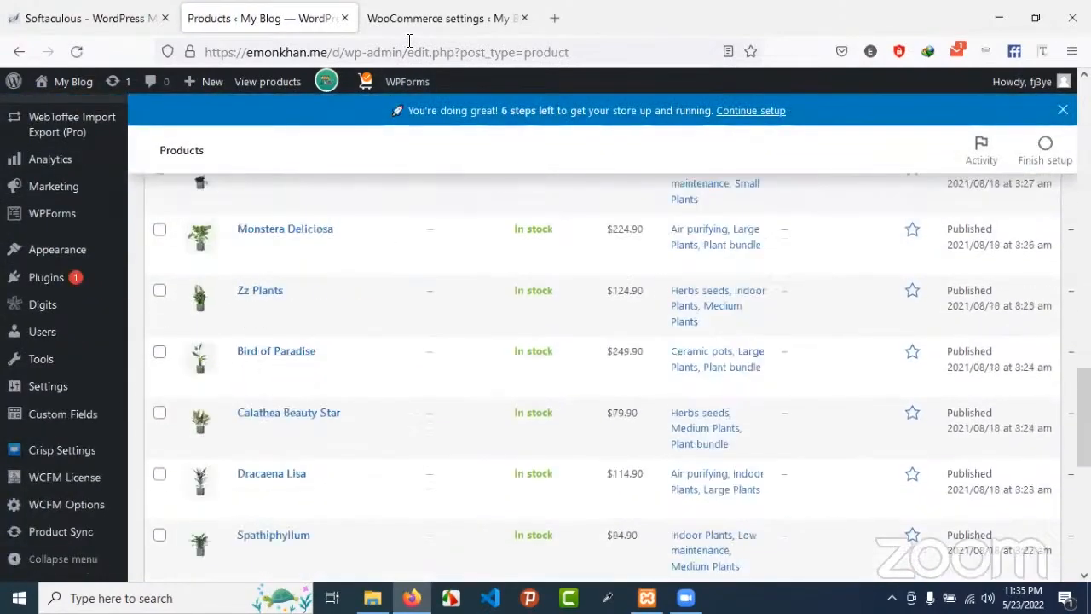
{"action": "scroll", "coordinate": [340, 394], "scroll_direction": "up", "scroll_amount": 6}
{"action": "scroll", "coordinate": [341, 397], "scroll_direction": "up", "scroll_amount": 4}
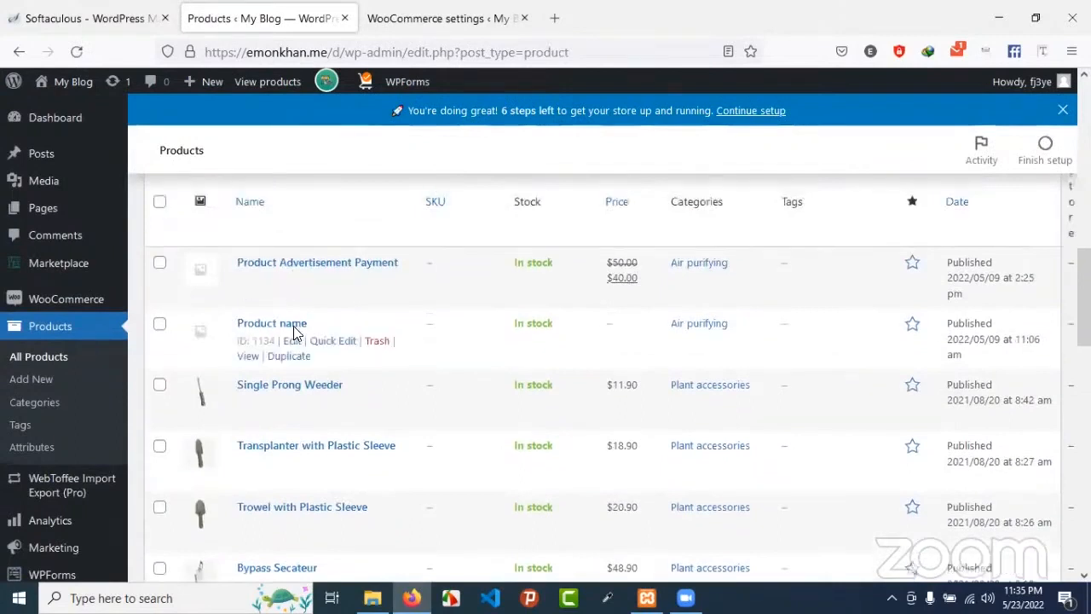
{"action": "left_click_drag", "start_coordinate": [237, 430], "coordinate": [330, 433]}
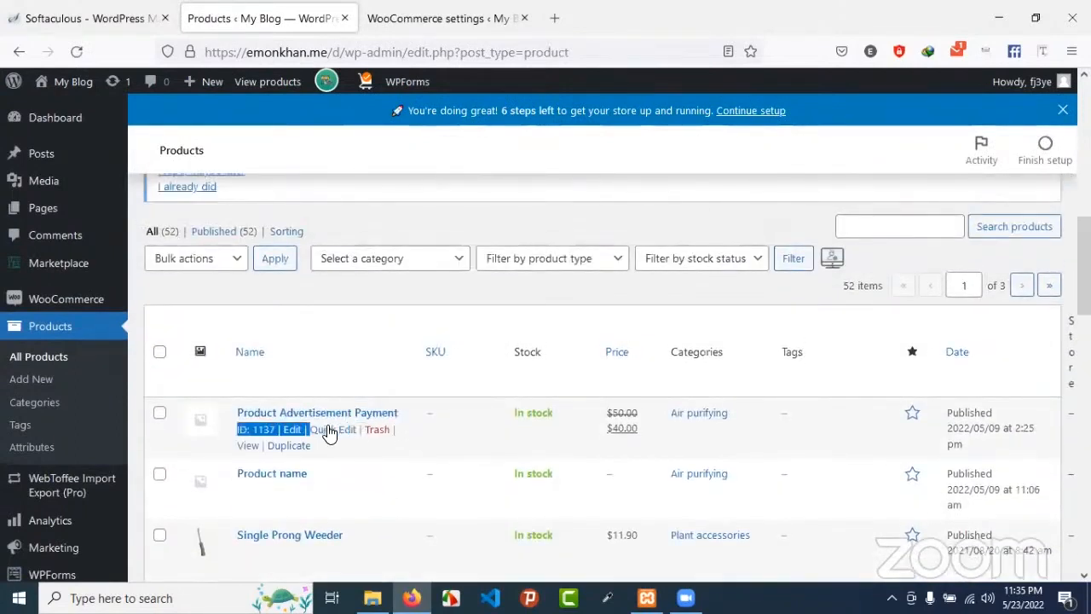
{"action": "left_click_drag", "start_coordinate": [240, 416], "coordinate": [239, 414]}
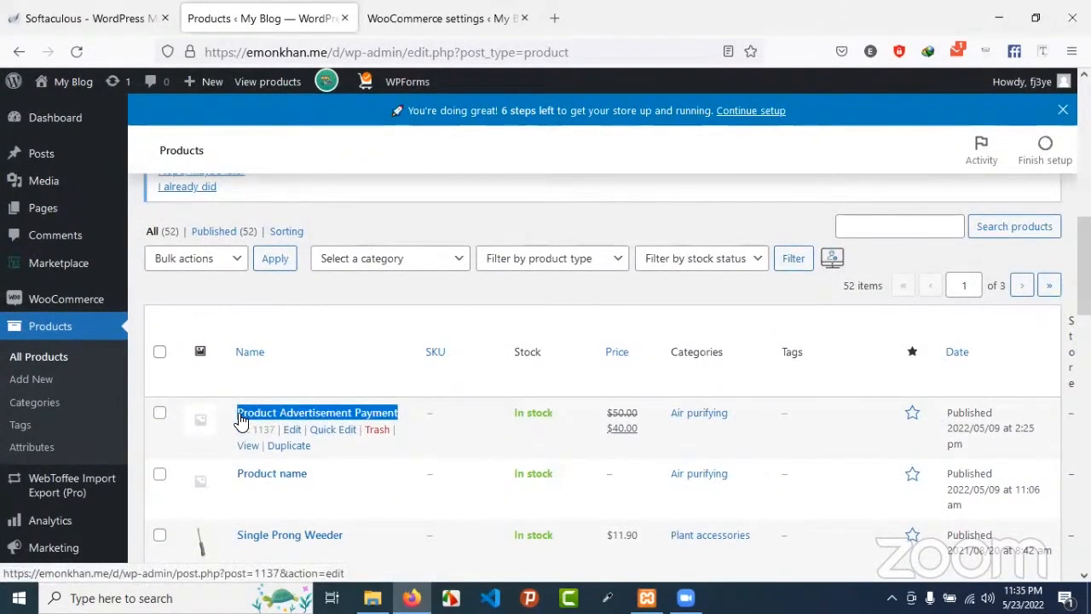
Open the /new site's list of all products and search it for "Product Advertisement Payment".
{"action": "left_click", "coordinate": [433, 21]}
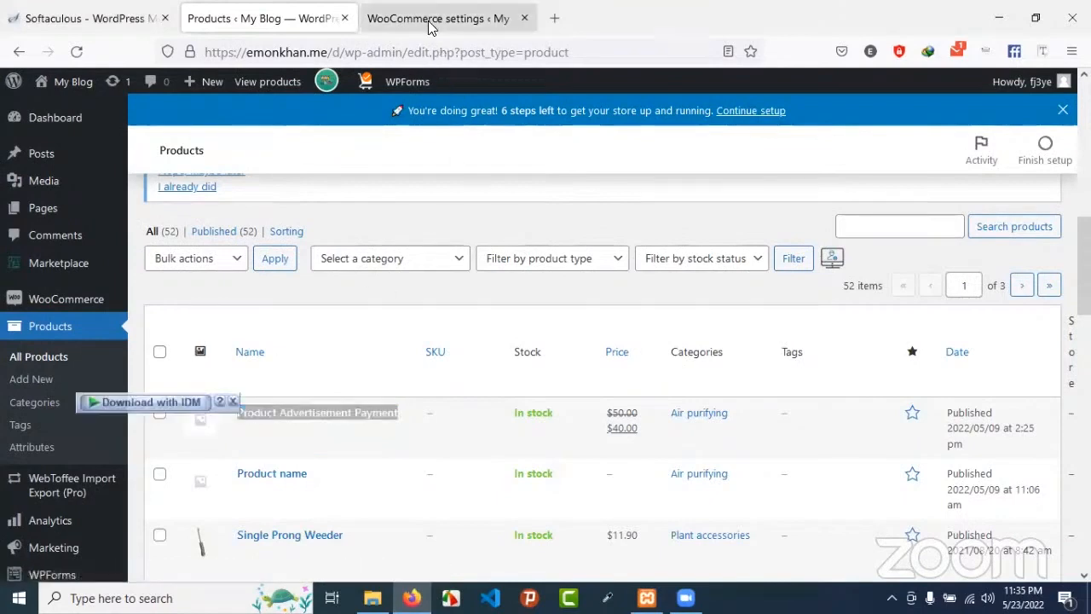
{"action": "scroll", "coordinate": [21, 332], "scroll_direction": "up", "scroll_amount": 2}
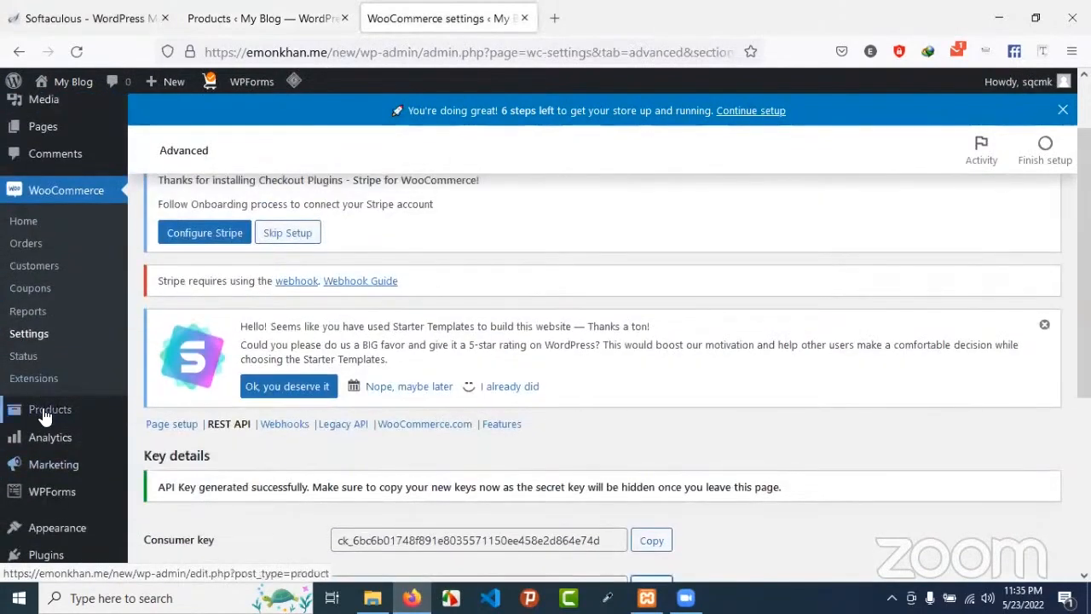
{"action": "mouse_move", "coordinate": [34, 409]}
{"action": "left_click", "coordinate": [150, 415]}
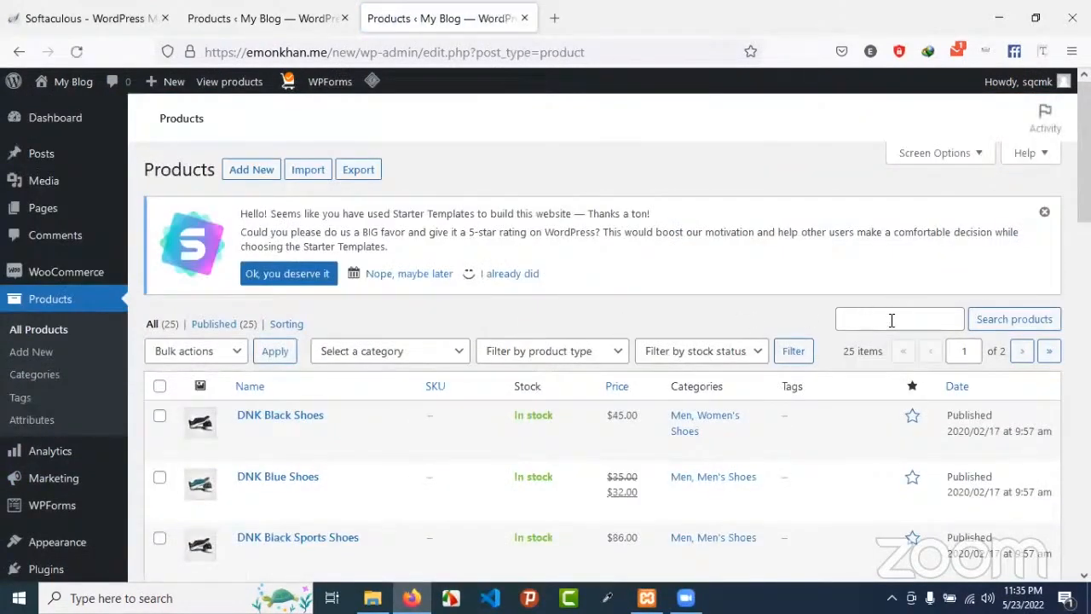
{"action": "left_click", "coordinate": [890, 321]}
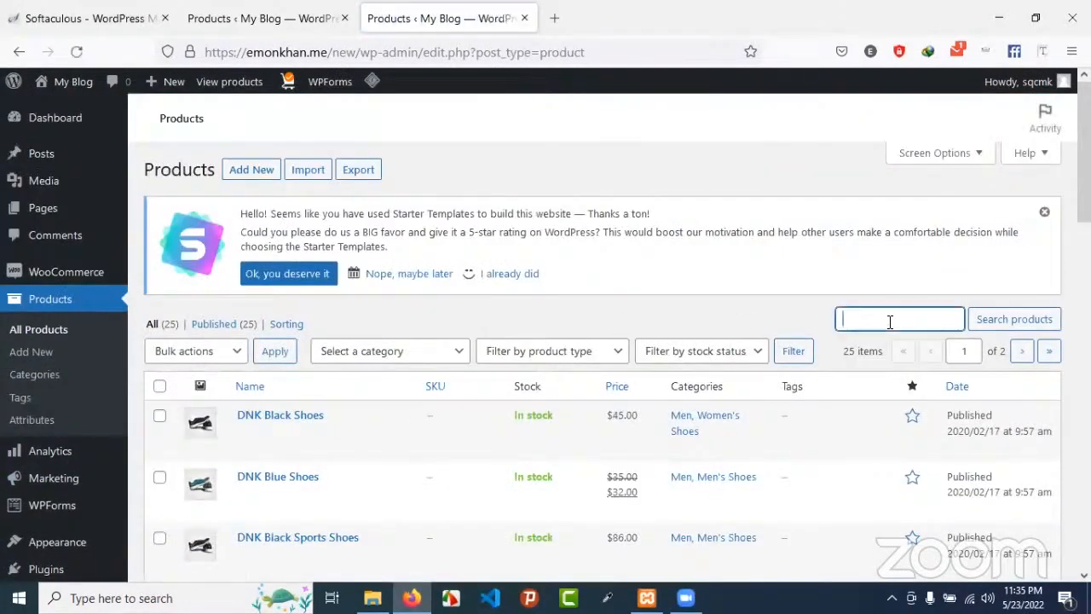
{"action": "type", "text": "Advertisement Payment"}
{"action": "left_click", "coordinate": [1025, 319]}
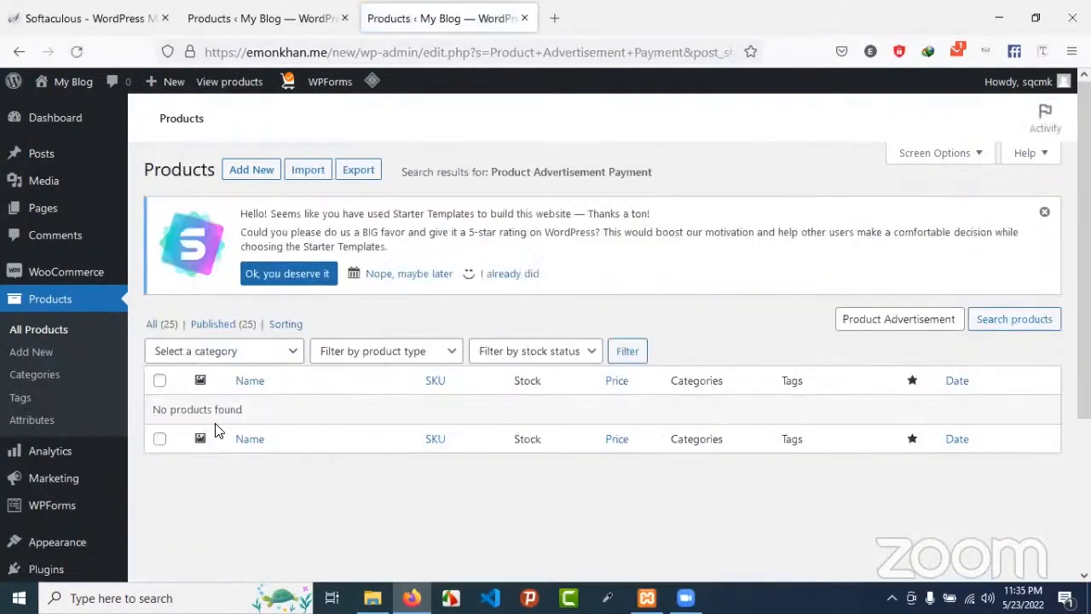
Return to the /d site and open the Bulk Sync page of Product Sync.
{"action": "left_click", "coordinate": [234, 17]}
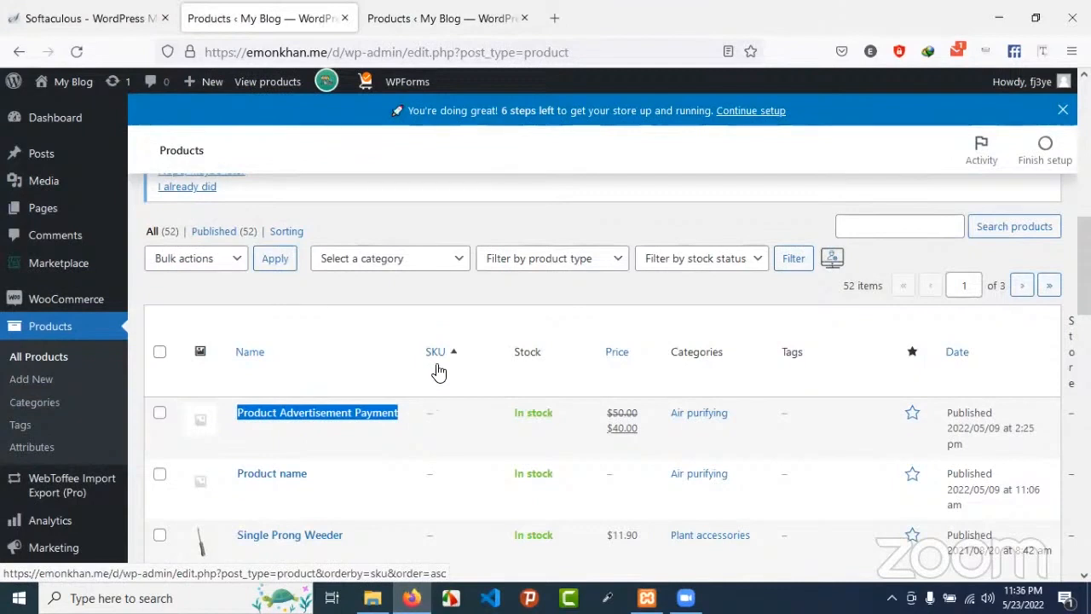
{"action": "scroll", "coordinate": [49, 435], "scroll_direction": "down", "scroll_amount": 4}
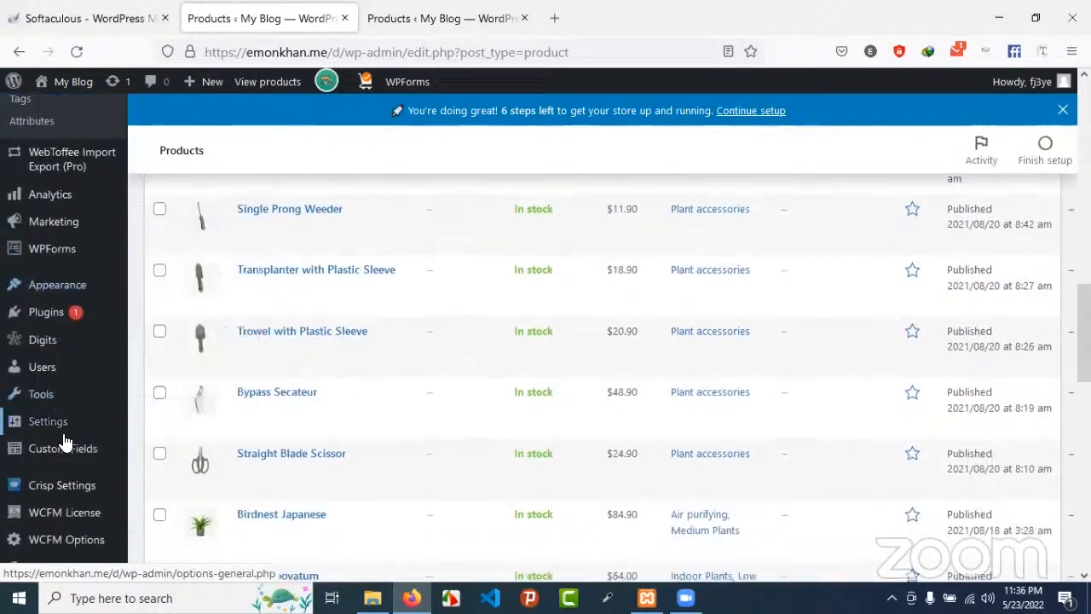
{"action": "scroll", "coordinate": [75, 502], "scroll_direction": "down", "scroll_amount": 2}
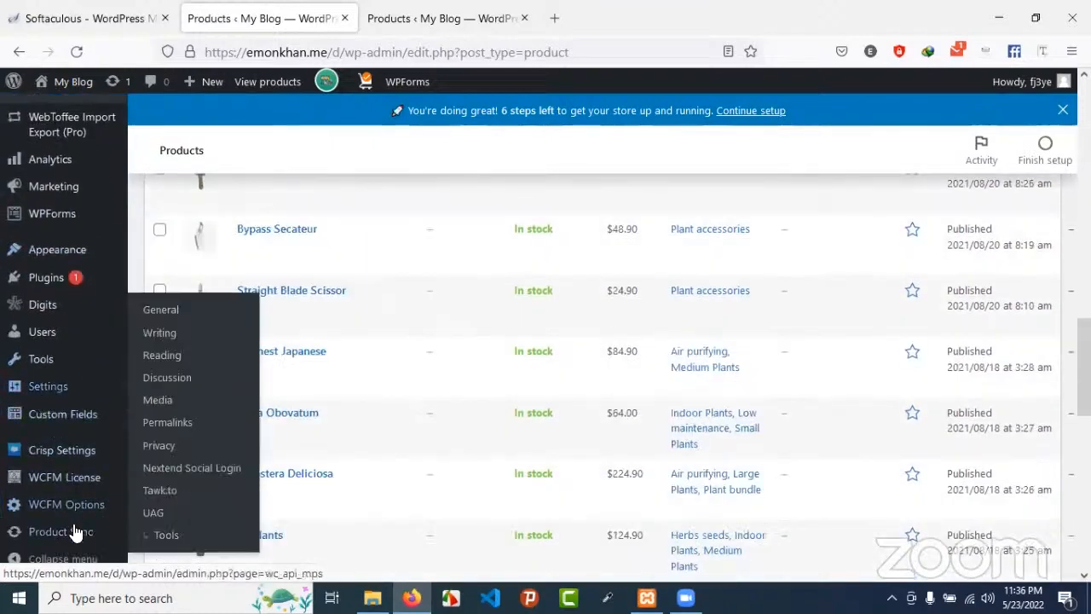
{"action": "mouse_move", "coordinate": [75, 531]}
{"action": "scroll", "coordinate": [75, 531], "scroll_direction": "down", "scroll_amount": 1}
{"action": "left_click", "coordinate": [166, 474]}
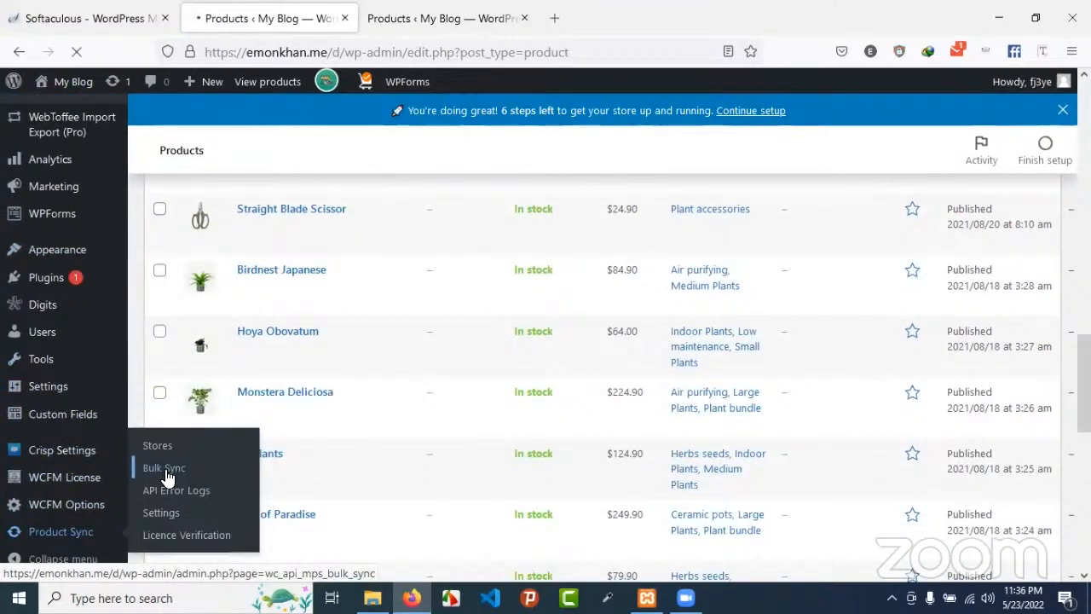
{"action": "scroll", "coordinate": [244, 459], "scroll_direction": "down", "scroll_amount": 8}
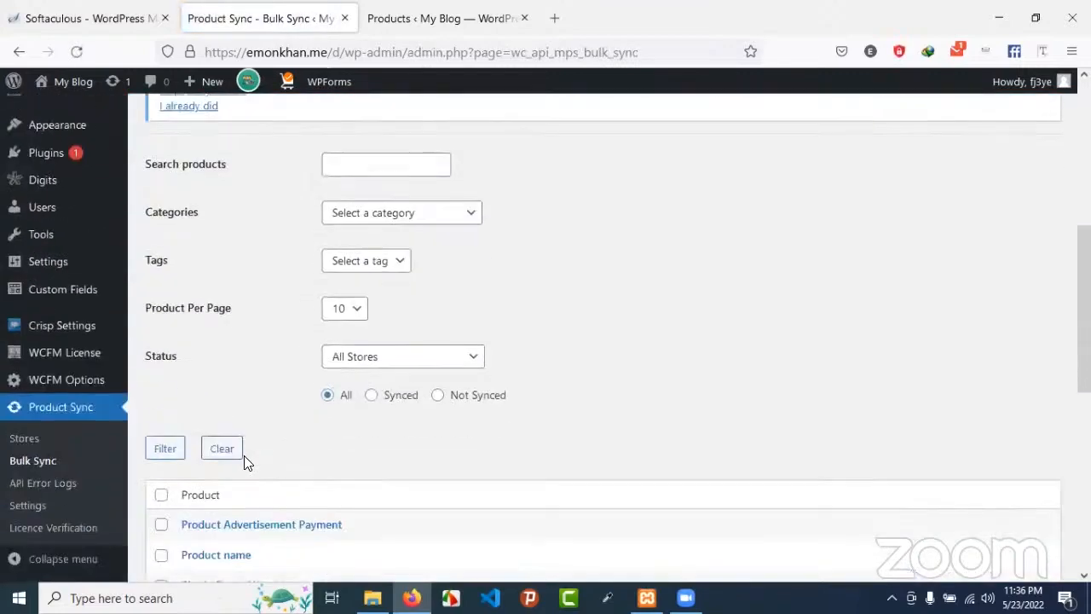
{"action": "scroll", "coordinate": [377, 458], "scroll_direction": "up", "scroll_amount": 6}
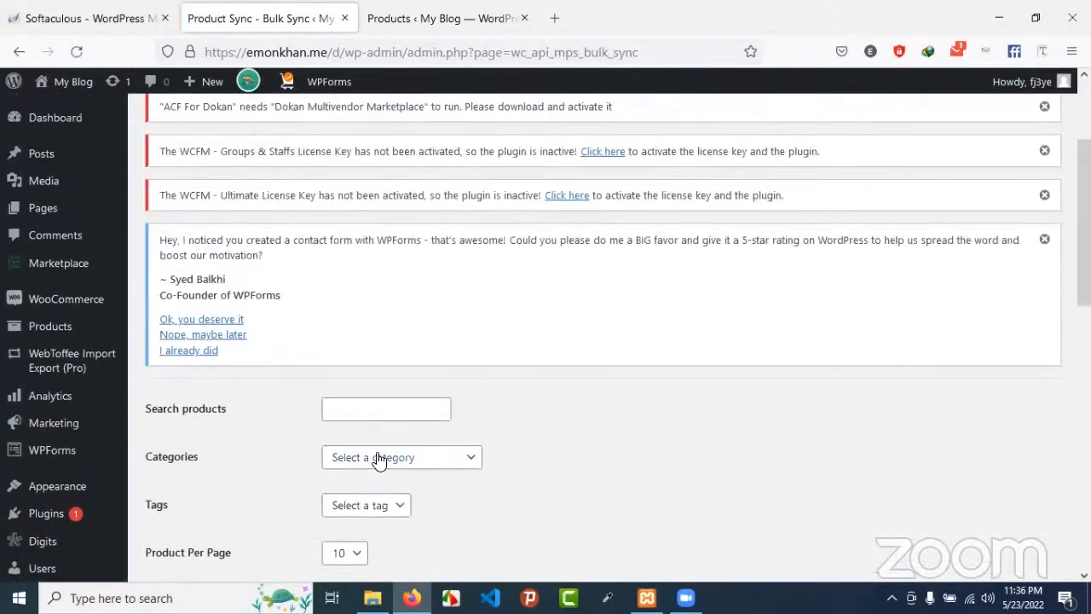
{"action": "scroll", "coordinate": [252, 438], "scroll_direction": "down", "scroll_amount": 2}
{"action": "scroll", "coordinate": [349, 461], "scroll_direction": "down", "scroll_amount": 13}
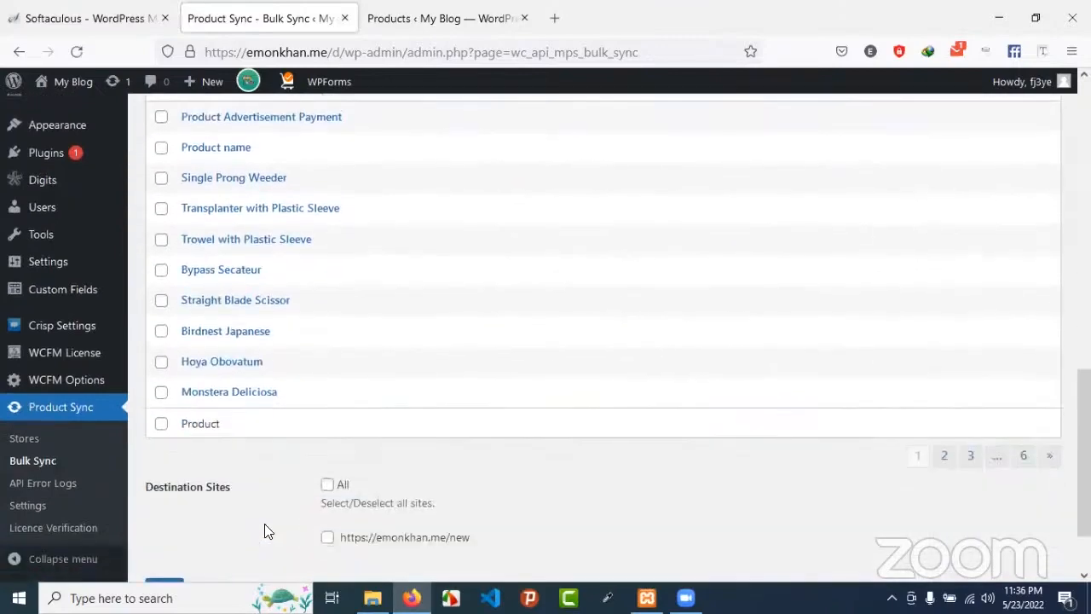
{"action": "scroll", "coordinate": [264, 531], "scroll_direction": "up", "scroll_amount": 10}
{"action": "scroll", "coordinate": [274, 548], "scroll_direction": "down", "scroll_amount": 6}
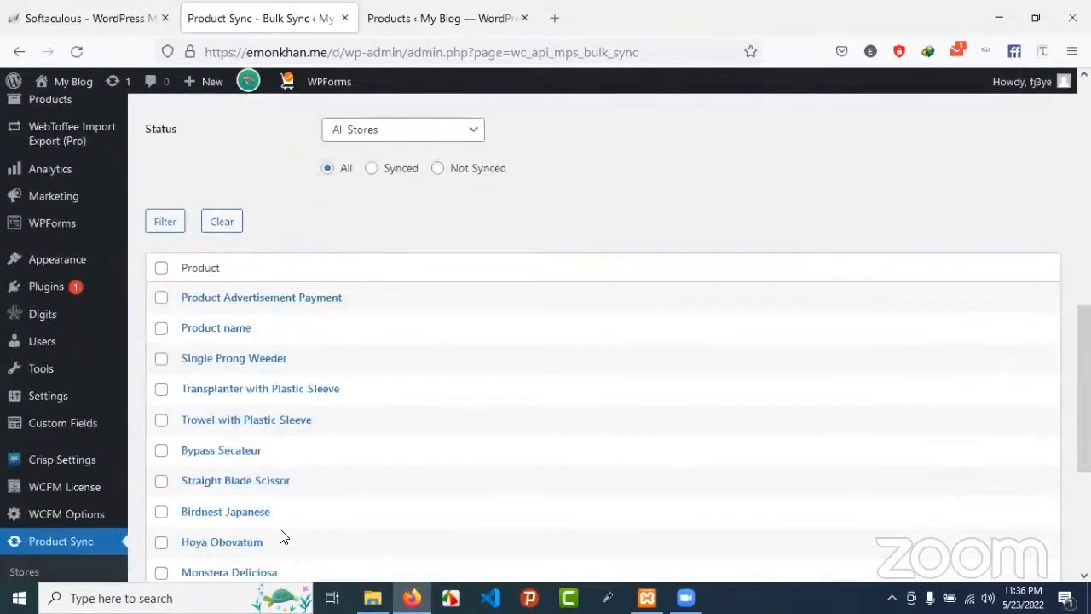
{"action": "left_click", "coordinate": [162, 281]}
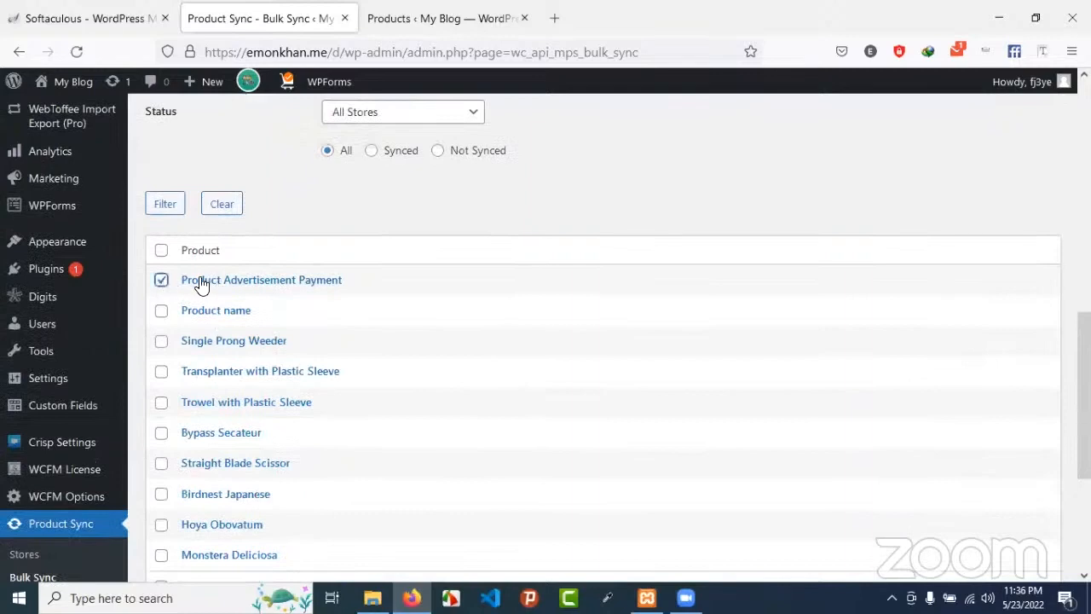
{"action": "scroll", "coordinate": [204, 458], "scroll_direction": "down", "scroll_amount": 5}
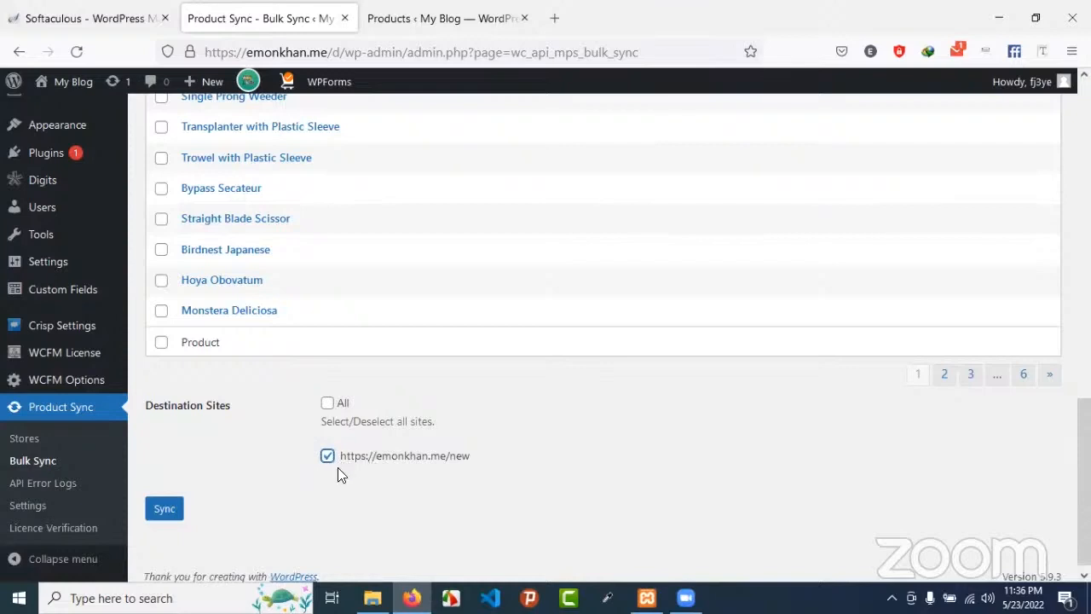
{"action": "left_click", "coordinate": [327, 402]}
{"action": "left_click", "coordinate": [327, 455]}
{"action": "left_click", "coordinate": [170, 510]}
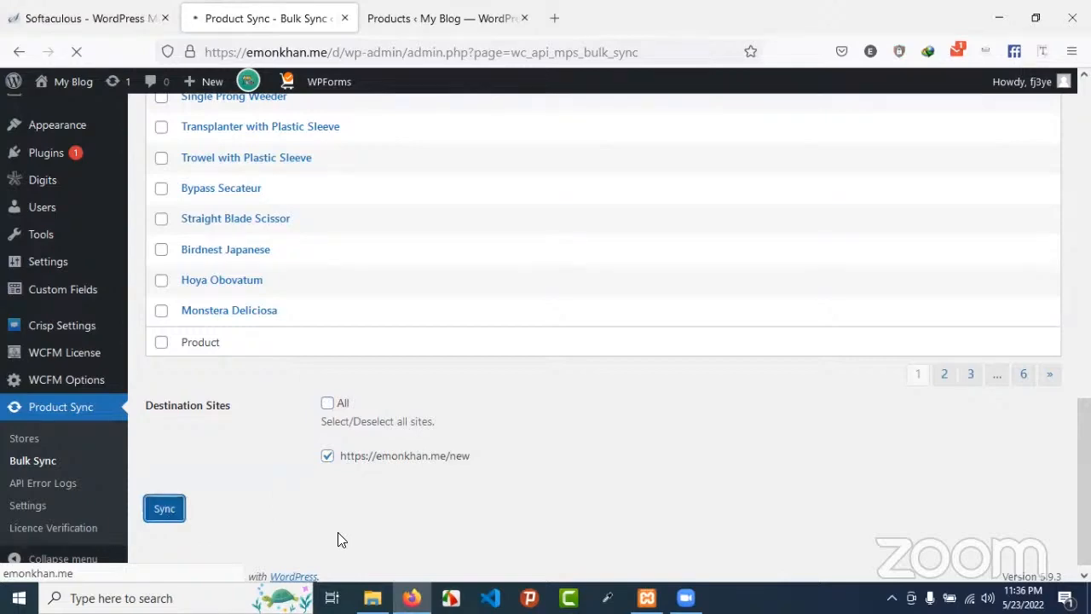
{"action": "scroll", "coordinate": [341, 533], "scroll_direction": "down", "scroll_amount": 3}
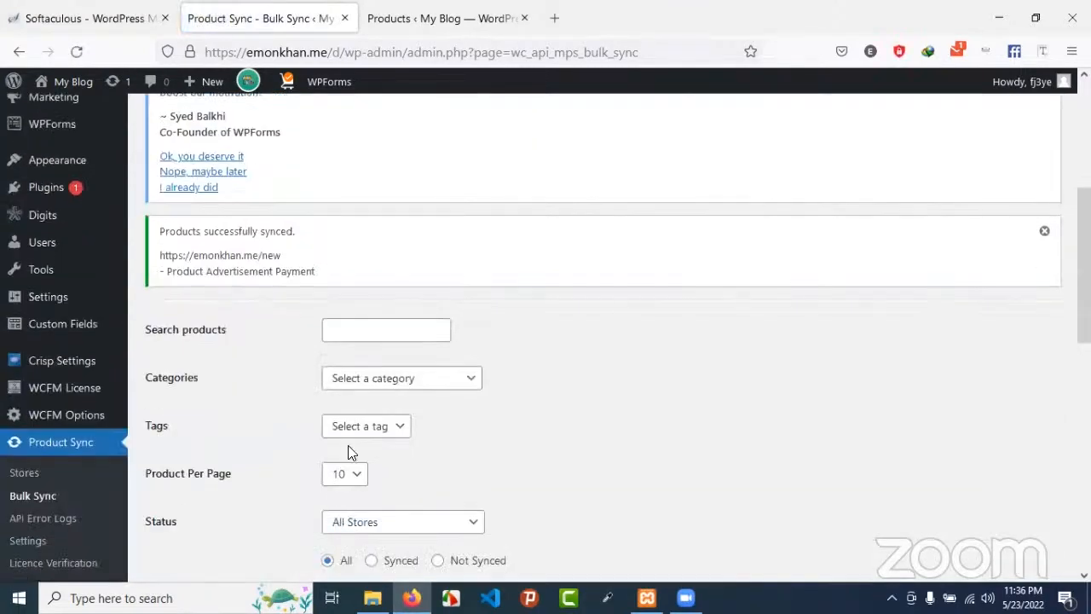
{"action": "scroll", "coordinate": [348, 445], "scroll_direction": "down", "scroll_amount": 2}
{"action": "scroll", "coordinate": [296, 341], "scroll_direction": "up", "scroll_amount": 1}
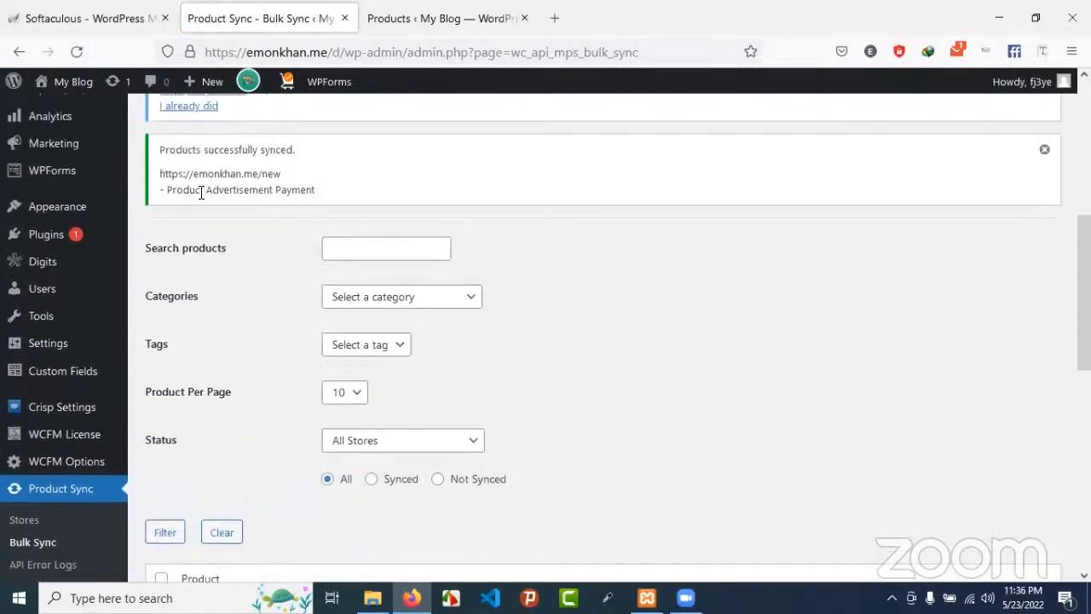
{"action": "left_click_drag", "start_coordinate": [175, 189], "coordinate": [346, 198]}
Switch to the /new site's product list and repeat the search for "Product Advertisement Payment".
{"action": "left_click", "coordinate": [443, 18]}
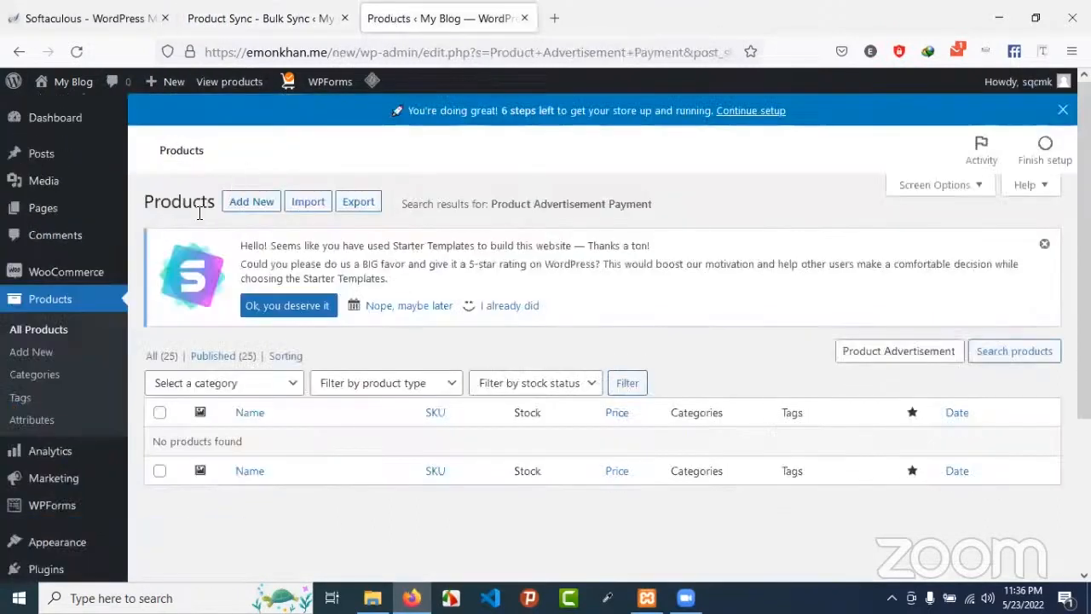
{"action": "left_click", "coordinate": [1015, 354]}
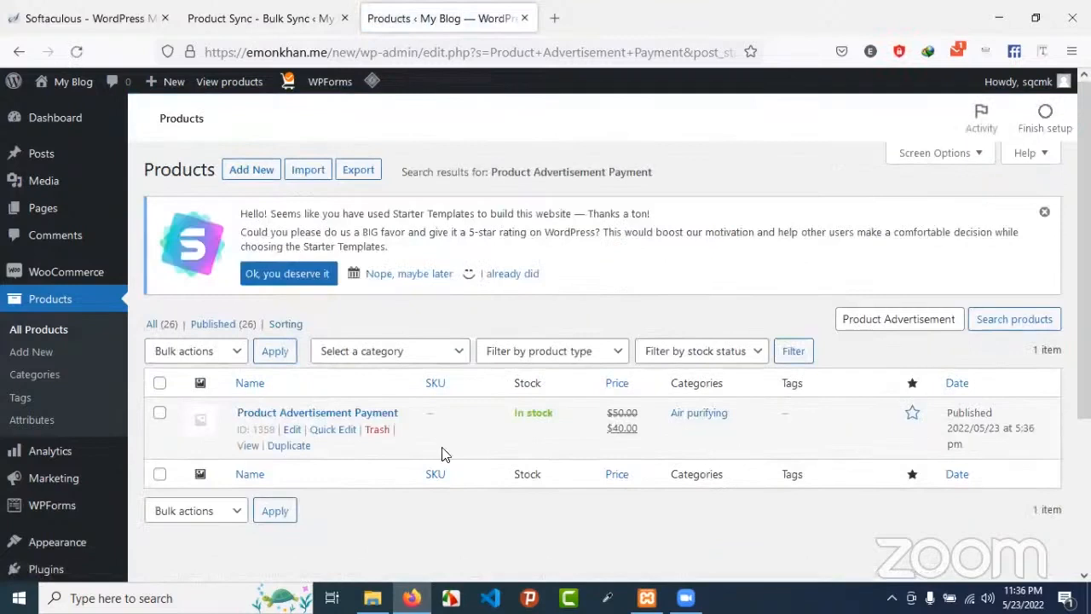
{"action": "mouse_move", "coordinate": [330, 469]}
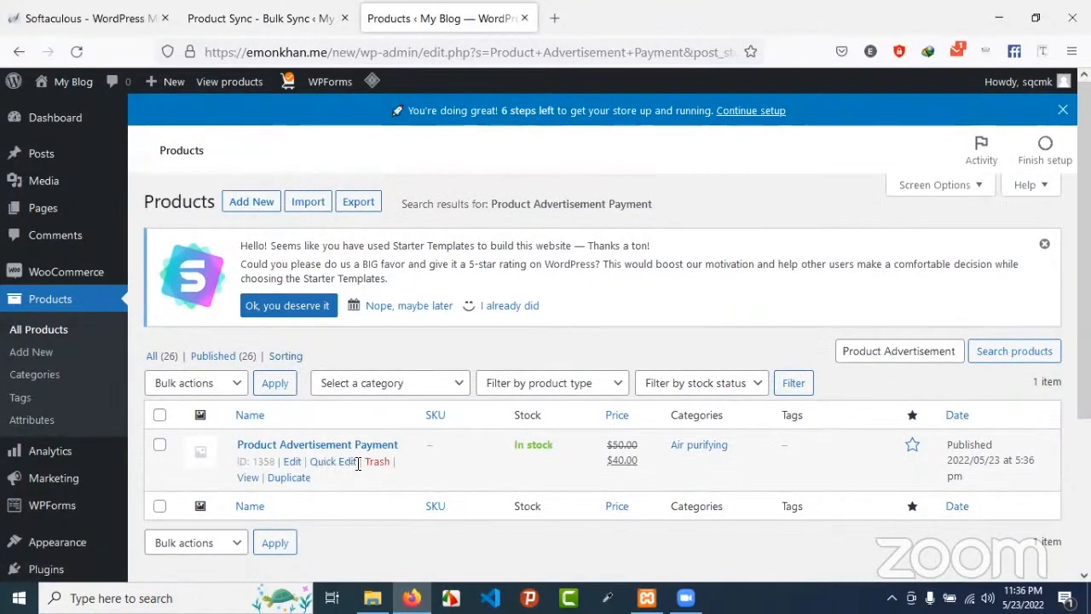
Return to the /d site's Bulk Sync page and look through its notices, admin menu and site address.
{"action": "left_click", "coordinate": [247, 21]}
{"action": "scroll", "coordinate": [91, 385], "scroll_direction": "up", "scroll_amount": 3}
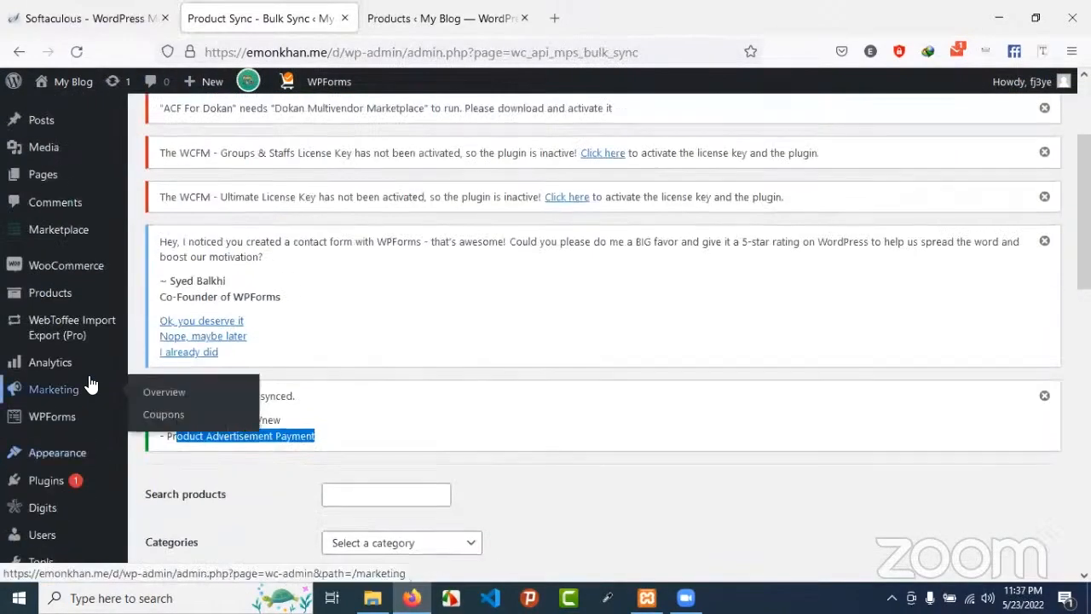
{"action": "scroll", "coordinate": [91, 386], "scroll_direction": "up", "scroll_amount": 1}
{"action": "scroll", "coordinate": [92, 385], "scroll_direction": "down", "scroll_amount": 2}
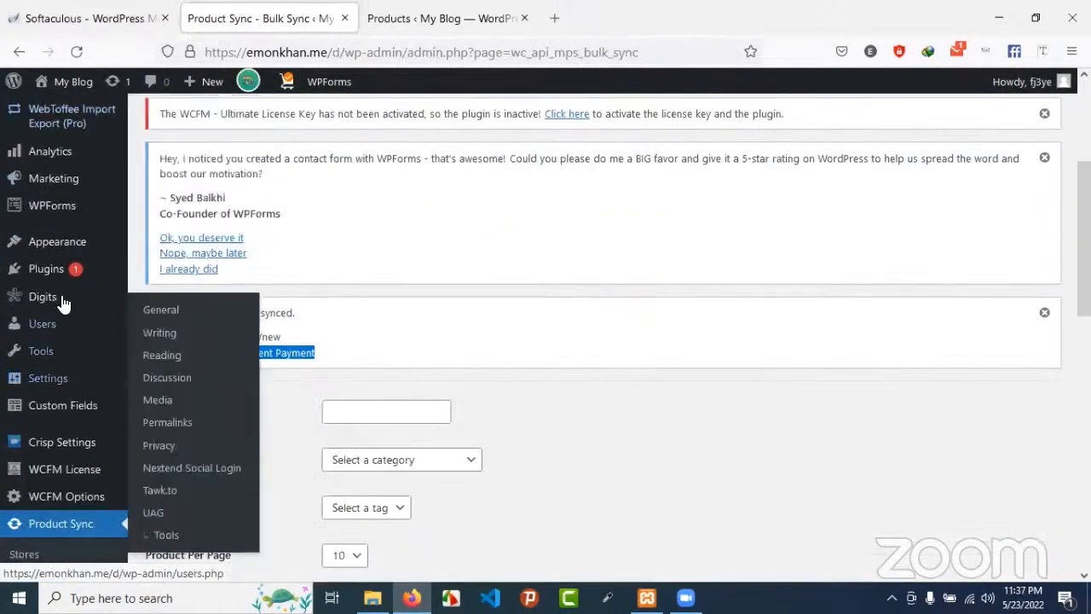
{"action": "scroll", "coordinate": [66, 301], "scroll_direction": "up", "scroll_amount": 1}
{"action": "double_click", "coordinate": [335, 52]}
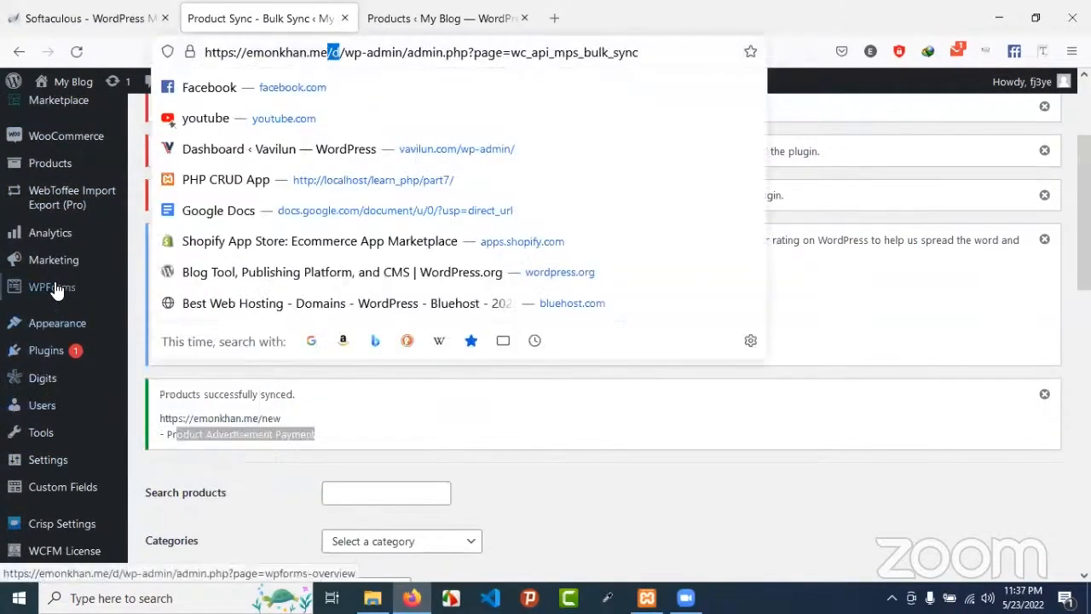
{"action": "scroll", "coordinate": [42, 397], "scroll_direction": "up", "scroll_amount": 2}
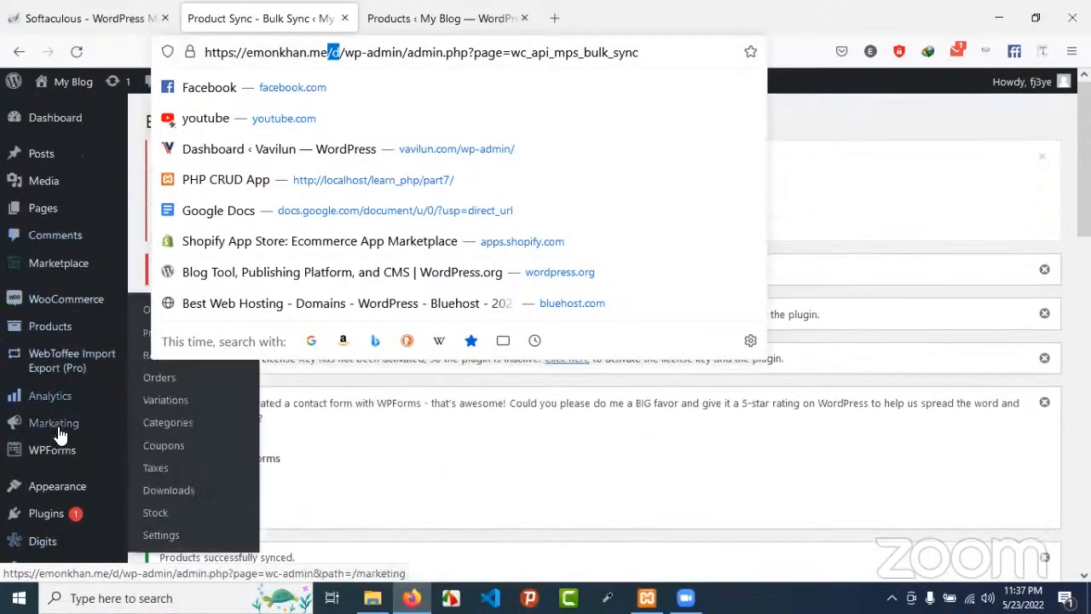
{"action": "scroll", "coordinate": [51, 464], "scroll_direction": "down", "scroll_amount": 2}
{"action": "scroll", "coordinate": [38, 460], "scroll_direction": "down", "scroll_amount": 2}
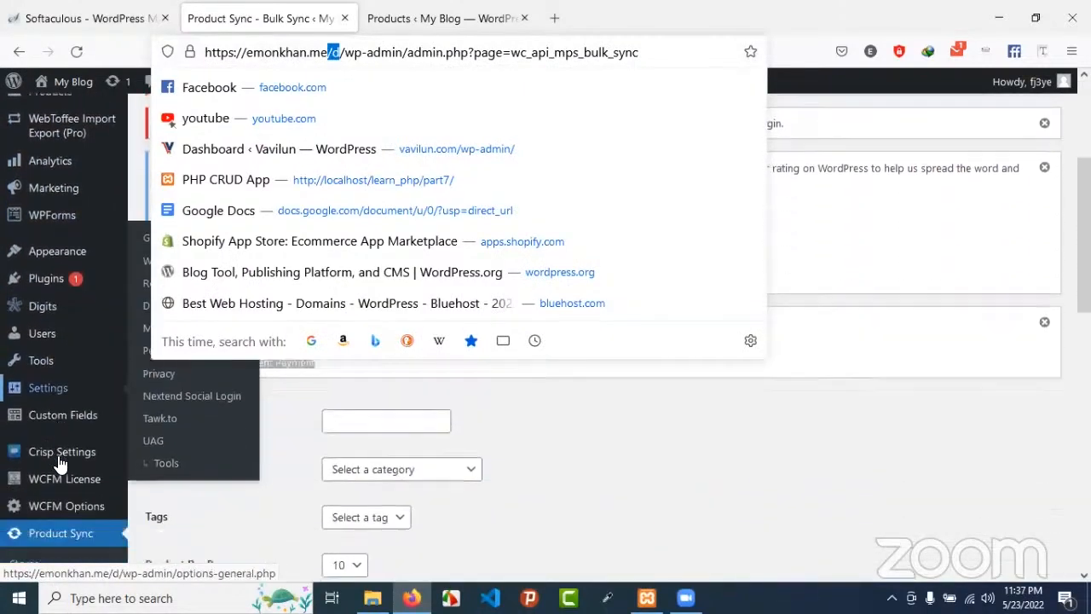
{"action": "scroll", "coordinate": [26, 458], "scroll_direction": "up", "scroll_amount": 3}
{"action": "left_click", "coordinate": [668, 482]}
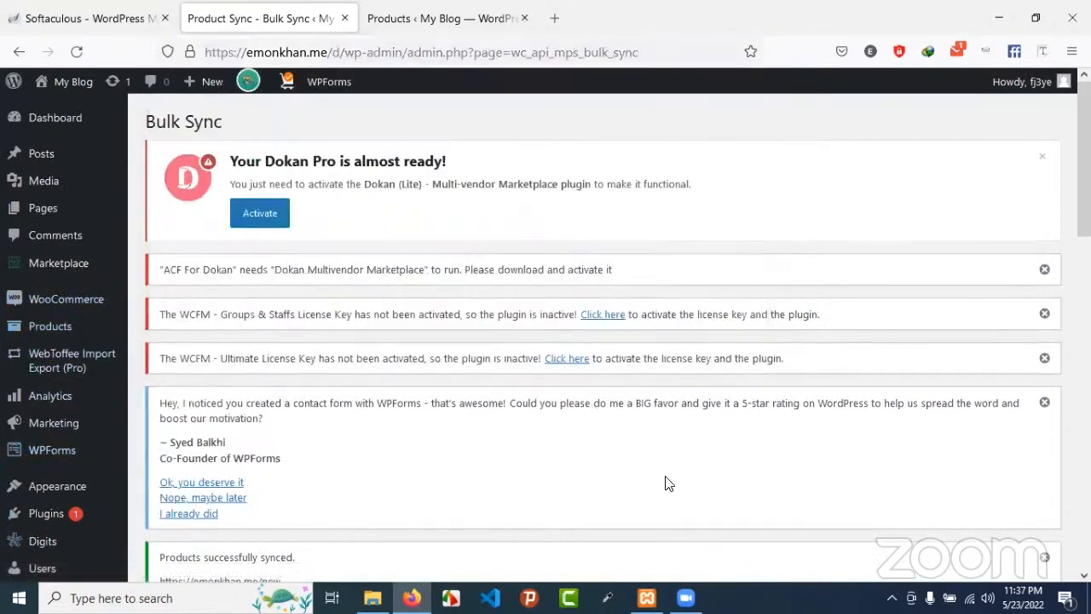
Start a new product on the /d site and title it "product from d website".
{"action": "mouse_move", "coordinate": [68, 336]}
{"action": "left_click", "coordinate": [158, 355]}
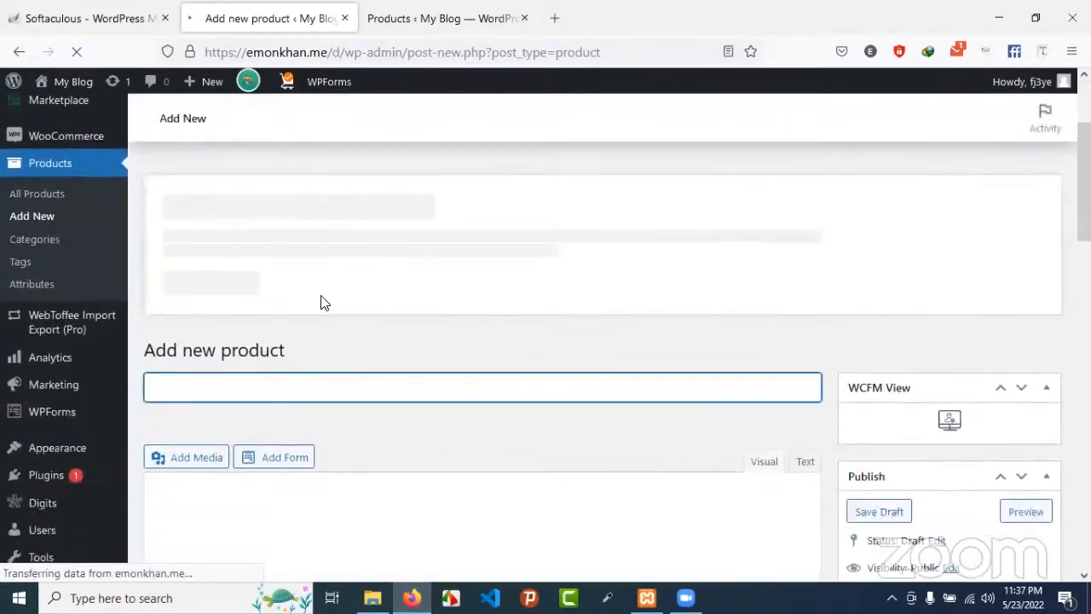
{"action": "type", "text": "product"}
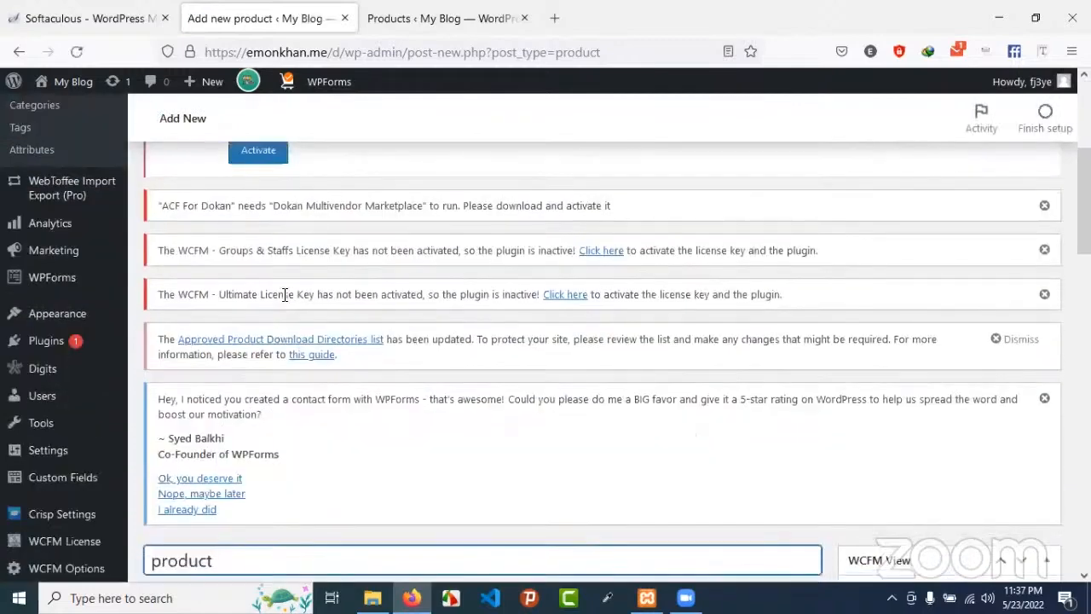
{"action": "scroll", "coordinate": [401, 307], "scroll_direction": "down", "scroll_amount": 3}
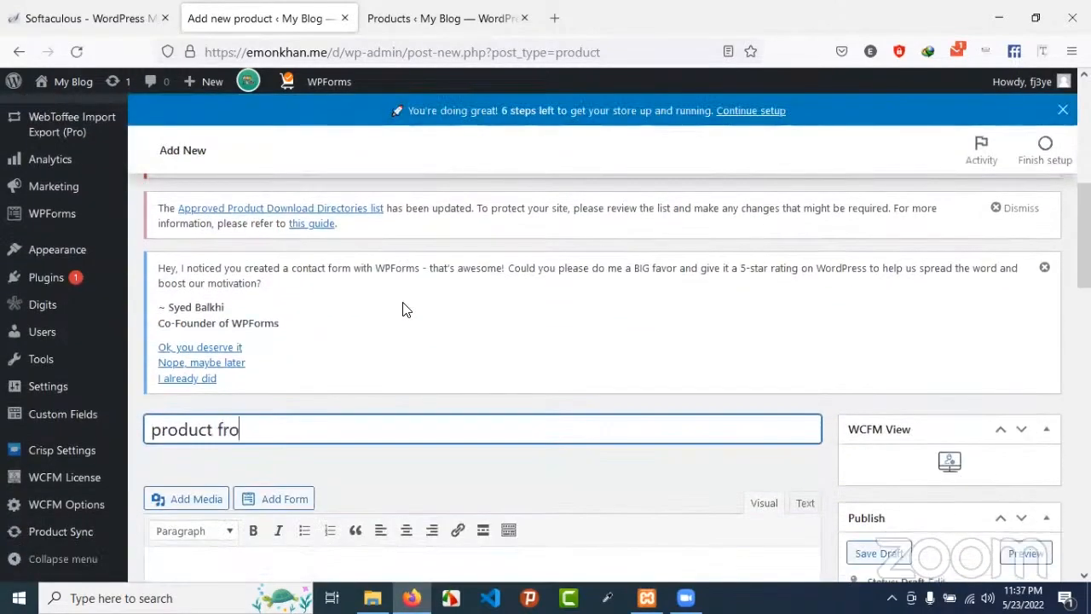
{"action": "type", "text": "from d website"}
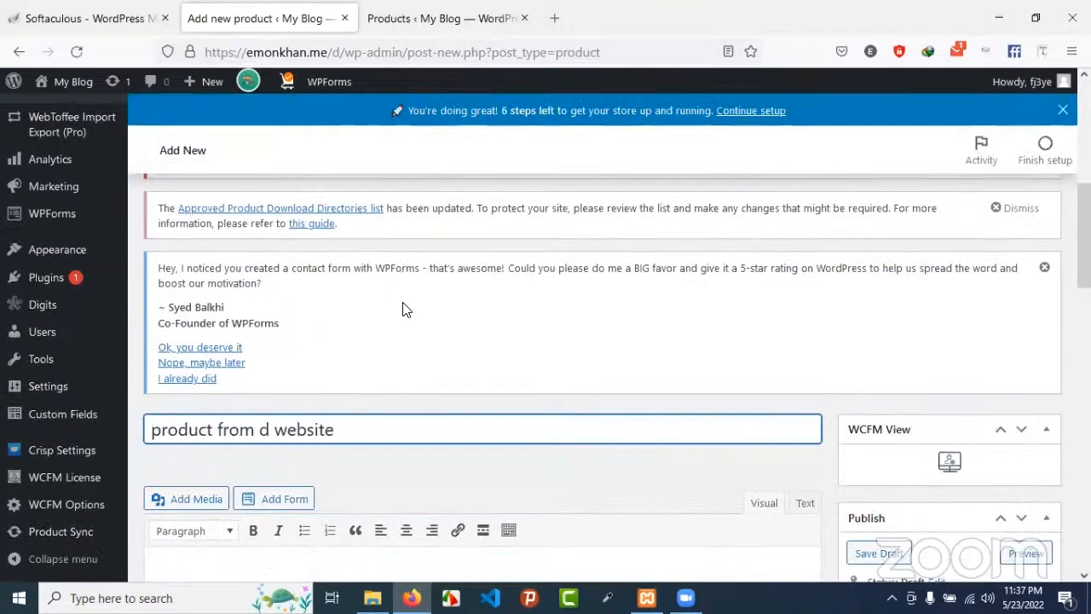
Enter "gdasg" as the product description and assign the product to the Accessories category.
{"action": "scroll", "coordinate": [411, 309], "scroll_direction": "down", "scroll_amount": 4}
{"action": "scroll", "coordinate": [328, 341], "scroll_direction": "down", "scroll_amount": 2}
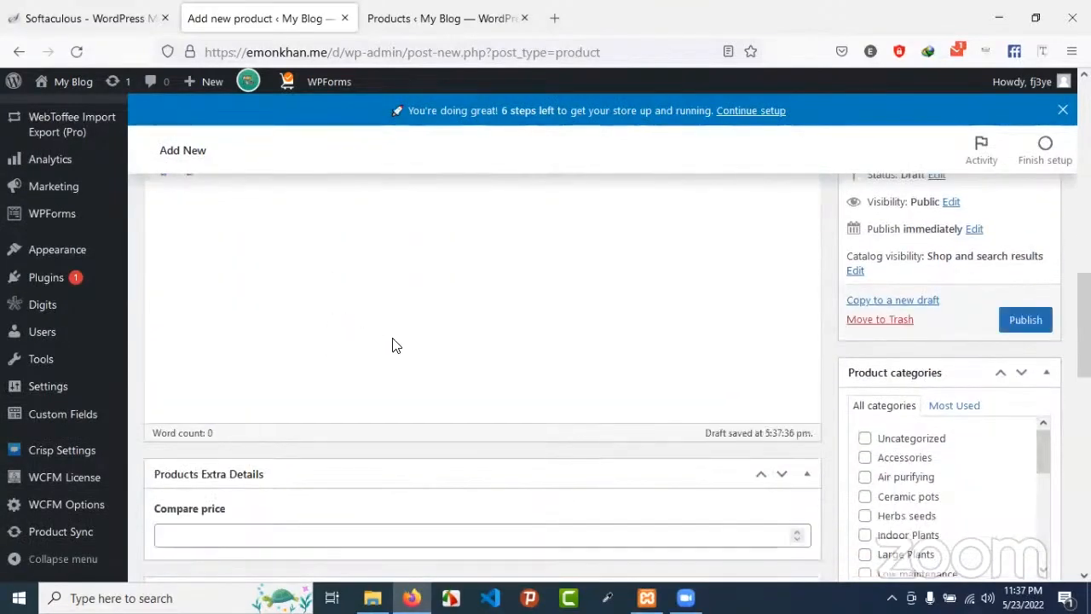
{"action": "scroll", "coordinate": [394, 345], "scroll_direction": "down", "scroll_amount": 3}
{"action": "scroll", "coordinate": [971, 426], "scroll_direction": "up", "scroll_amount": 1}
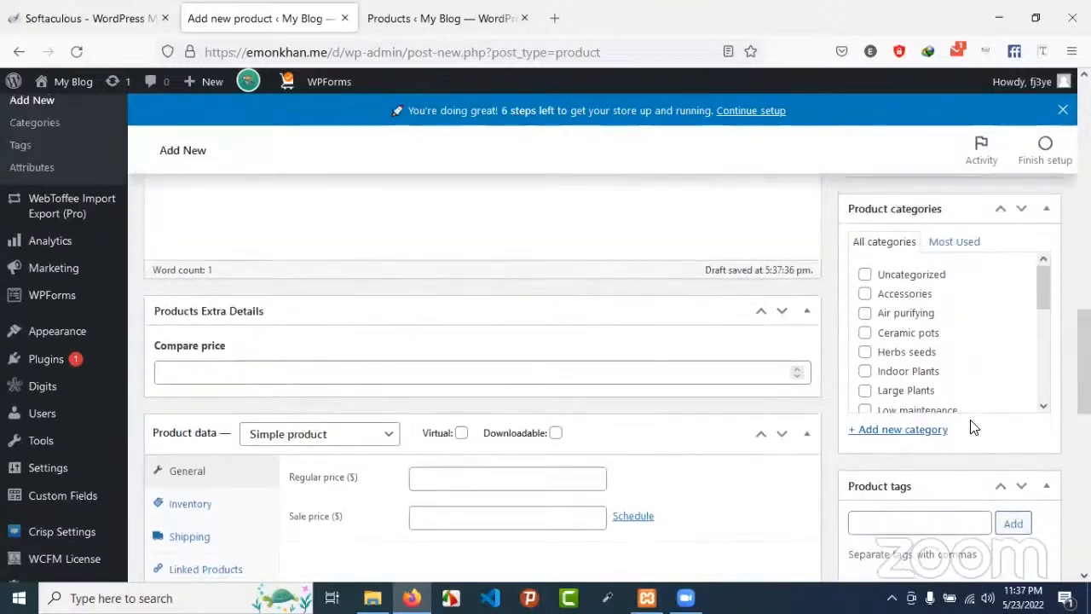
{"action": "scroll", "coordinate": [971, 426], "scroll_direction": "up", "scroll_amount": 2}
{"action": "left_click", "coordinate": [910, 458]}
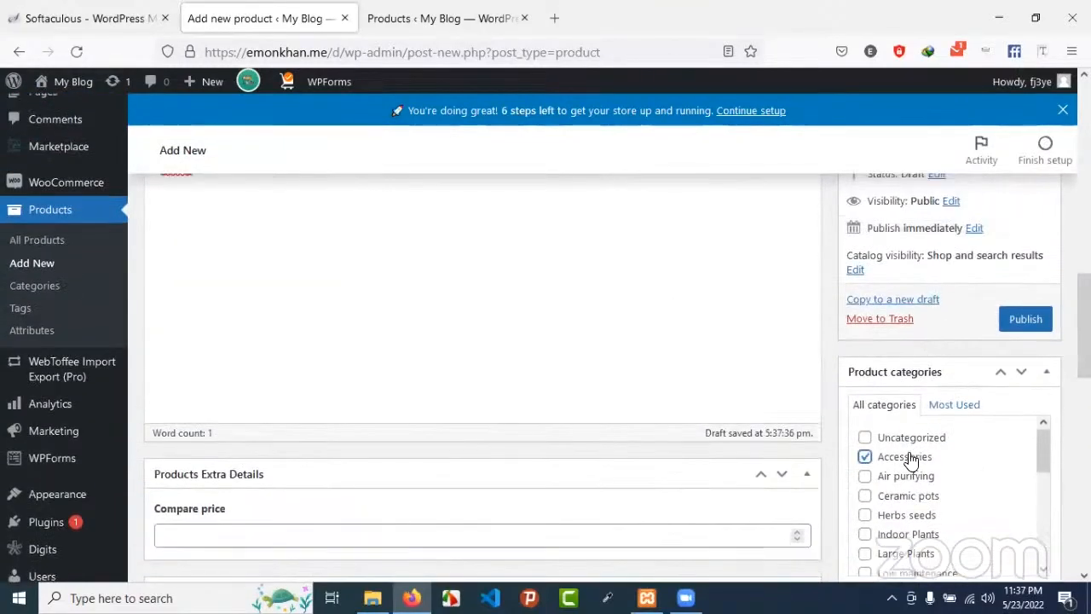
Set the simple product's regular price to 549465 and publish the product.
{"action": "scroll", "coordinate": [910, 460], "scroll_direction": "down", "scroll_amount": 3}
{"action": "scroll", "coordinate": [927, 358], "scroll_direction": "down", "scroll_amount": 8}
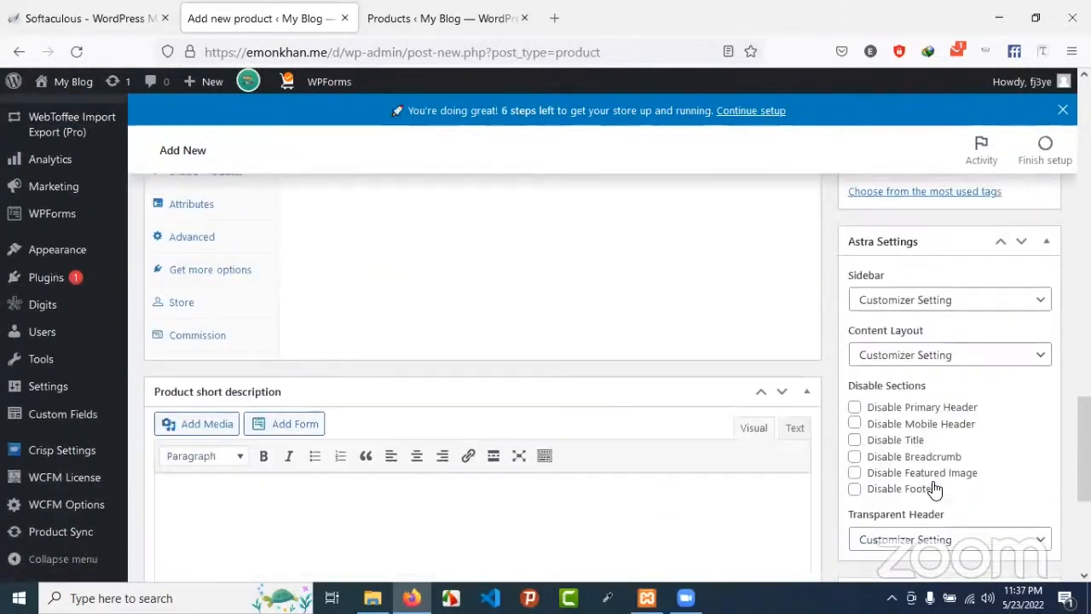
{"action": "scroll", "coordinate": [927, 443], "scroll_direction": "down", "scroll_amount": 2}
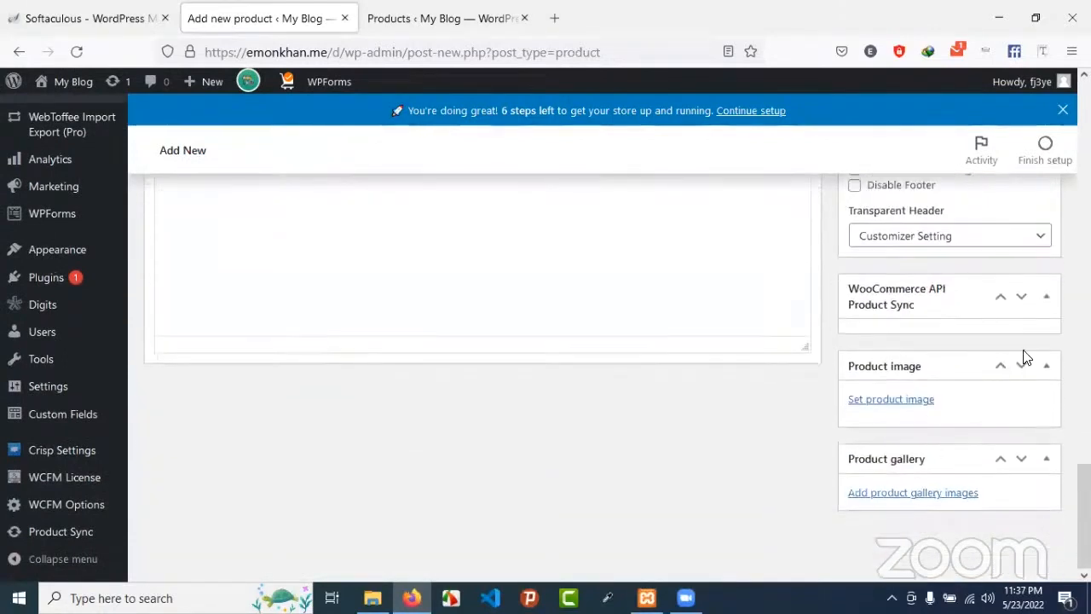
{"action": "left_click", "coordinate": [1043, 309]}
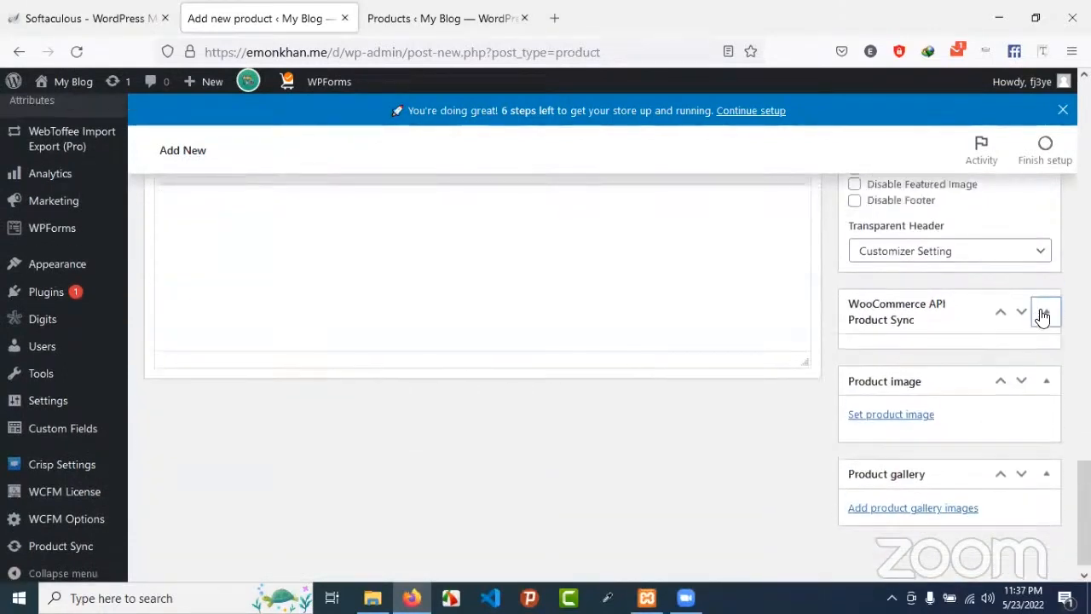
{"action": "scroll", "coordinate": [669, 413], "scroll_direction": "up", "scroll_amount": 8}
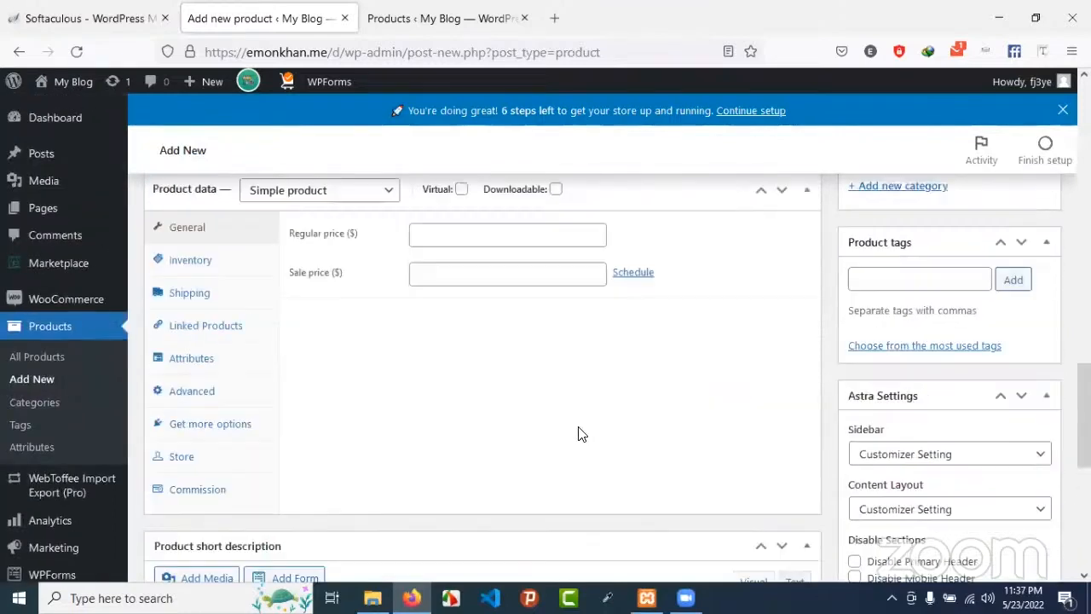
{"action": "left_click", "coordinate": [457, 365]}
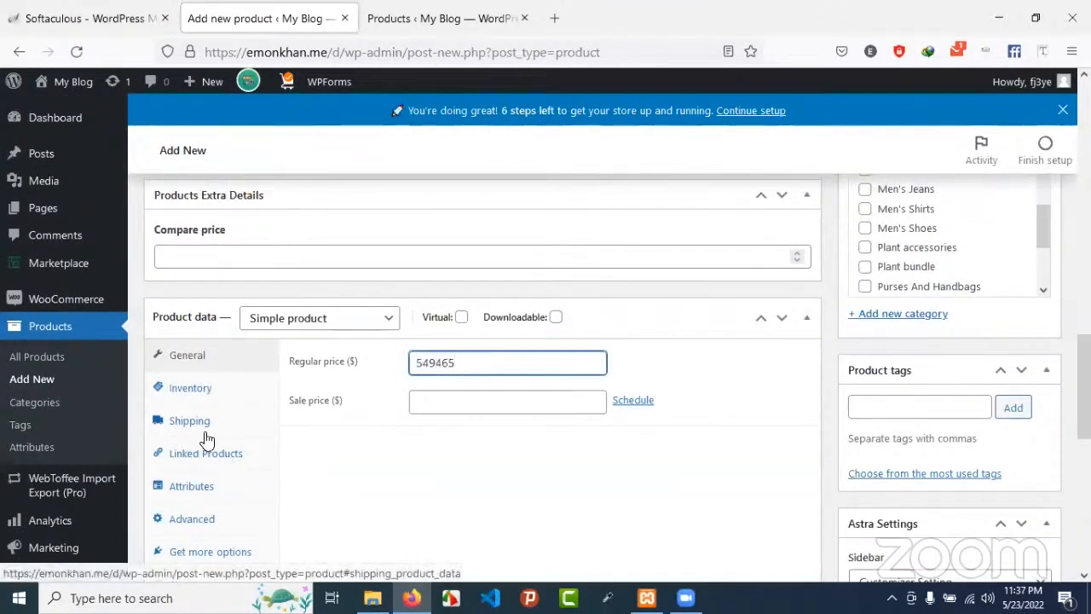
{"action": "scroll", "coordinate": [897, 522], "scroll_direction": "up", "scroll_amount": 2}
{"action": "scroll", "coordinate": [897, 521], "scroll_direction": "up", "scroll_amount": 1}
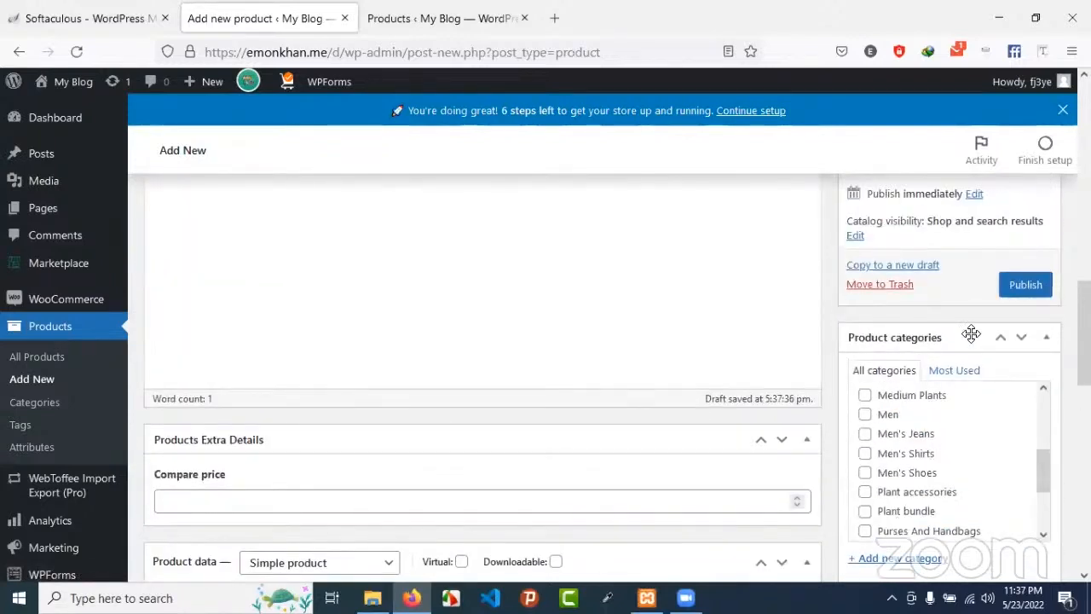
{"action": "left_click", "coordinate": [1016, 286]}
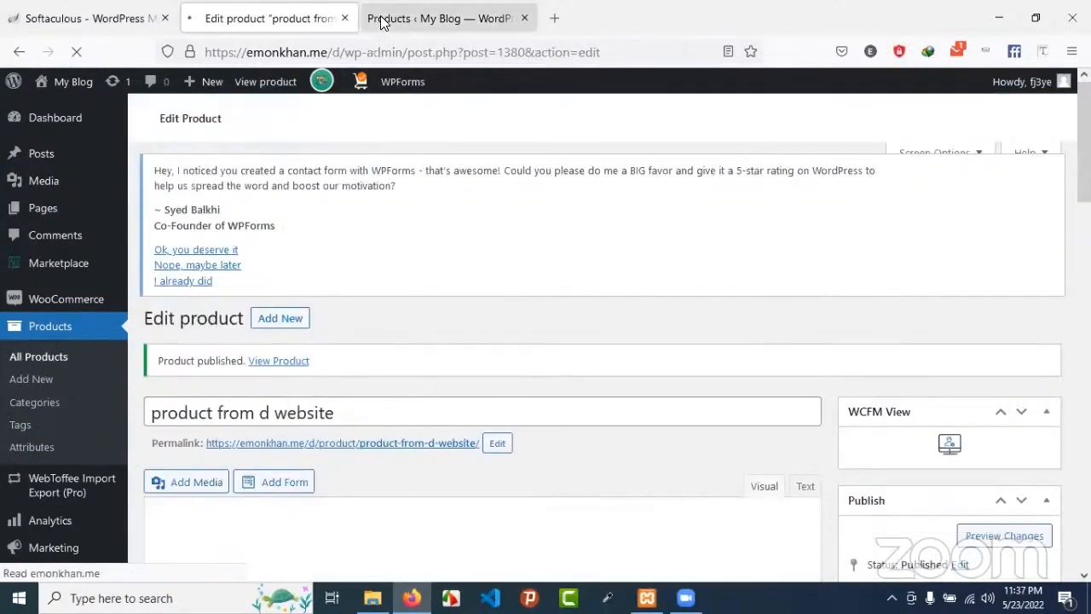
Switch to the /new site, open its list of all products and reload the page.
{"action": "left_click", "coordinate": [379, 18]}
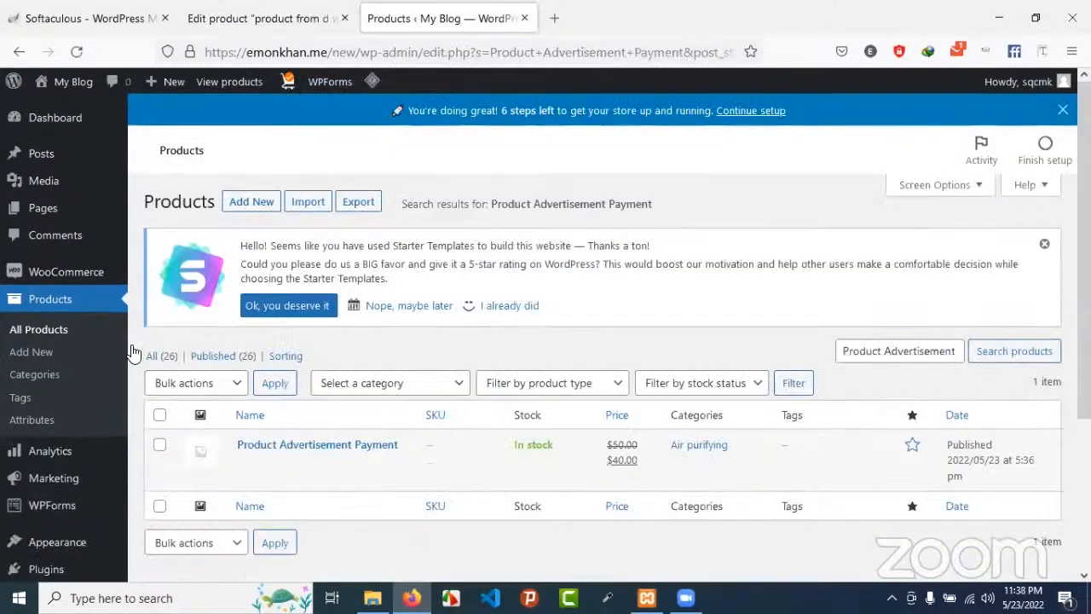
{"action": "left_click", "coordinate": [41, 330]}
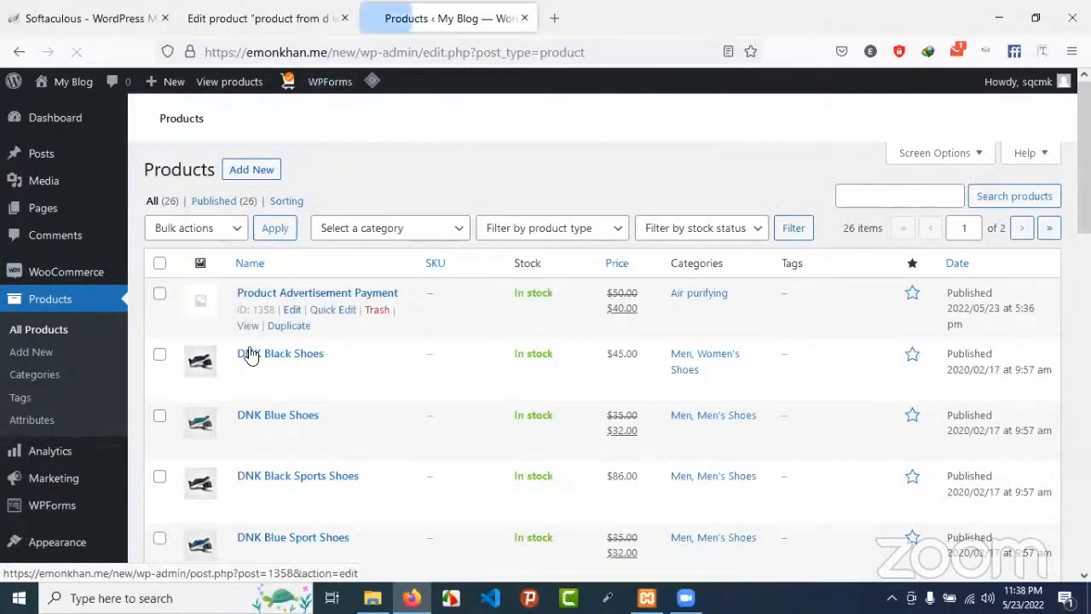
{"action": "left_click", "coordinate": [85, 56]}
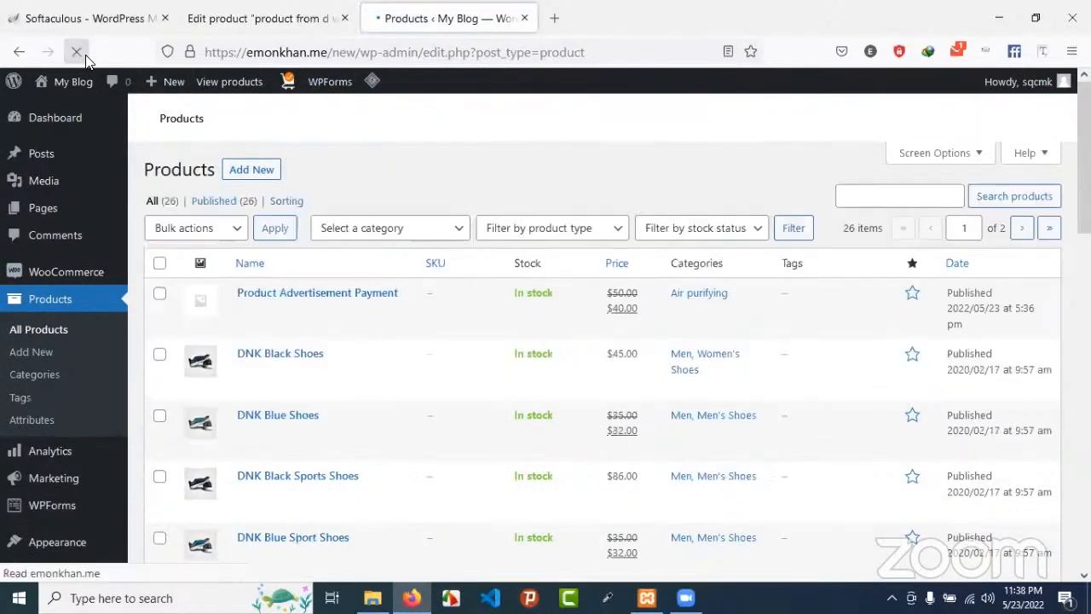
Open the /d site's list of all products and look for the newly published product.
{"action": "key", "text": "ctrl+shift+Tab"}
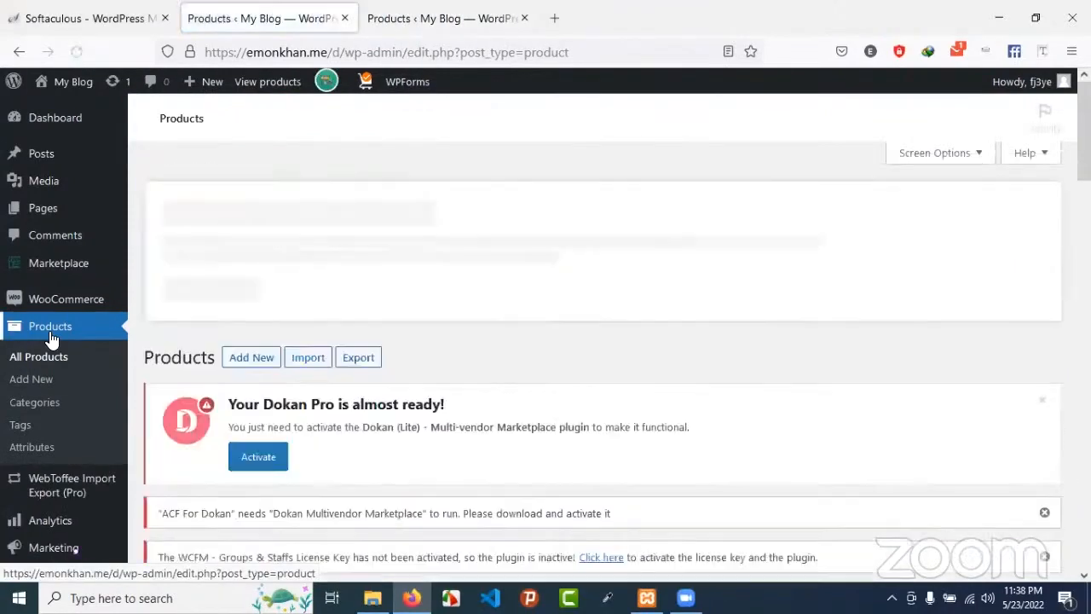
{"action": "scroll", "coordinate": [217, 407], "scroll_direction": "down", "scroll_amount": 3}
{"action": "scroll", "coordinate": [220, 407], "scroll_direction": "down", "scroll_amount": 7}
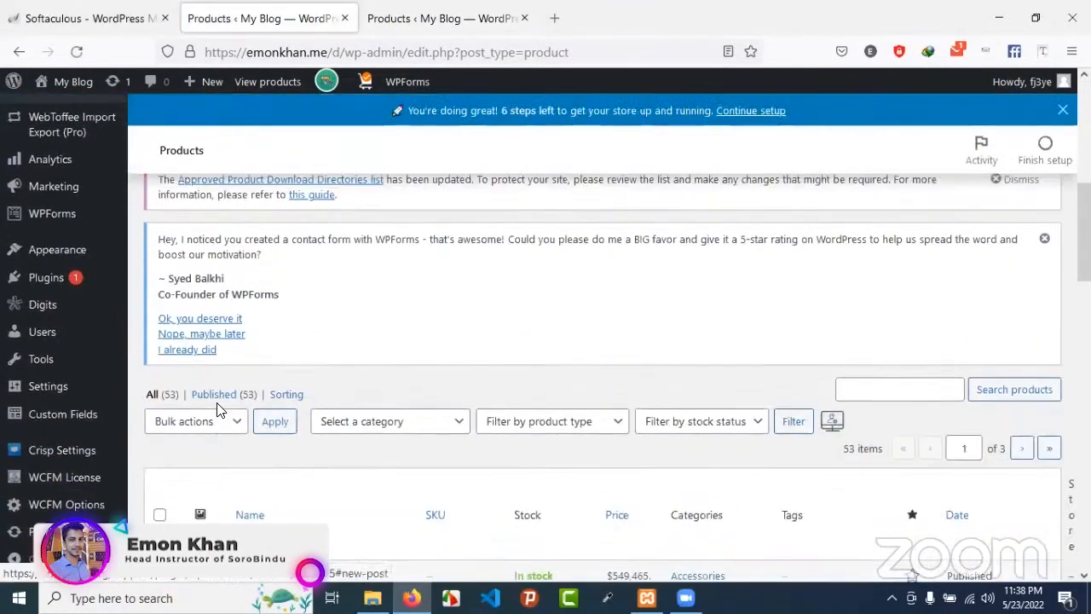
Search the /new site's product list for "product".
{"action": "left_click", "coordinate": [421, 27]}
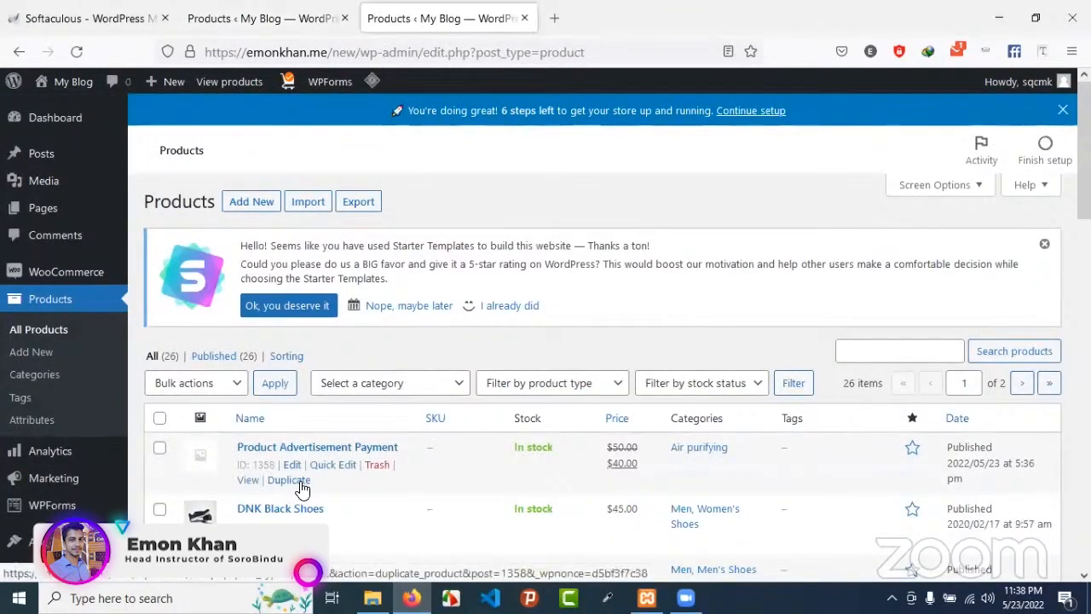
{"action": "left_click", "coordinate": [899, 350]}
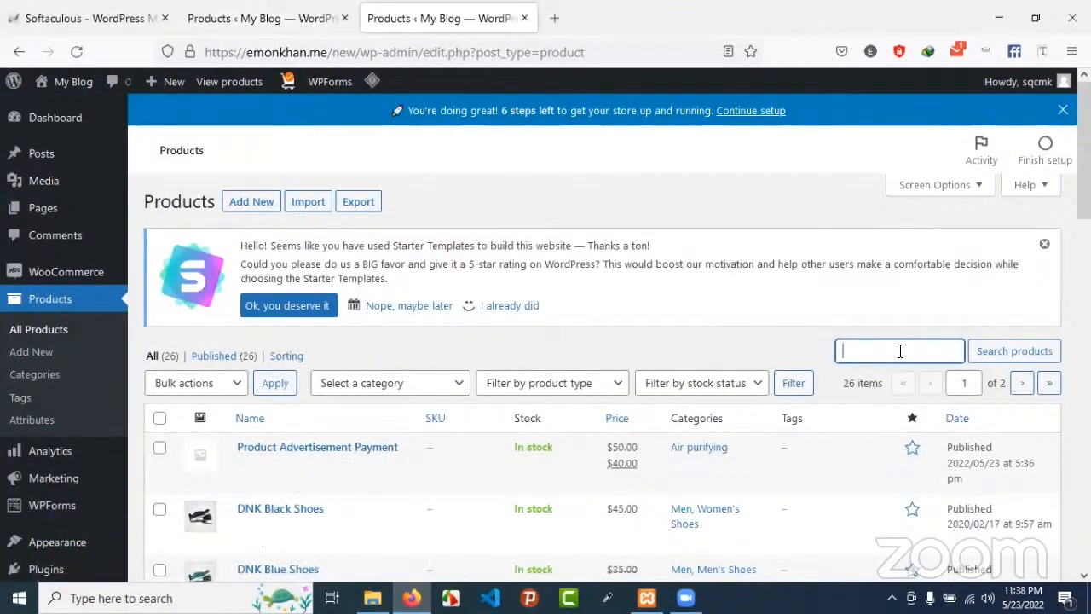
{"action": "type", "text": "produc"}
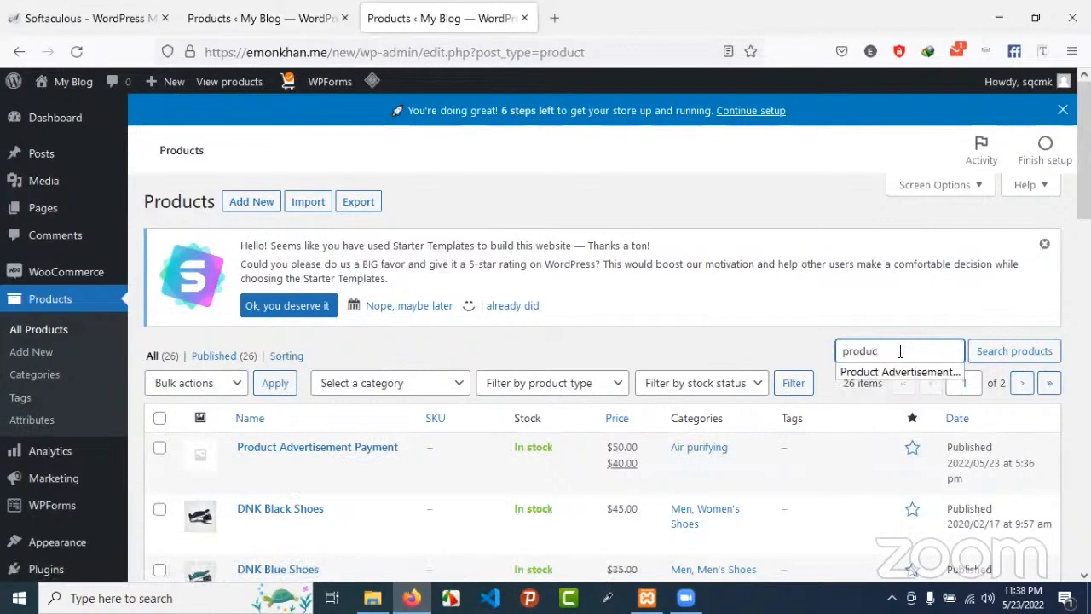
{"action": "type", "text": "t"}
{"action": "key", "text": "Return"}
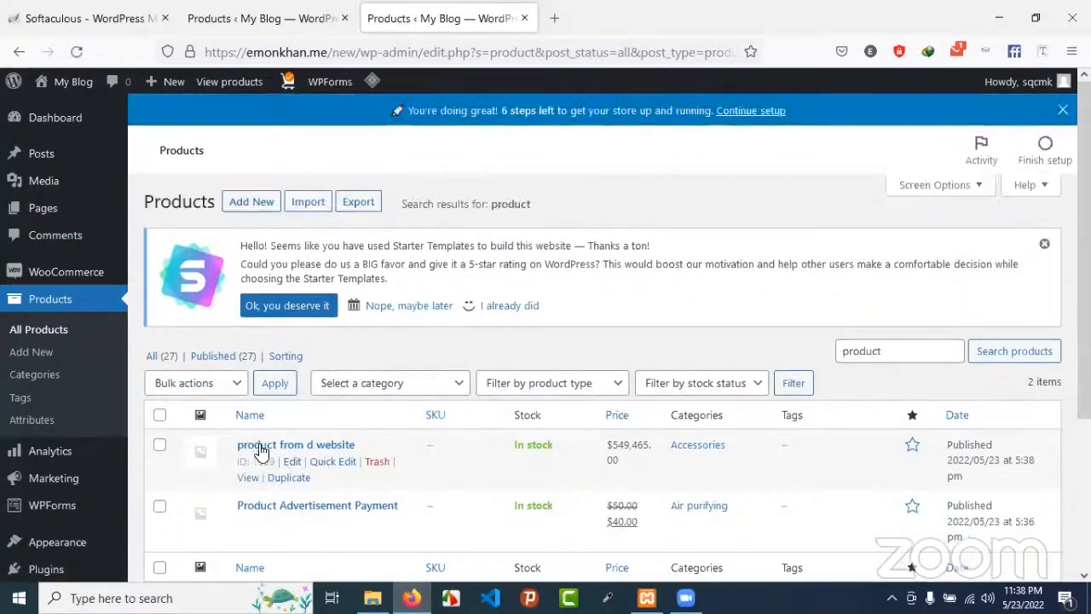
View the "product from d website" page on the /new store and examine its price, category and description.
{"action": "left_click", "coordinate": [248, 477]}
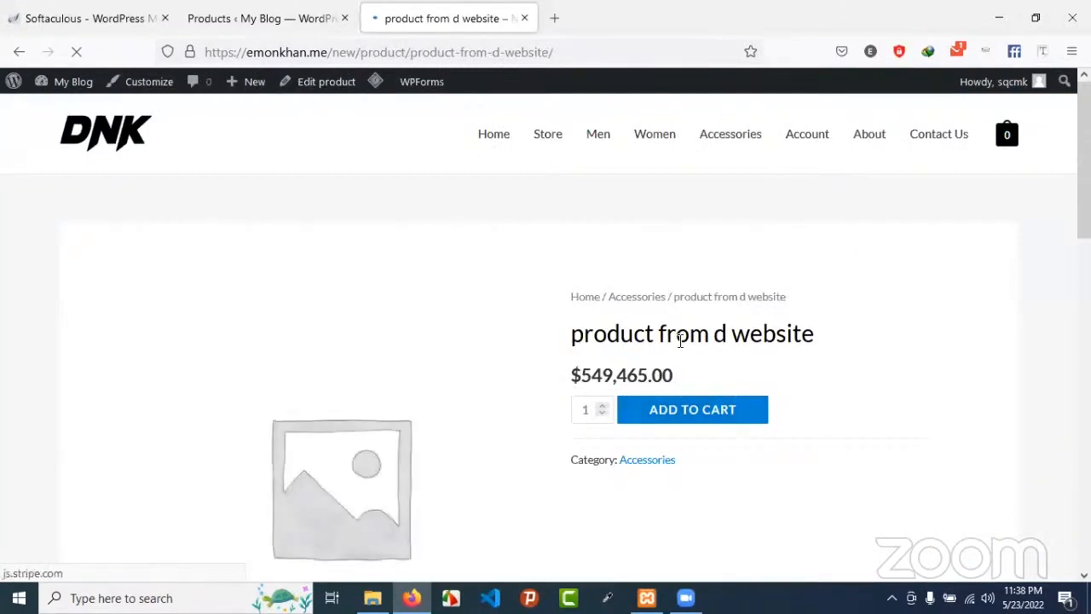
{"action": "left_click_drag", "start_coordinate": [575, 376], "coordinate": [718, 379]}
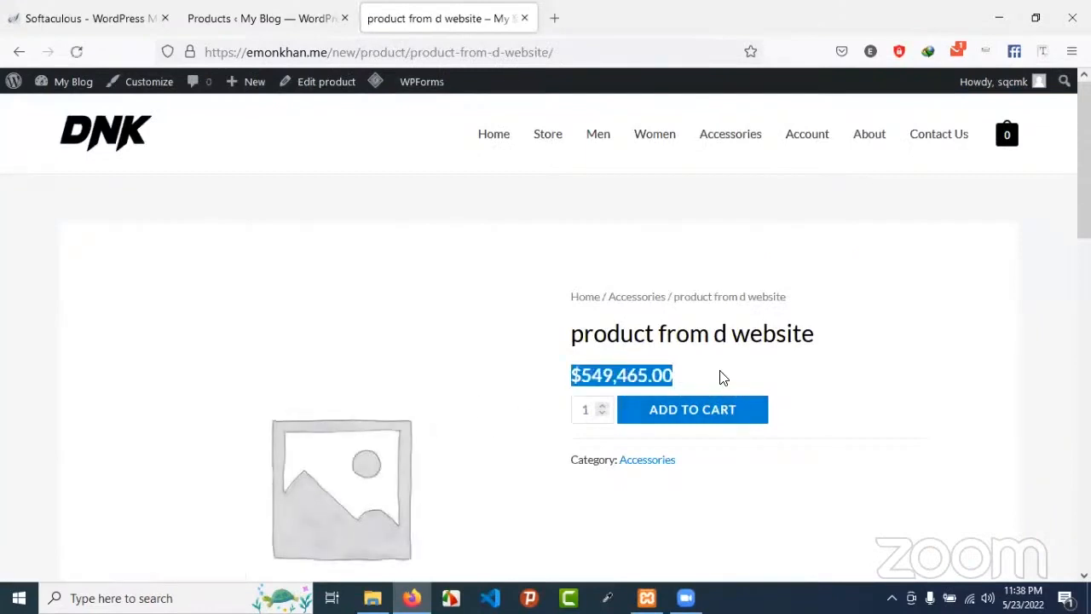
{"action": "scroll", "coordinate": [638, 365], "scroll_direction": "down", "scroll_amount": 2}
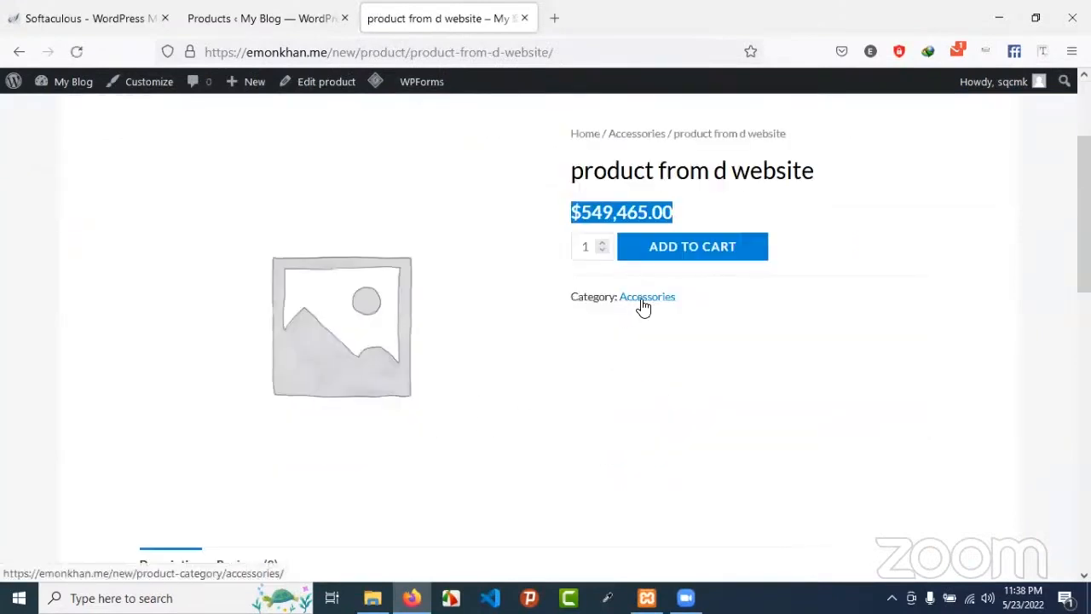
{"action": "scroll", "coordinate": [352, 500], "scroll_direction": "down", "scroll_amount": 2}
{"action": "scroll", "coordinate": [499, 438], "scroll_direction": "down", "scroll_amount": 2}
{"action": "scroll", "coordinate": [501, 437], "scroll_direction": "up", "scroll_amount": 2}
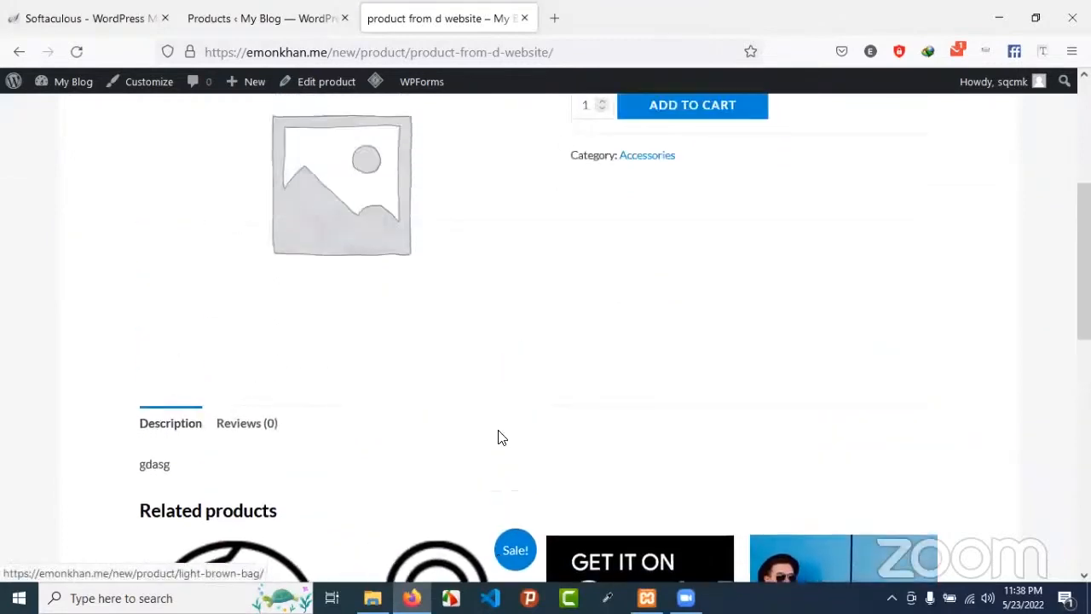
{"action": "scroll", "coordinate": [512, 383], "scroll_direction": "up", "scroll_amount": 4}
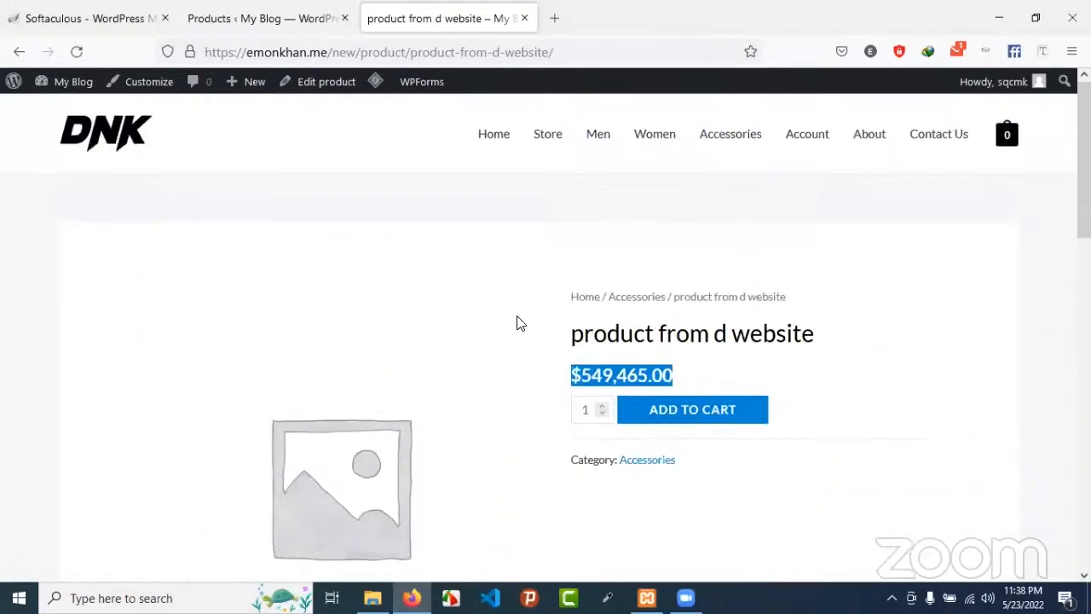